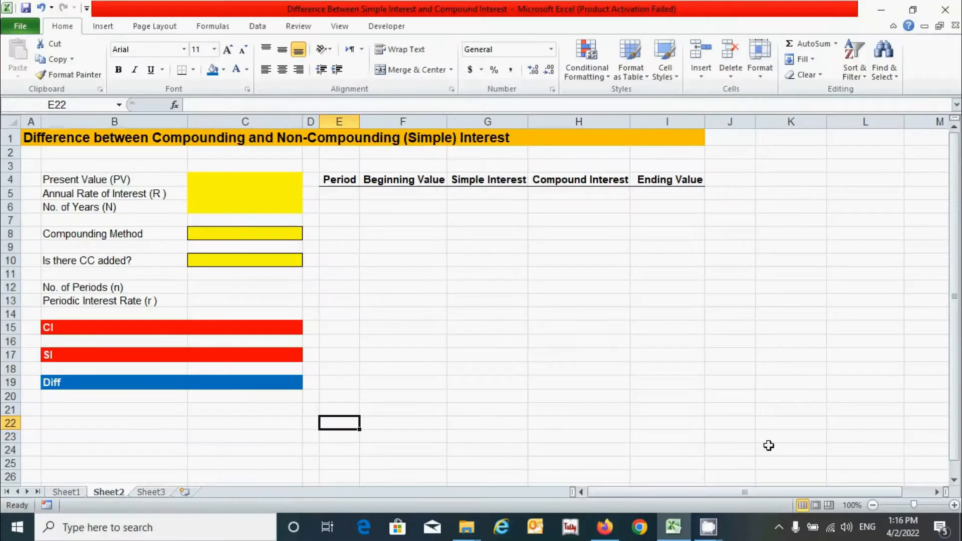
click(871, 447)
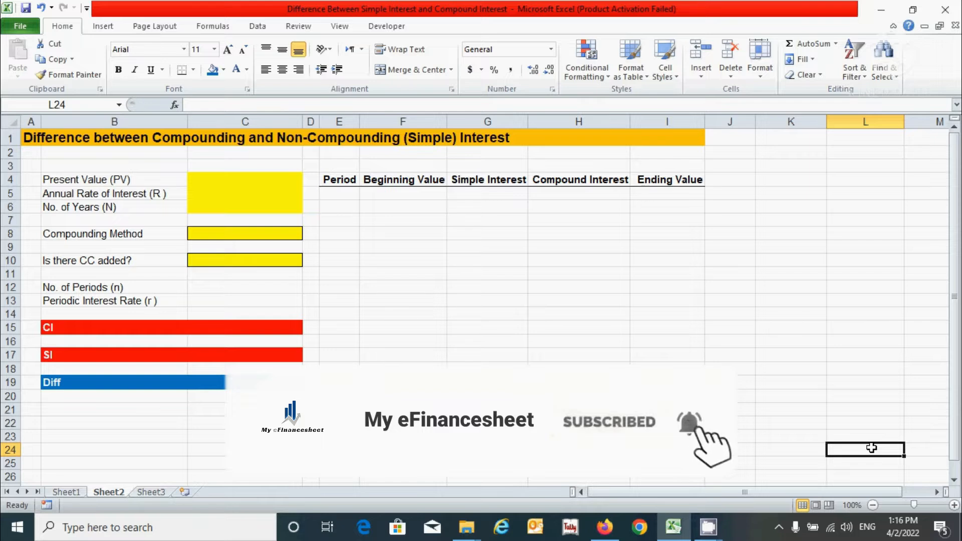
drag(155, 180, 161, 301)
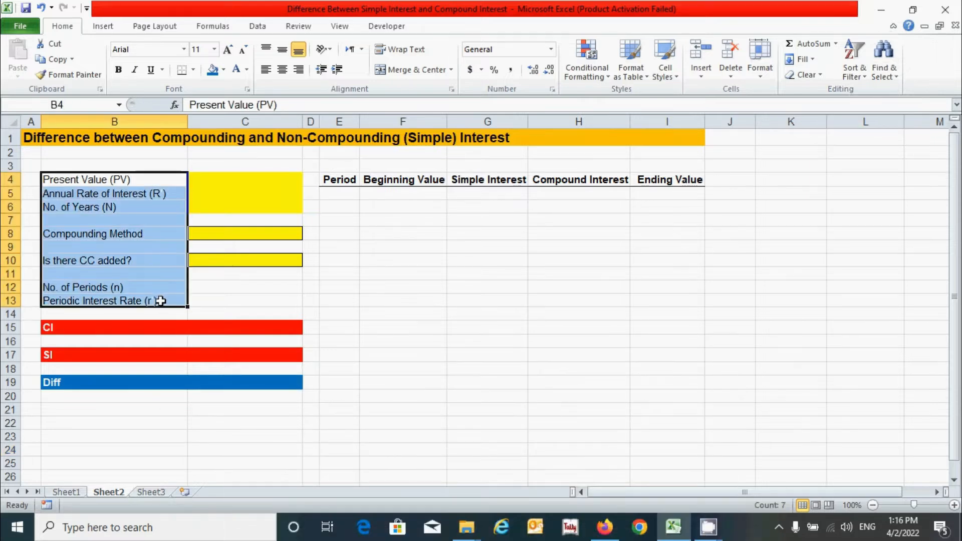
click(248, 295)
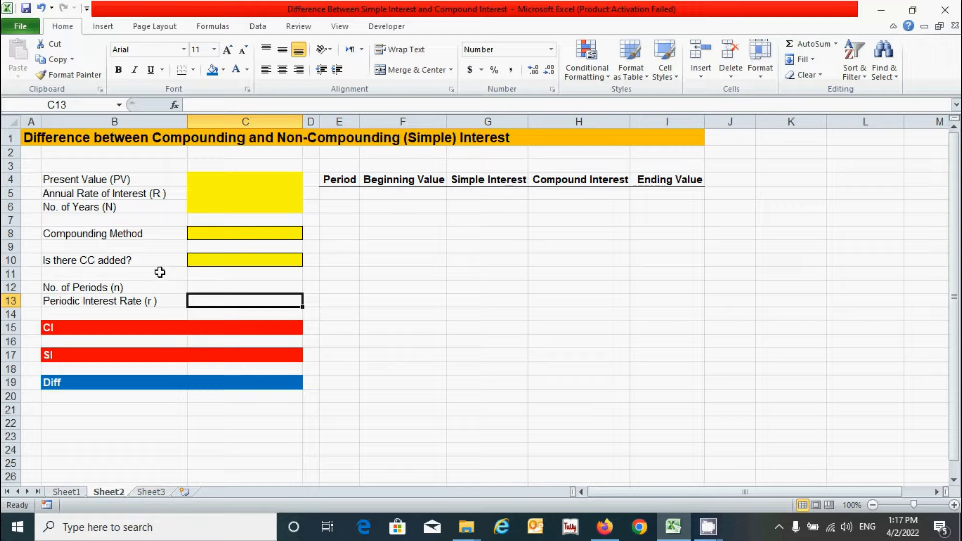
Enter a Present Value of 100, an Annual Rate of Interest of 10% and 12 for No. of Years
click(243, 181)
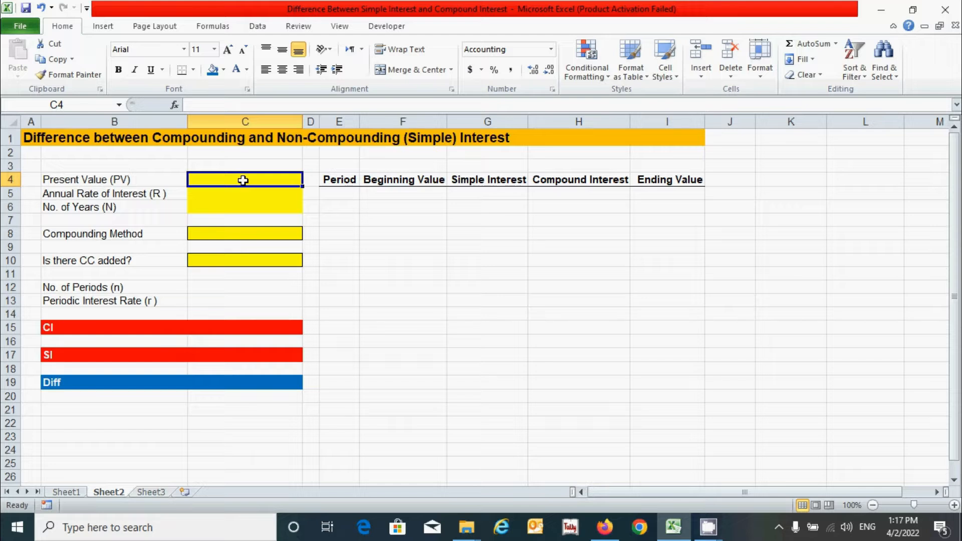
text(100)
key(Return)
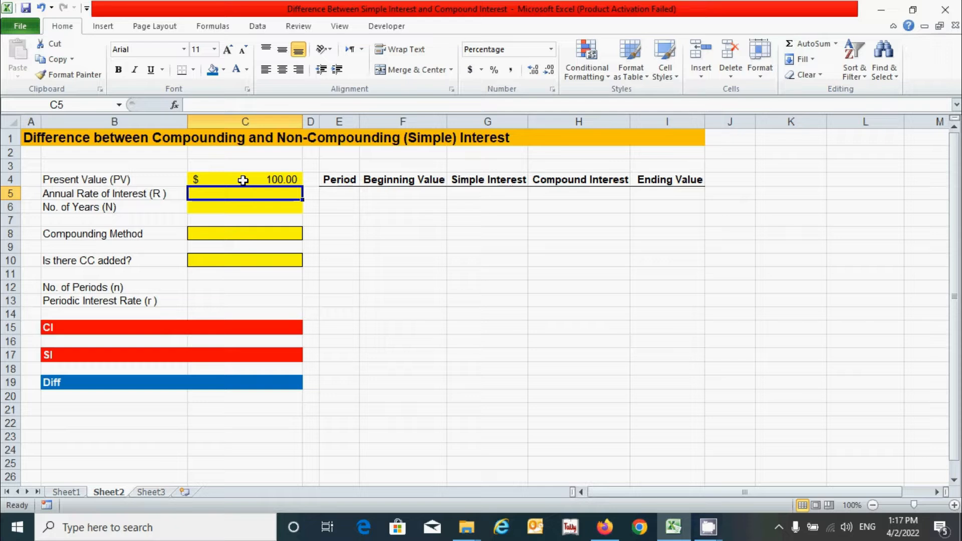
text(10)
key(Return)
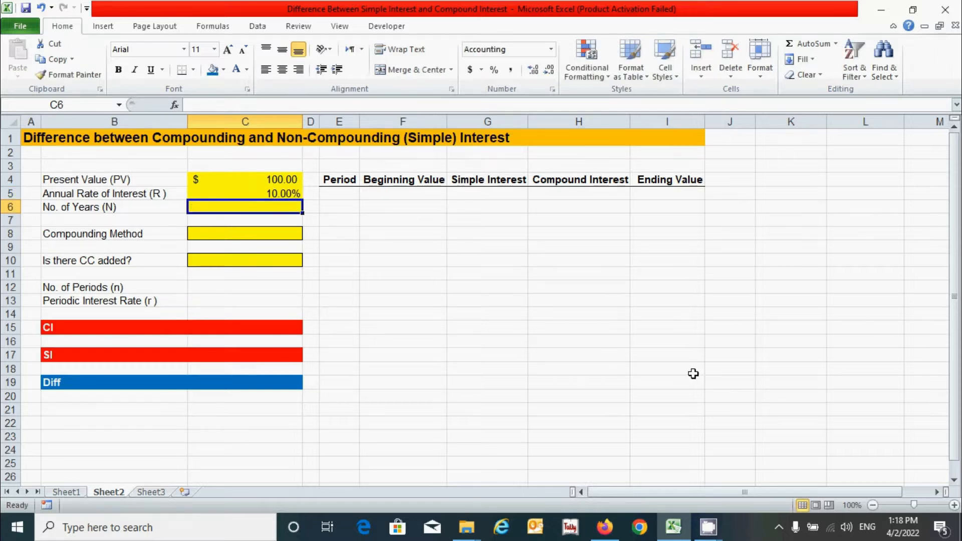
text(12)
key(Return)
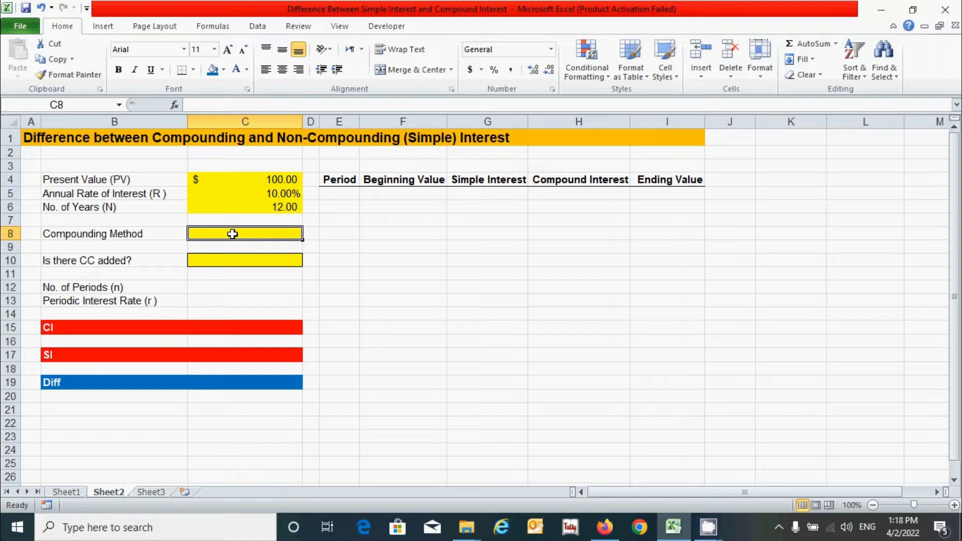
Add a dropdown list of Annually, Semi-annually, Quarterly, Monthly, Weekly and Daily to the Compounding Method cell C8 and choose Annually
click(258, 31)
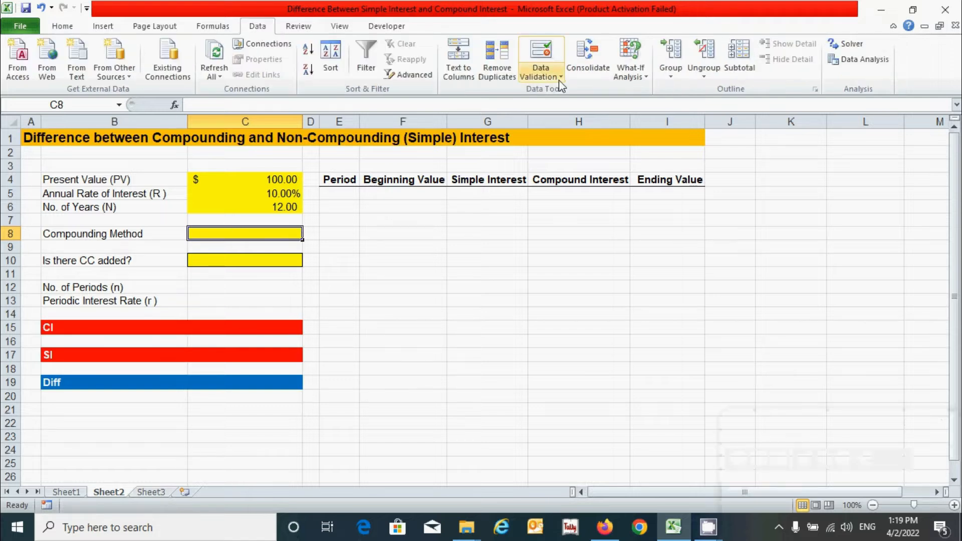
click(558, 74)
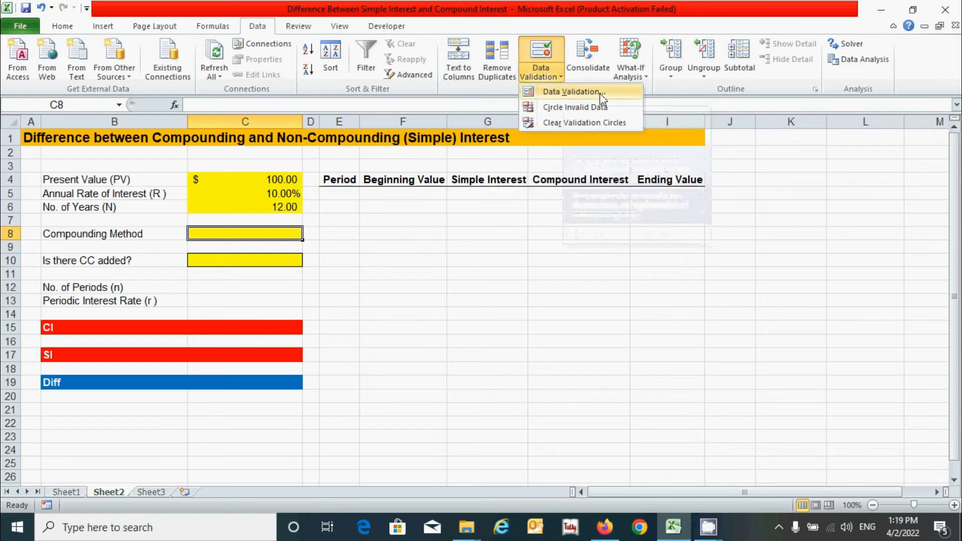
click(574, 92)
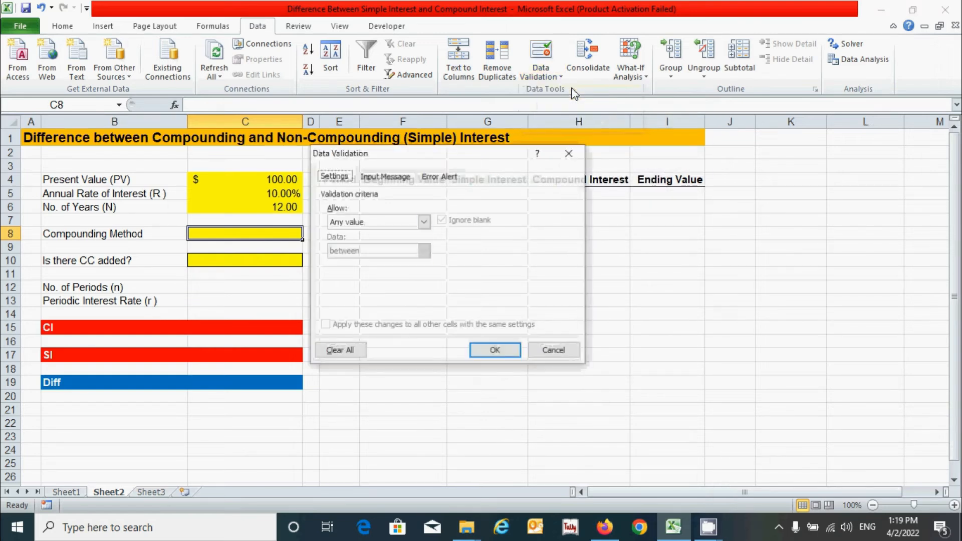
click(380, 222)
click(358, 263)
click(352, 280)
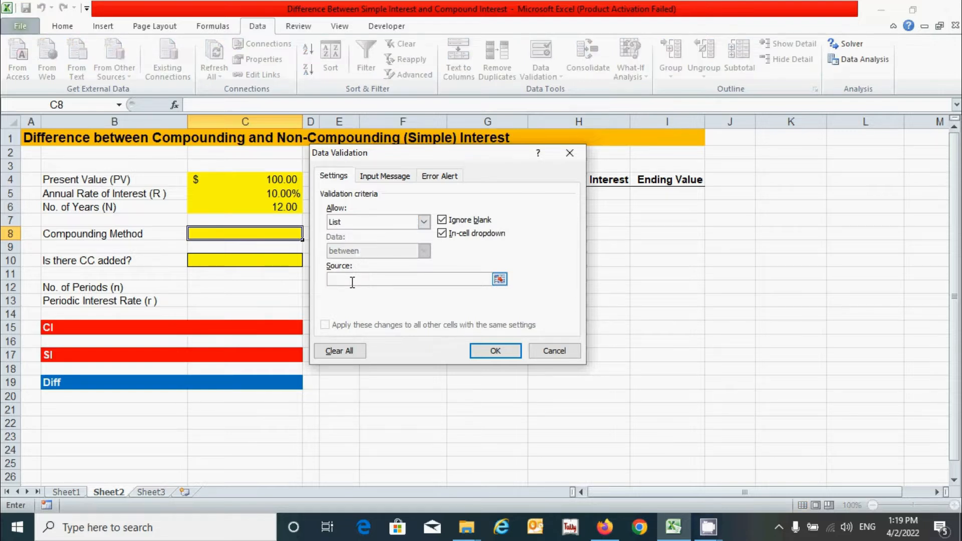
text(Annually,Semi-annually,Quarterl)
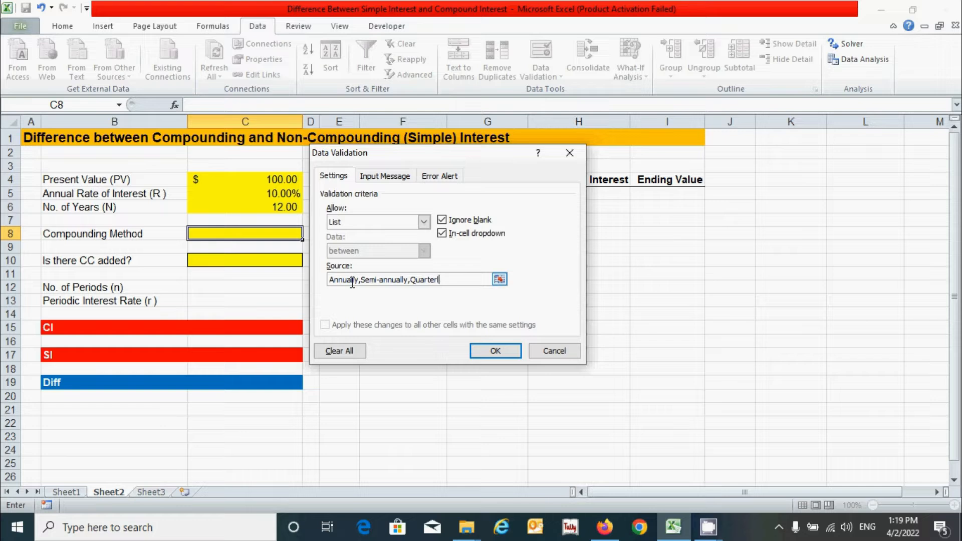
text(y,Monthly,Weekl)
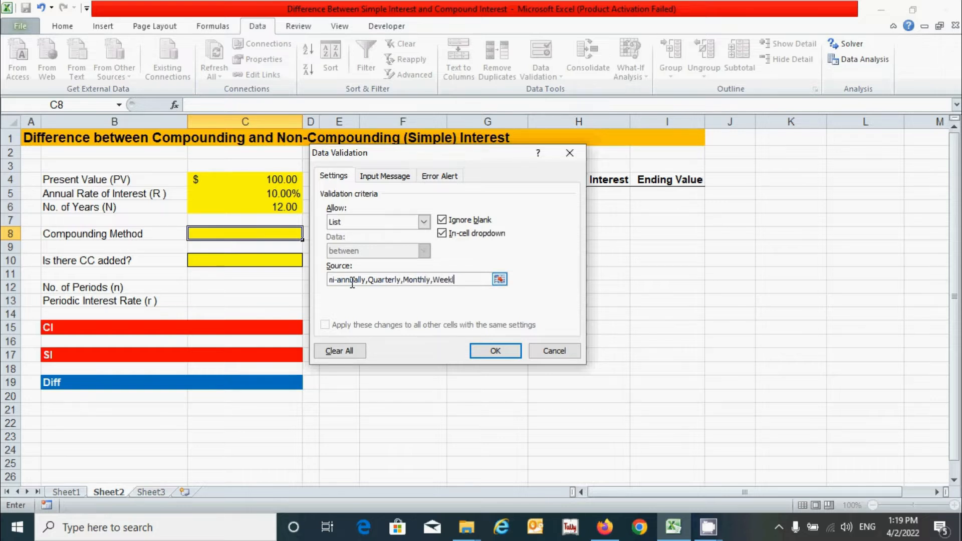
text(y,Daily)
click(495, 352)
click(309, 235)
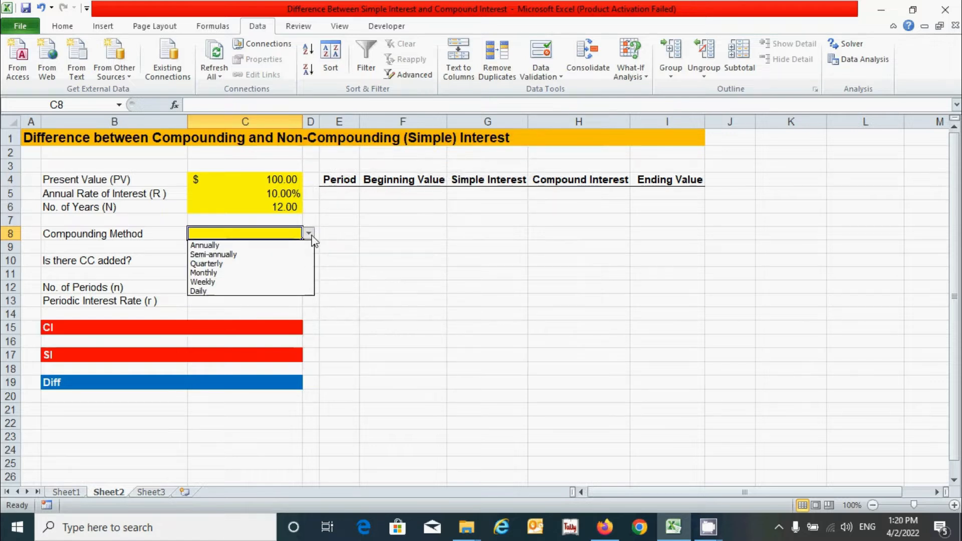
click(235, 246)
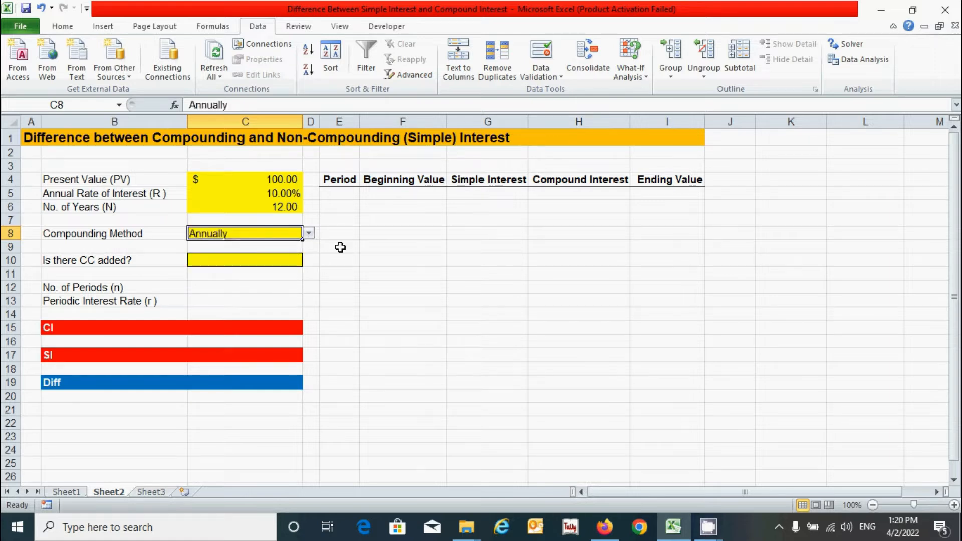
Add a Yes/No dropdown list to the "Is there CC added?" cell C10 and choose No
click(277, 259)
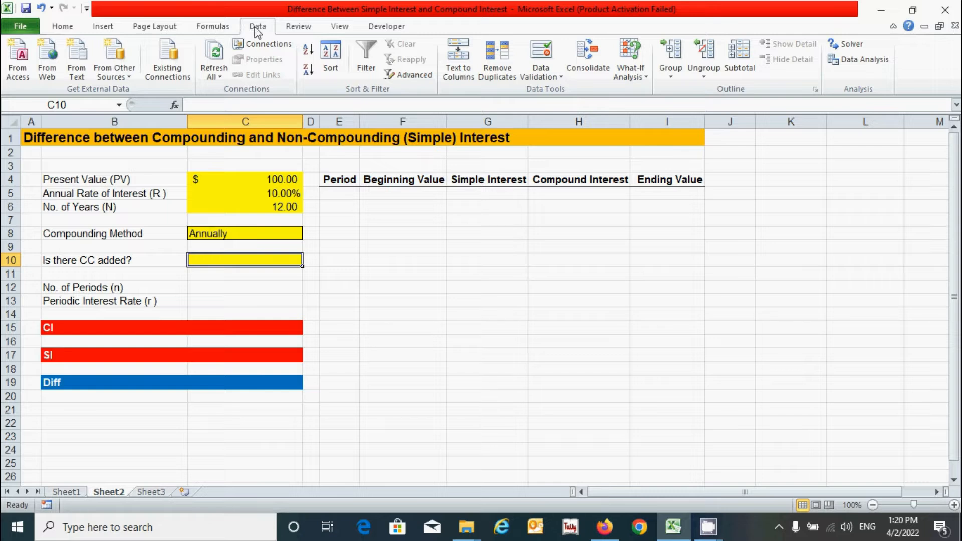
click(554, 75)
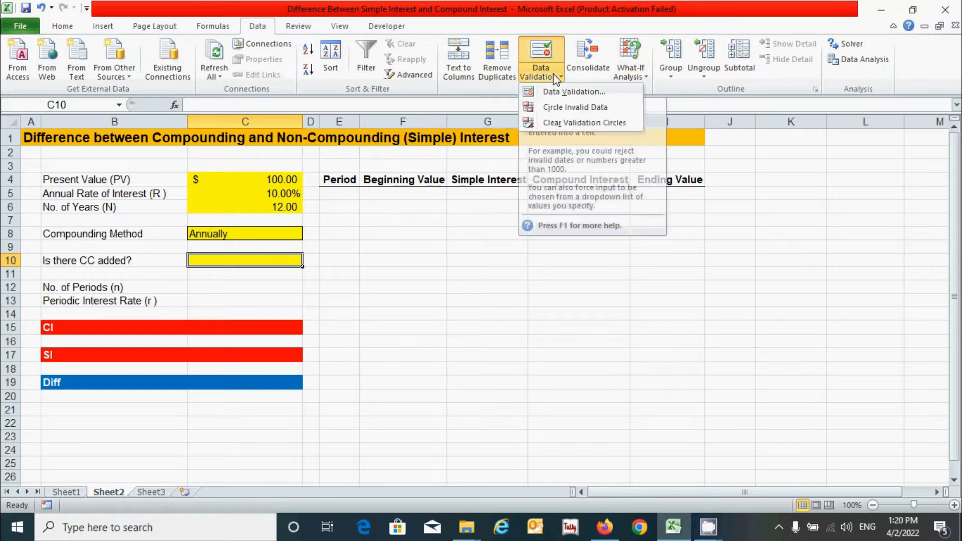
click(571, 93)
click(423, 222)
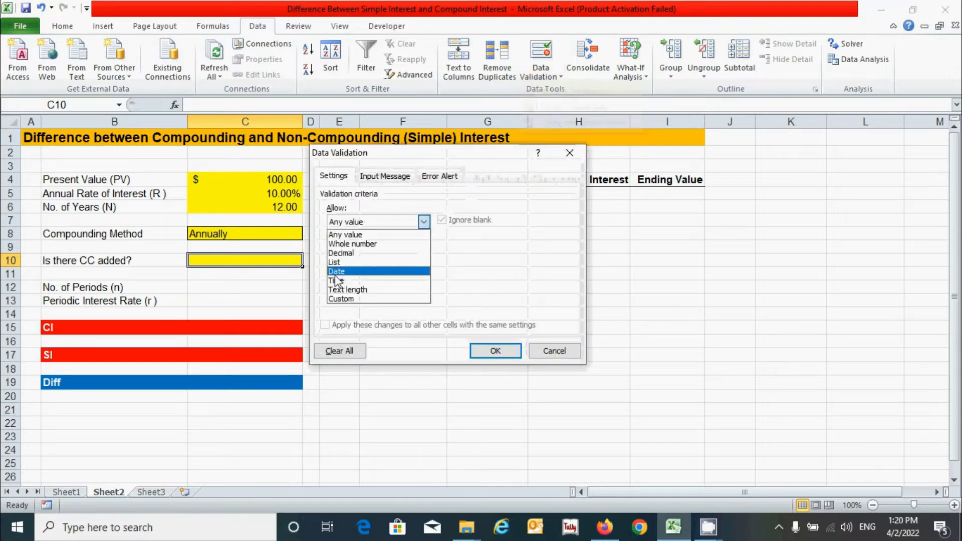
click(334, 262)
click(366, 279)
text(Yes,No)
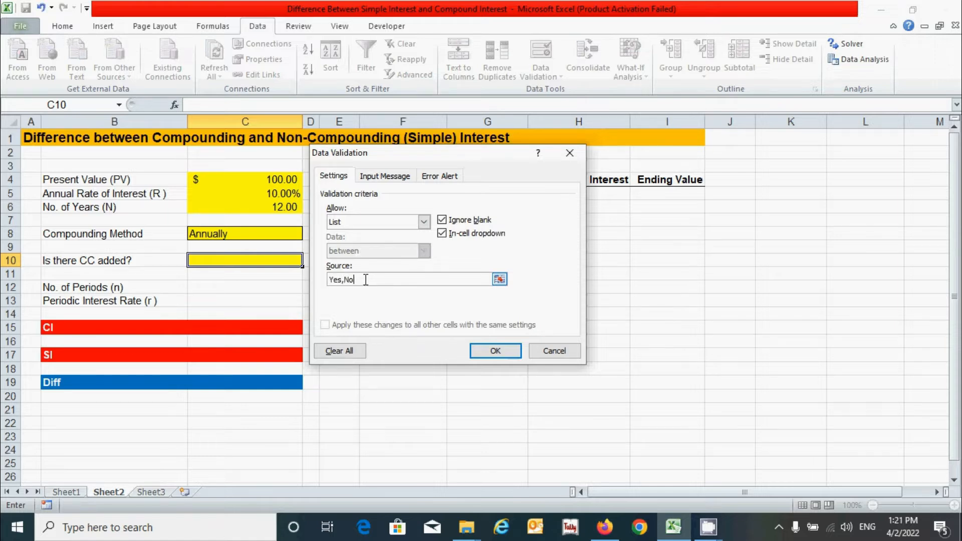
click(498, 351)
click(309, 260)
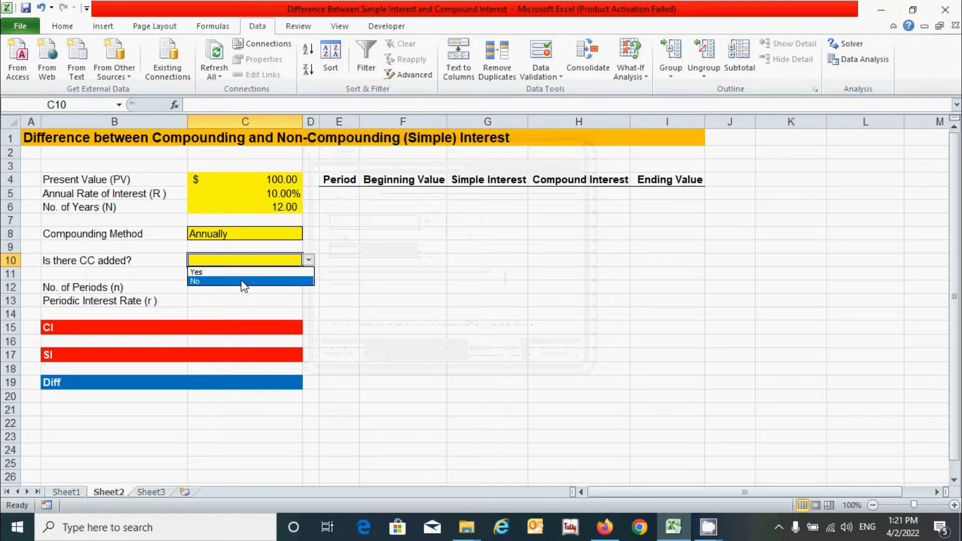
click(242, 281)
click(240, 275)
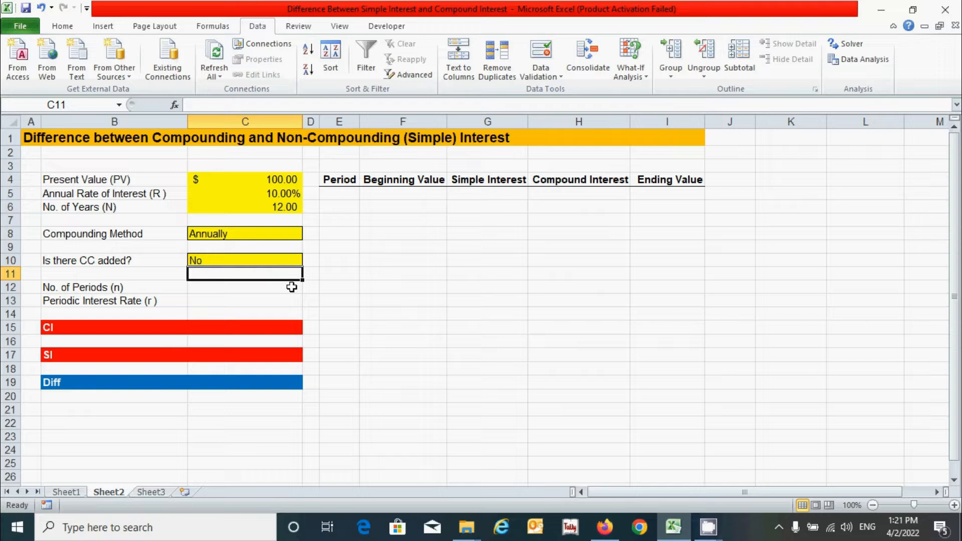
Begin a nested IF formula in C12 for No. of Periods, returning C6*1 when C8 is "Annually" and C6*2 when "Semi-annually"
click(259, 287)
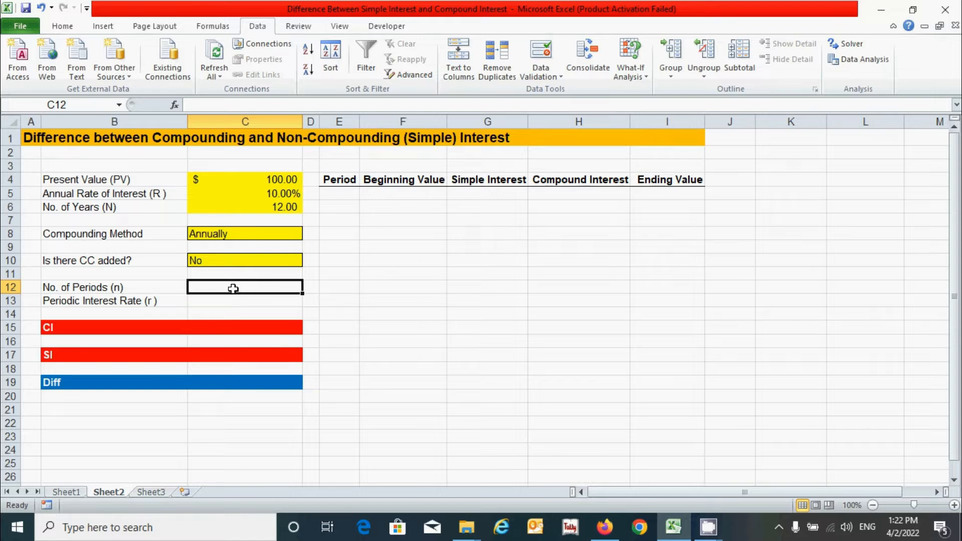
text(=if()
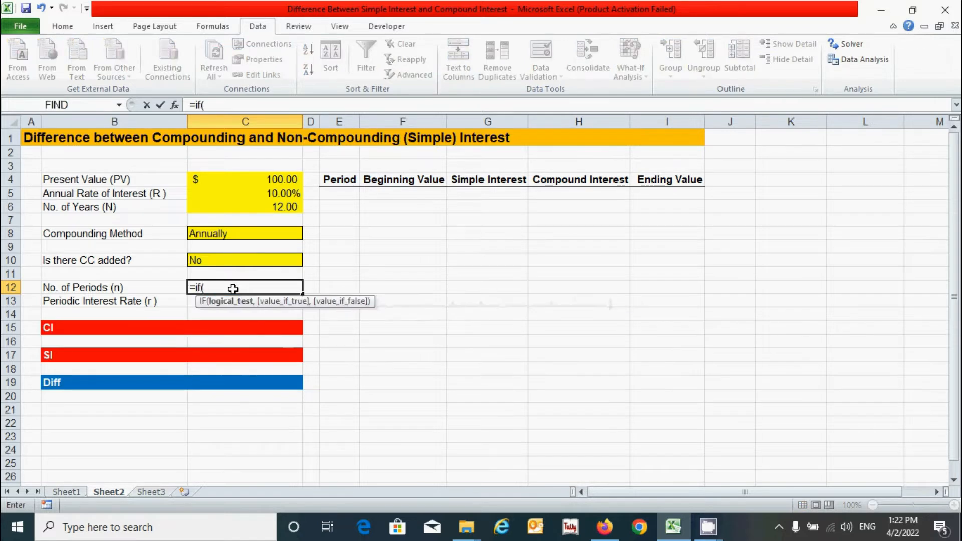
click(235, 236)
text(="Annually",)
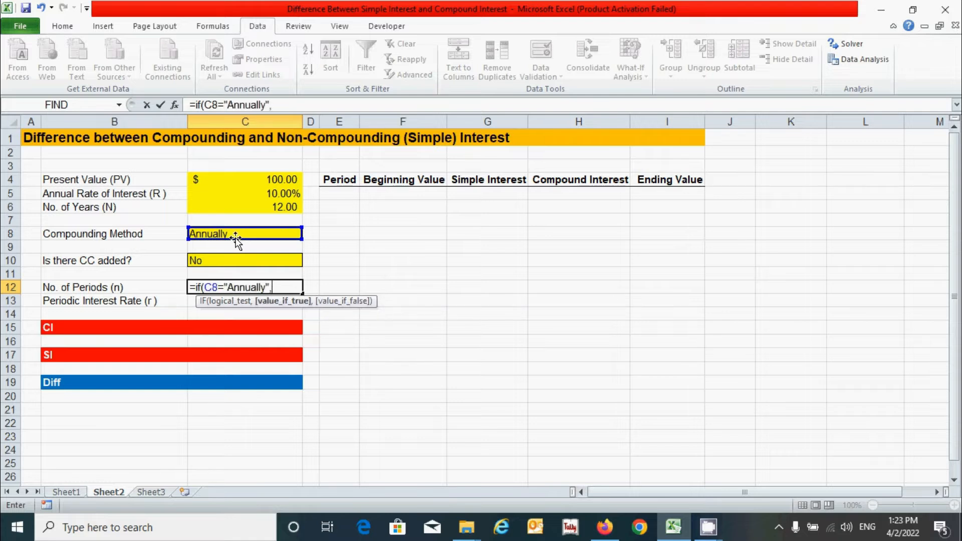
click(243, 206)
text(*1,if()
click(252, 233)
text(="Semi-annually",)
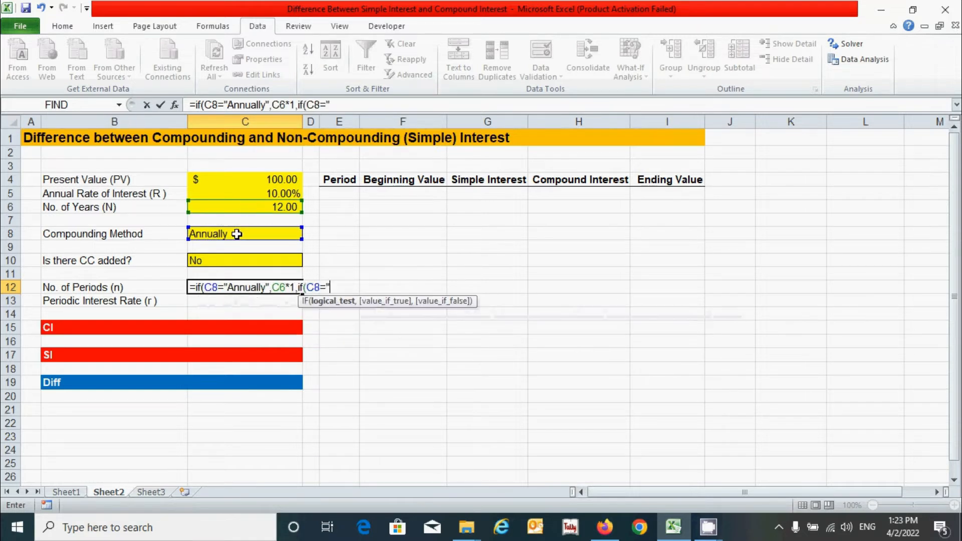
click(258, 205)
text(*2,if()
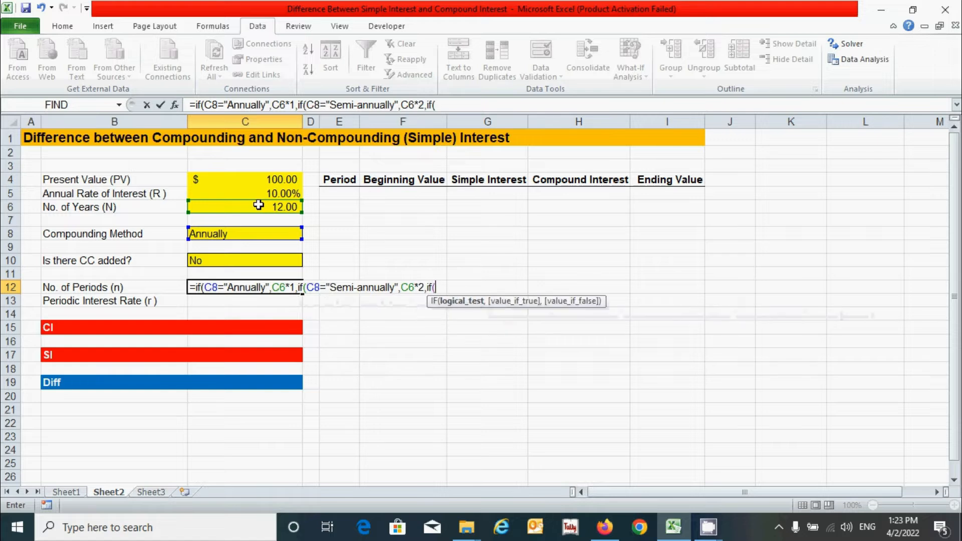
Extend the No. of Periods formula to return C6*4 when C8 is "Quarterly" and C6*12 when "Monthly"
click(249, 233)
text(="Quarterly",)
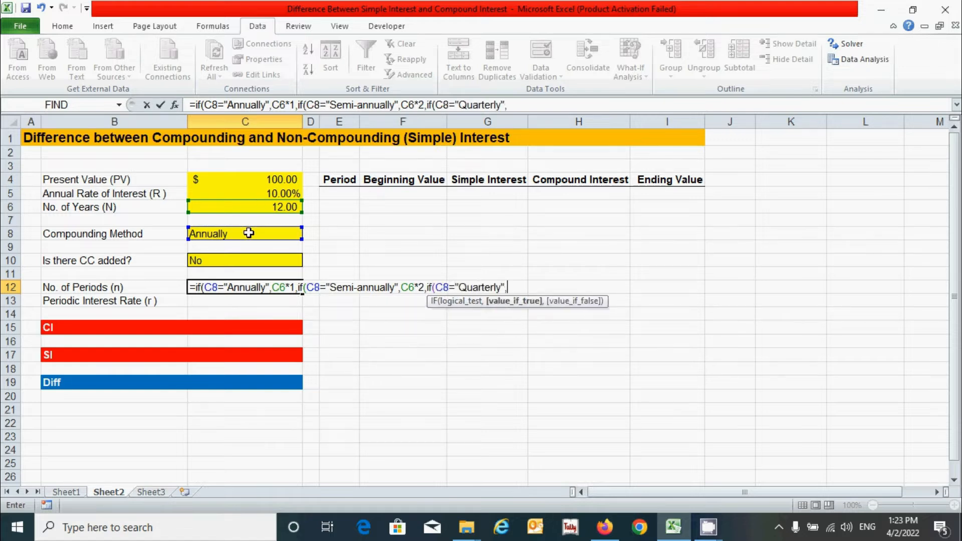
click(266, 207)
text(*4,if()
click(264, 232)
text(="Monthly",)
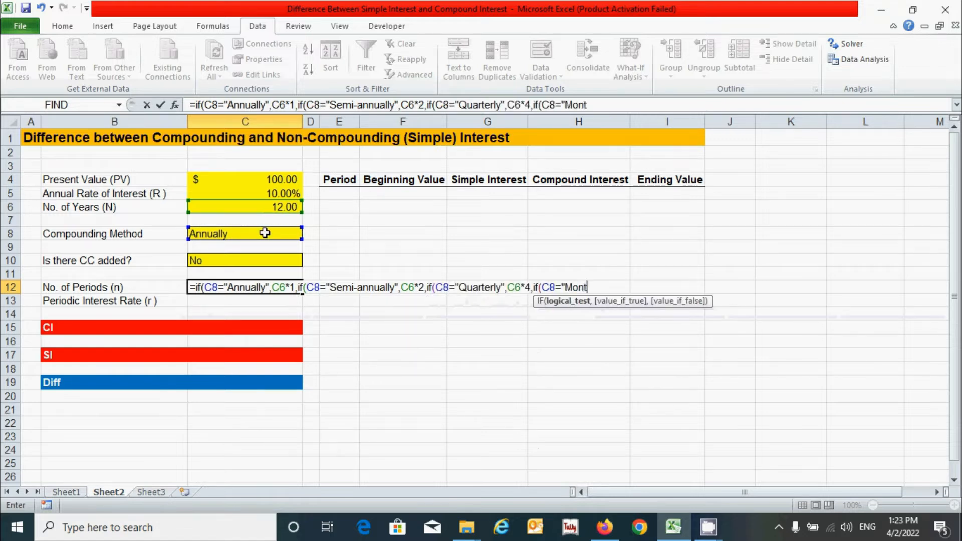
click(278, 206)
text(*12,if()
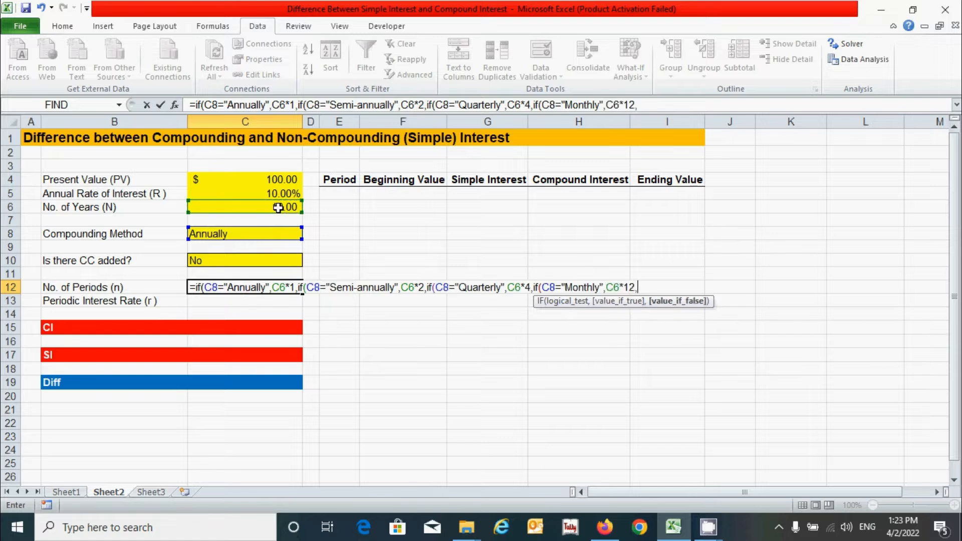
Finish the nested IF with C6*52 when C8 is "Weekly" and C6*365 otherwise, closing all parentheses
click(265, 233)
text(="Weekly"<)
key(BackSpace)
text(,)
click(264, 207)
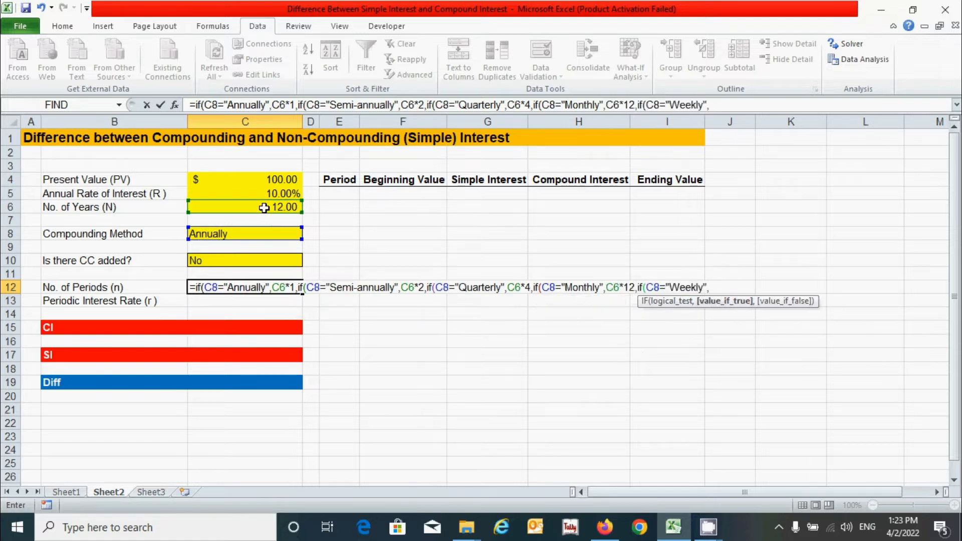
text(*52,)
click(264, 206)
text(*365)))))
Lock the row of every C8 reference in the No. of Periods formula as C$8 and enter it
click(209, 287)
text($)
click(316, 287)
text($)
click(454, 287)
text($)
click(567, 286)
text($)
click(677, 287)
text($)
key(Return)
Reuse the formula in C13 for Periodic Interest Rate, pointing it to C5 and using C5/1 for Annually and C5/2 for Semi-annually
key(F2)
drag(282, 214, 262, 196)
click(297, 301)
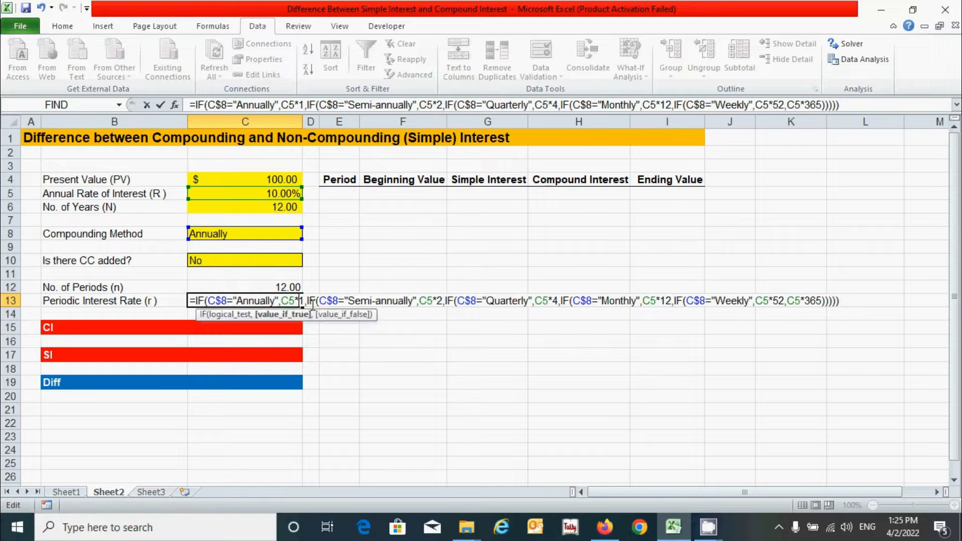
key(BackSpace)
text(/)
click(435, 302)
key(BackSpace)
text(/)
Change the remaining cases of the C13 formula to C5/4 for Quarterly, C5/12 for Monthly, C5/52 for Weekly and C5/365 otherwise
click(549, 301)
key(BackSpace)
text(/)
click(655, 302)
key(BackSpace)
text(/)
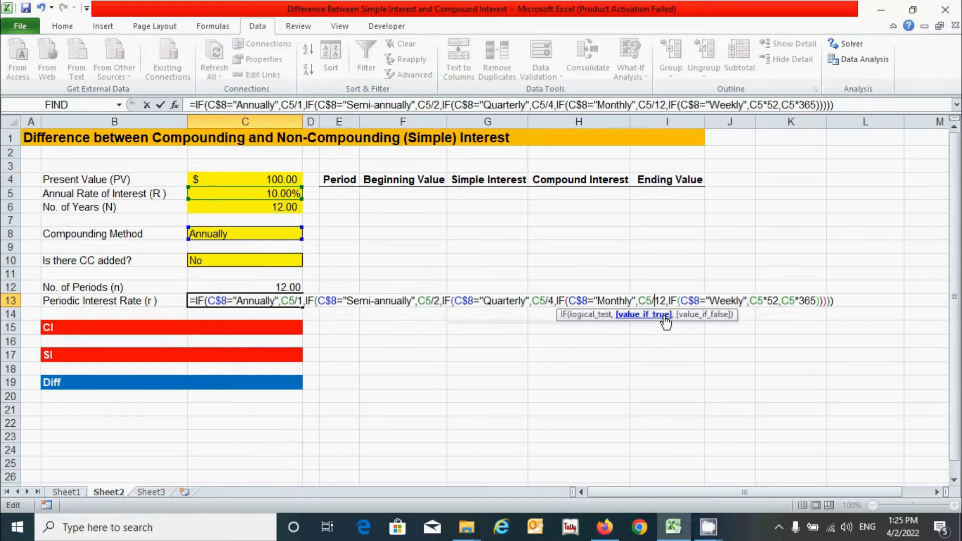
click(767, 302)
key(BackSpace)
text(/)
click(798, 303)
key(BackSpace)
text(/)
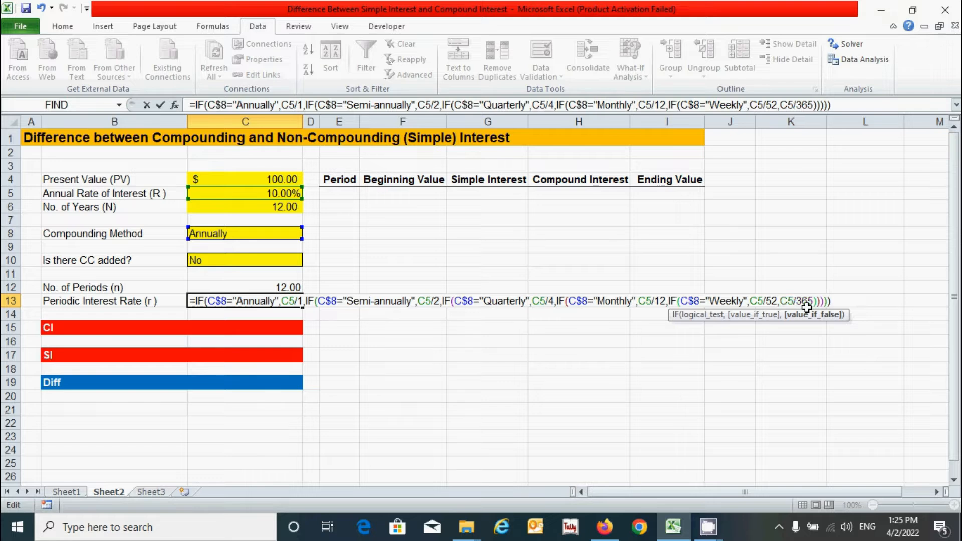
key(Return)
Format the Periodic Interest Rate in C13 to show four decimal places
click(200, 300)
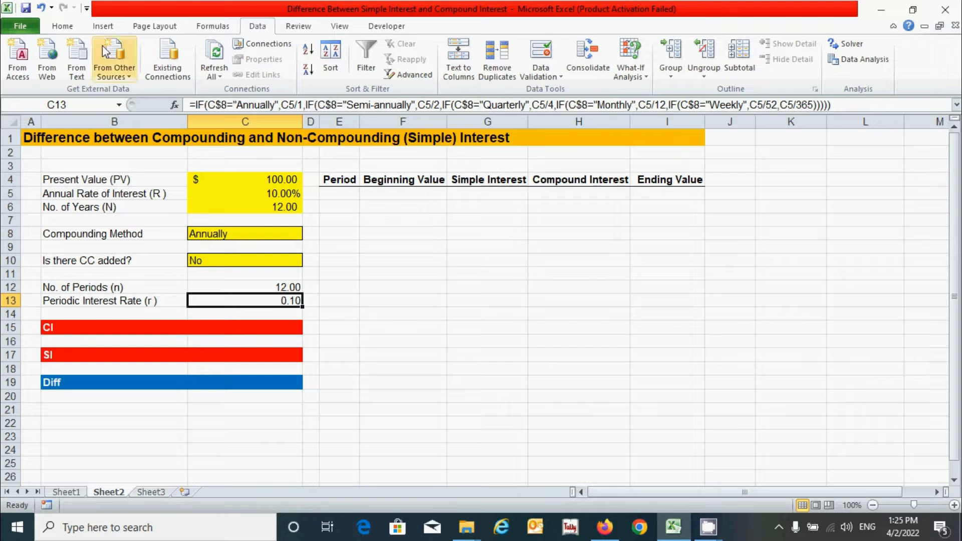
click(69, 27)
click(532, 71)
click(531, 70)
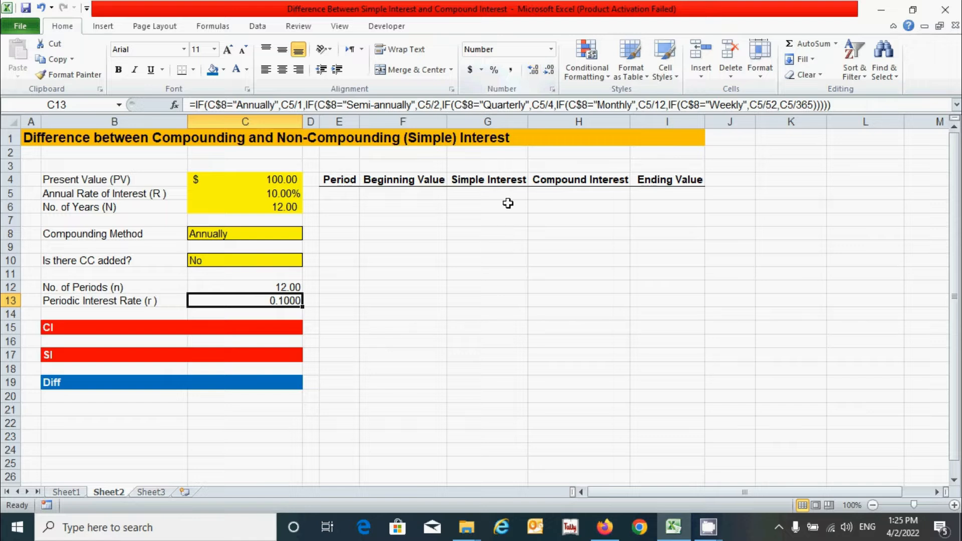
click(386, 356)
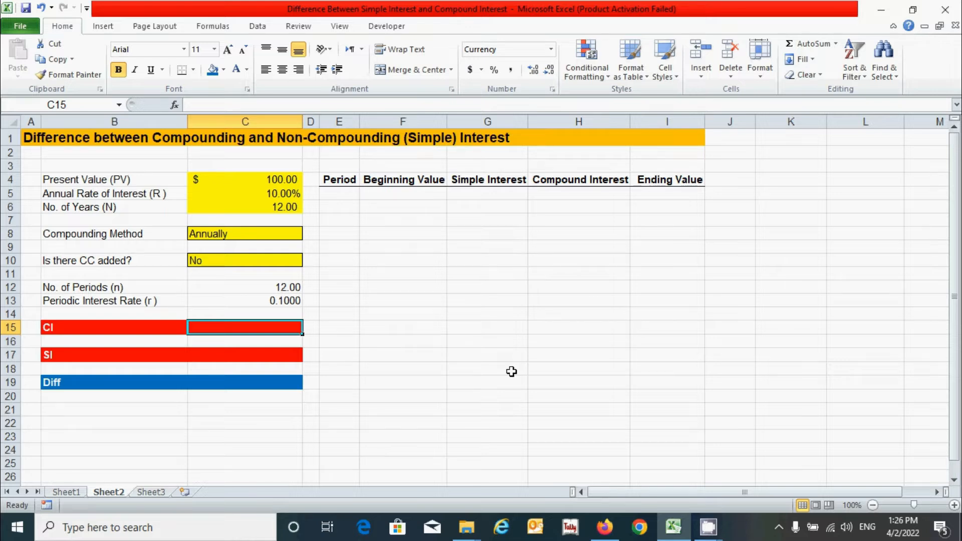
click(297, 237)
click(310, 238)
click(335, 264)
click(255, 260)
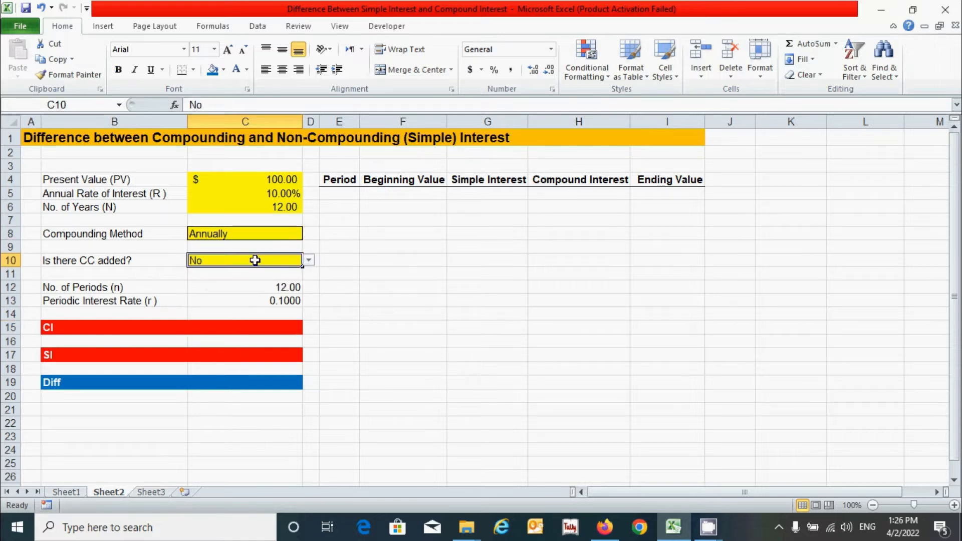
click(309, 260)
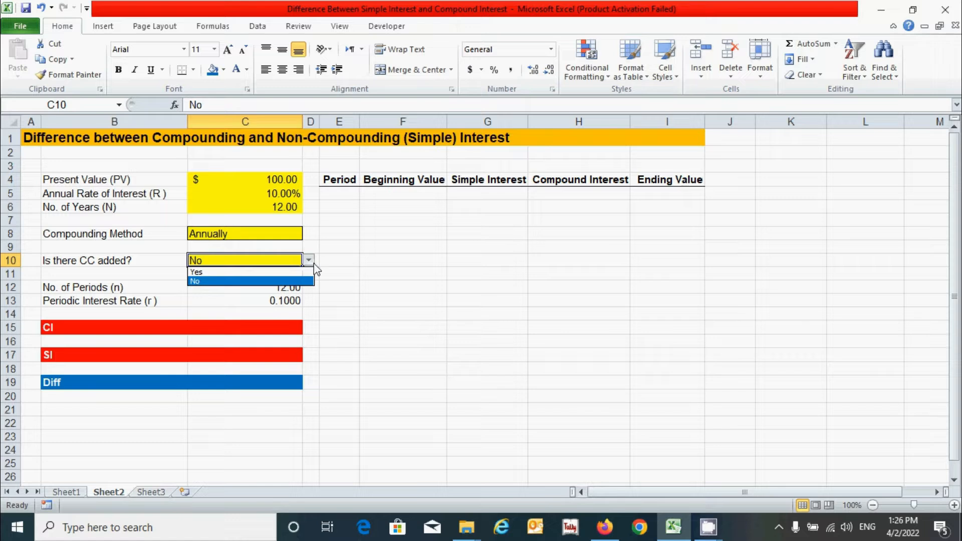
click(379, 282)
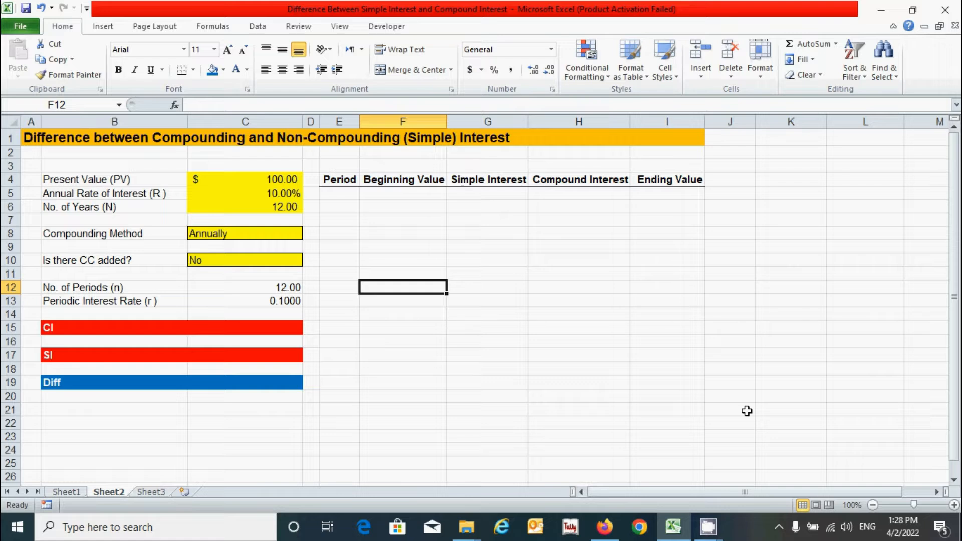
Start an IF formula in the CI cell C15 that tests whether C10 equals "Yes"
click(275, 328)
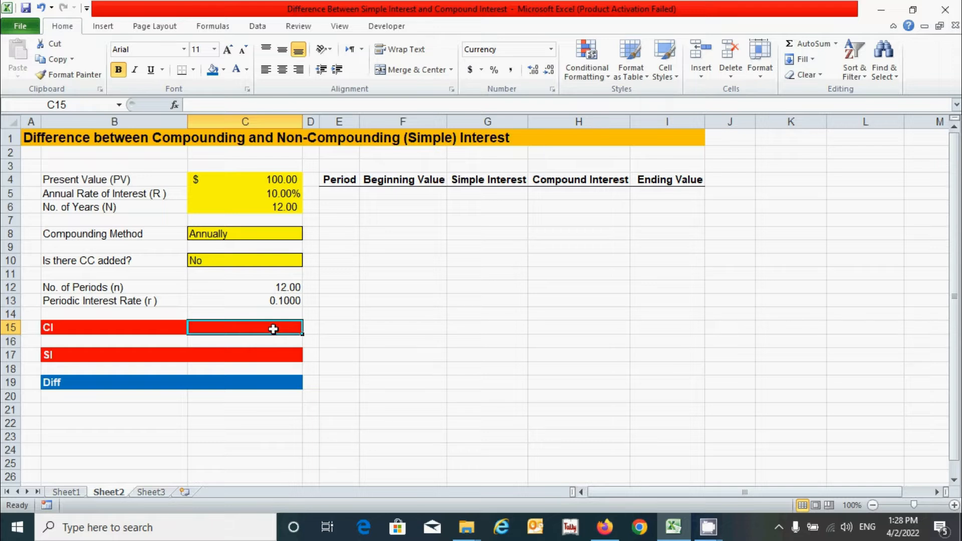
text(=i)
text(f)
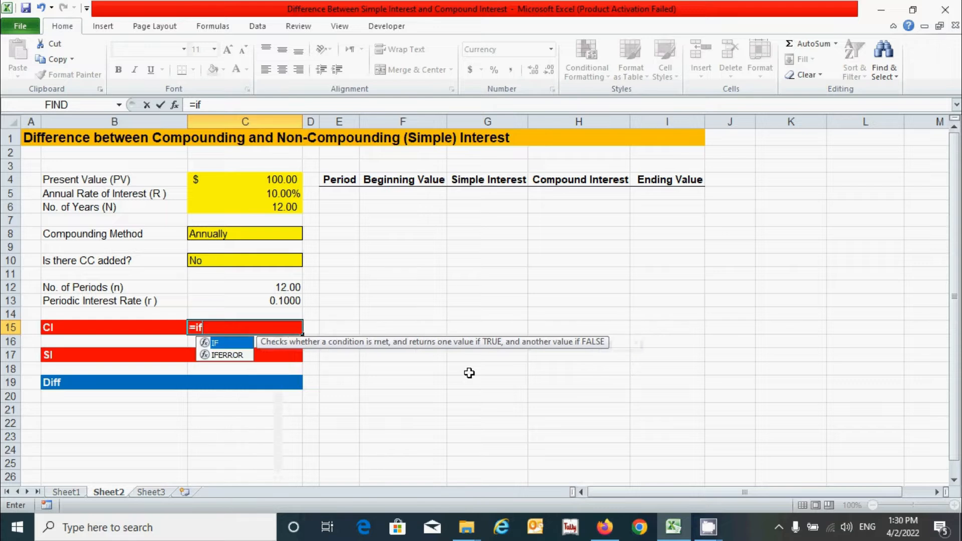
key(Tab)
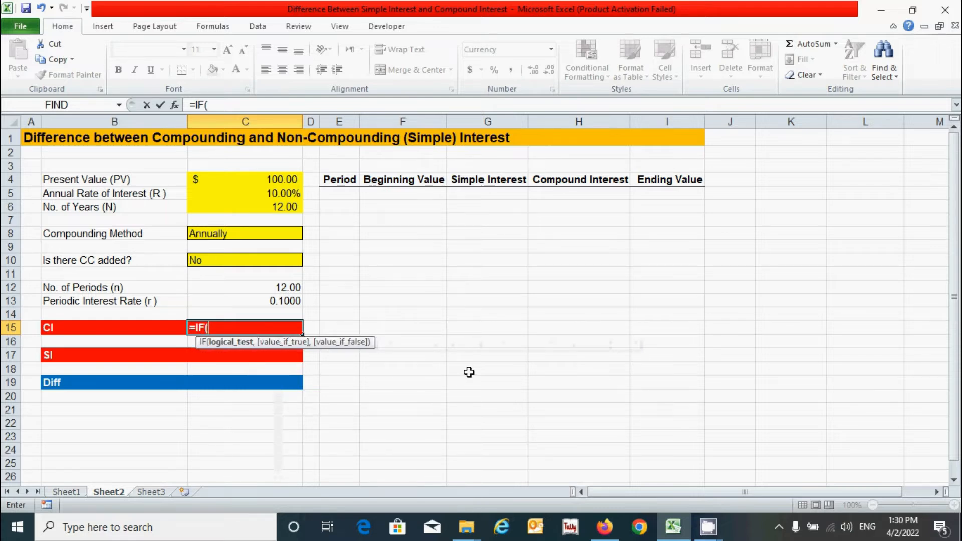
click(256, 261)
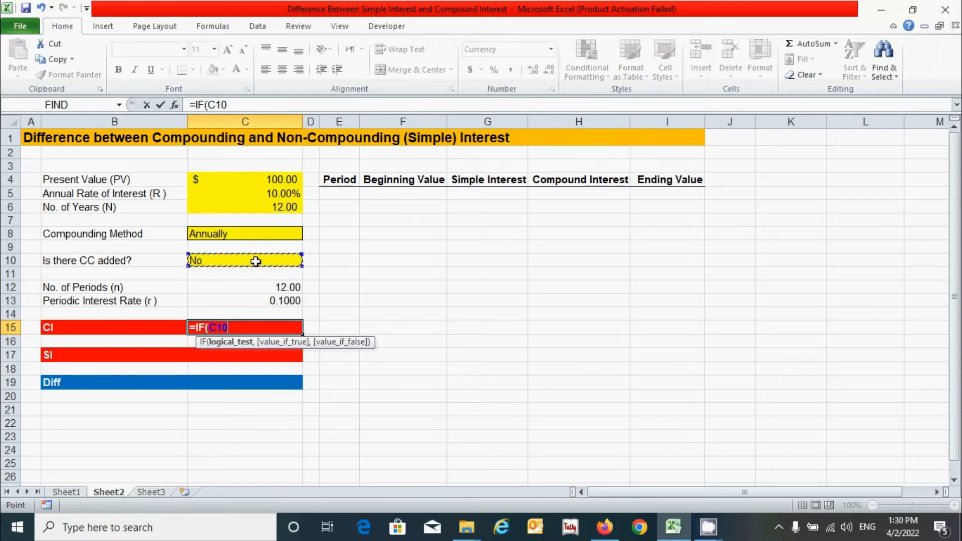
text(="Yes",)
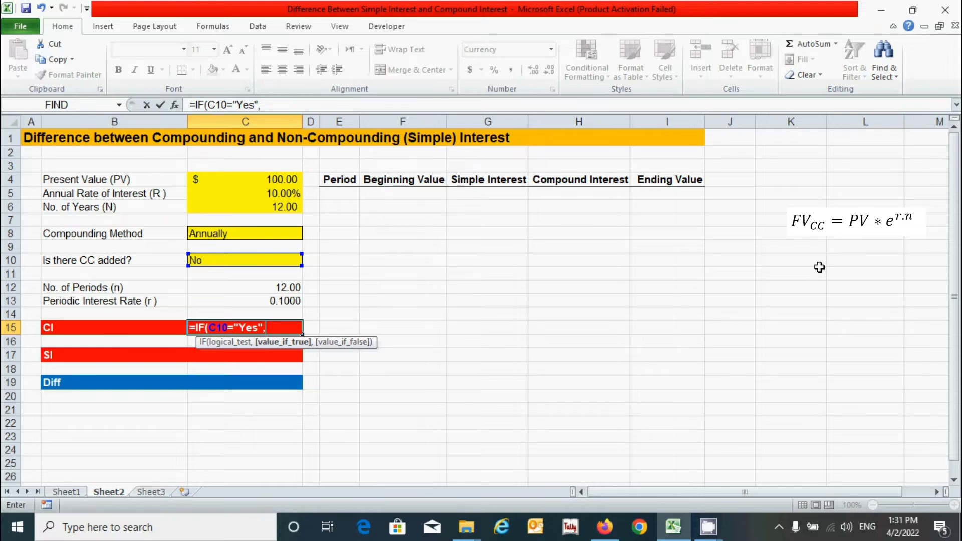
Add C4*EXP(C13*C12)-C4 as the value-if-true of the CI formula for continuous compounding
click(267, 180)
text(*)
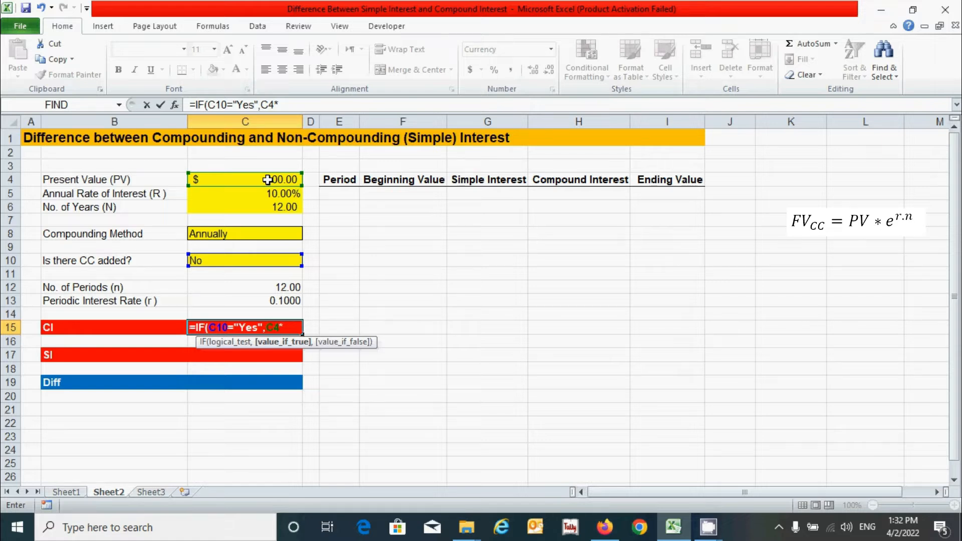
text(exp)
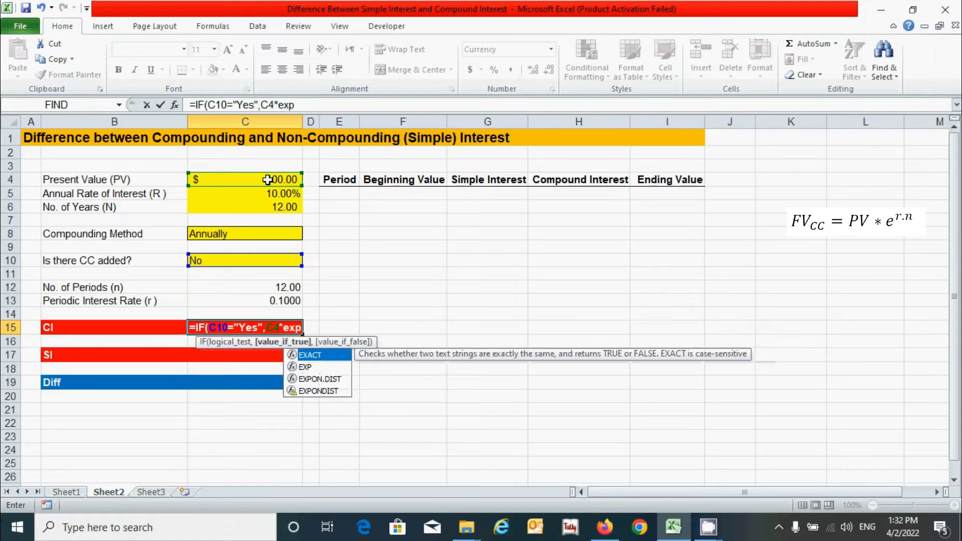
key(Tab)
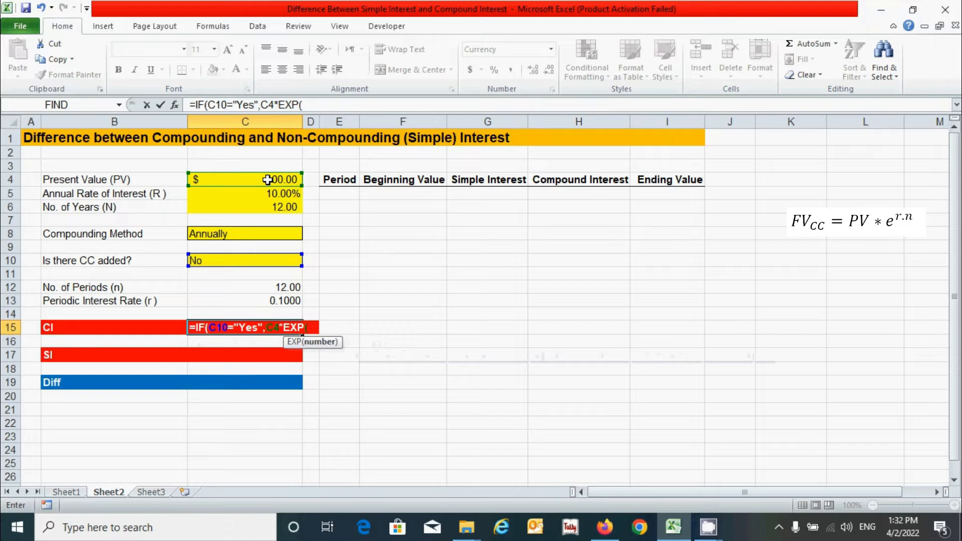
click(283, 301)
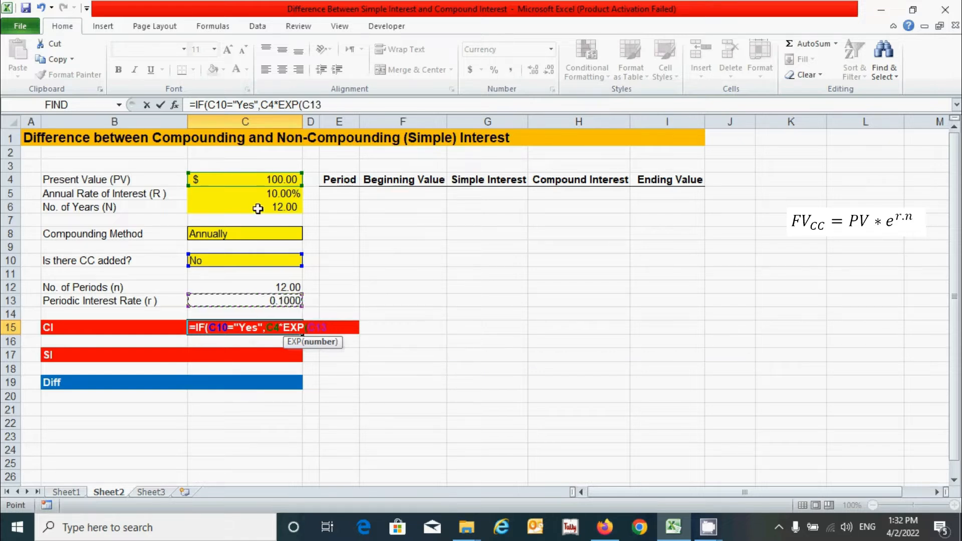
text(*)
click(277, 287)
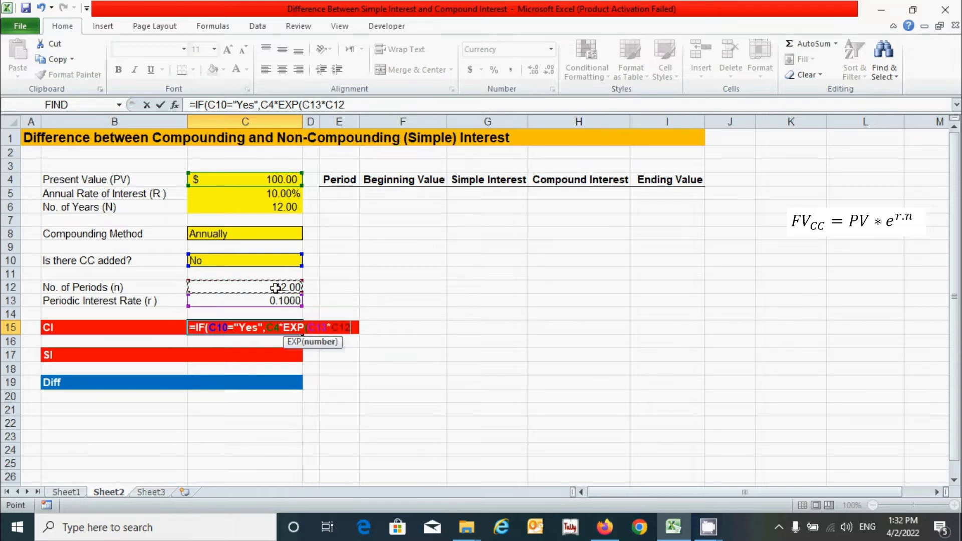
text())
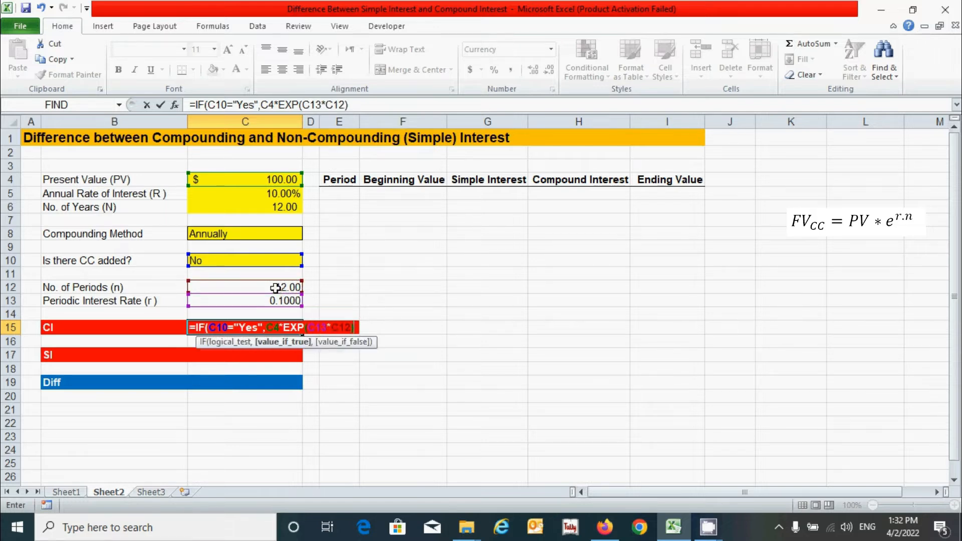
text(-)
click(263, 179)
text(,)
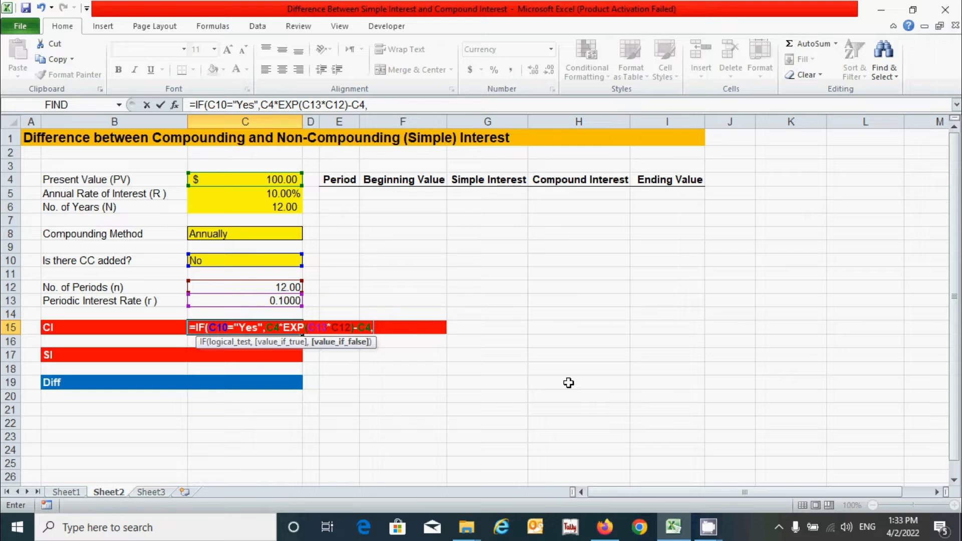
Add FV(C13,C12,,-C4,0) as the value-if-false of the CI formula and close the IF function
text(fv)
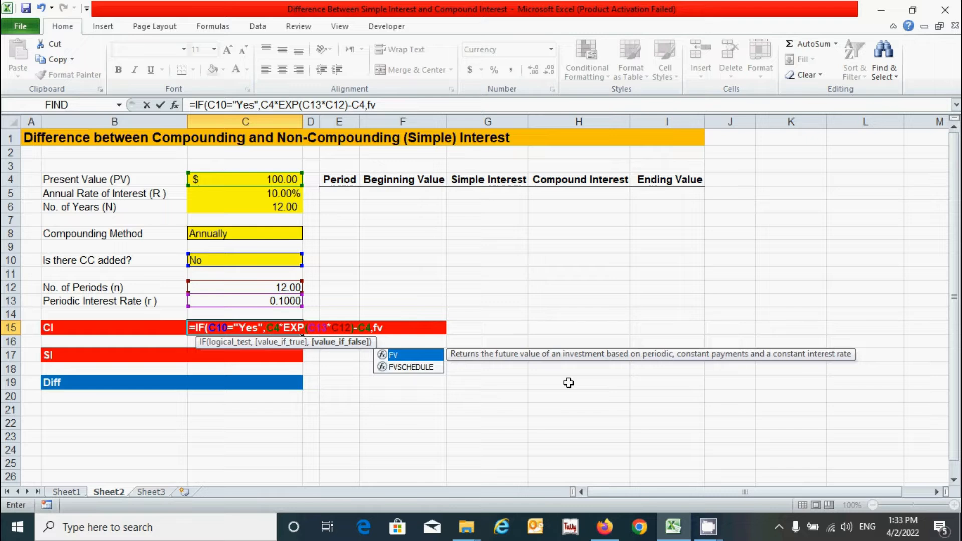
key(Tab)
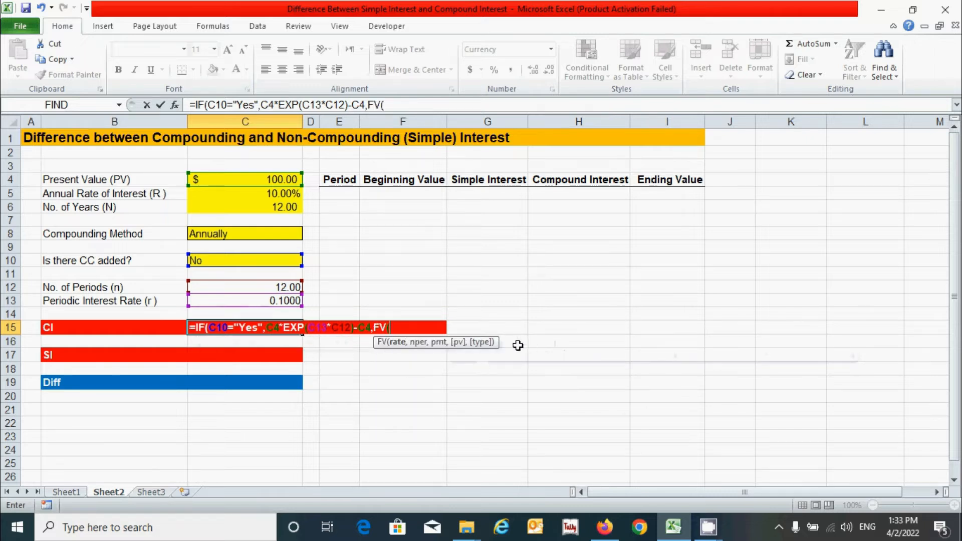
click(265, 300)
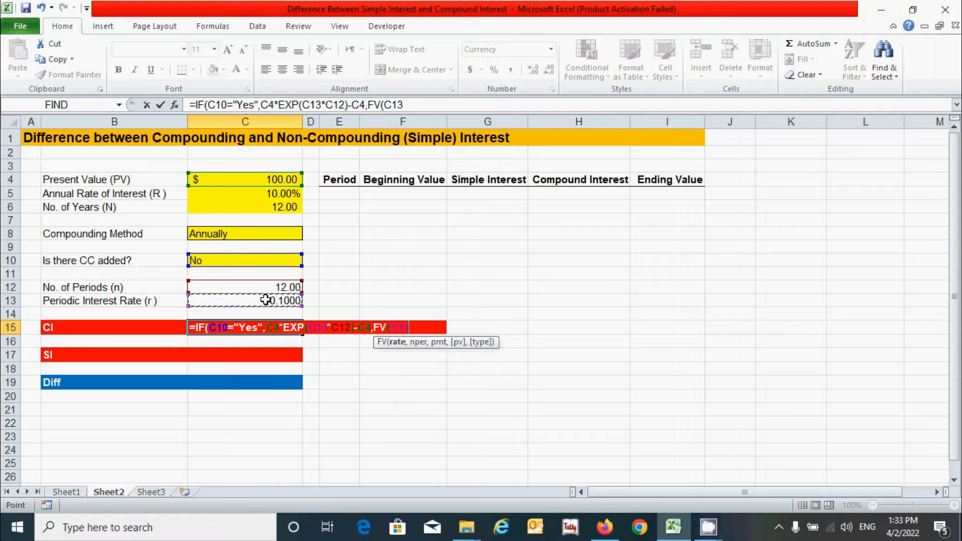
text(,)
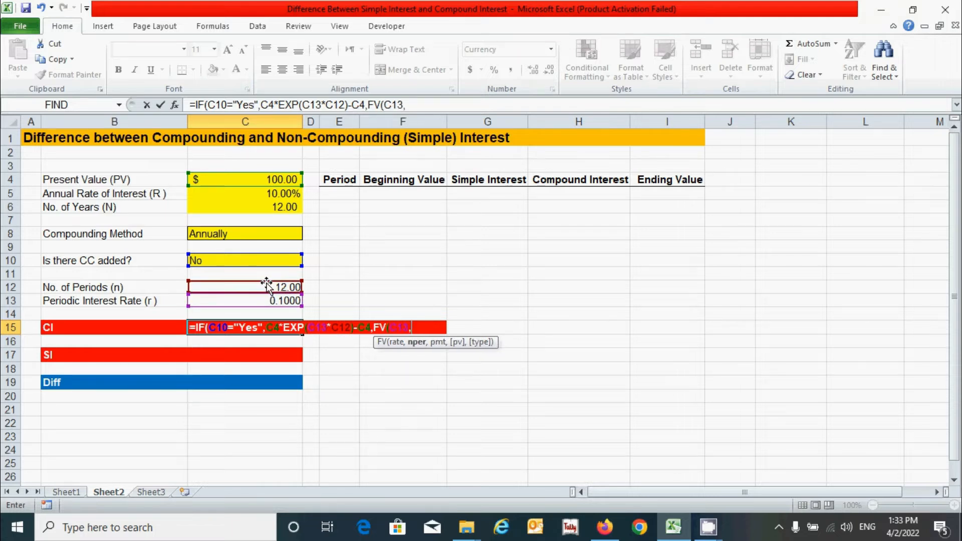
click(266, 287)
text(,)
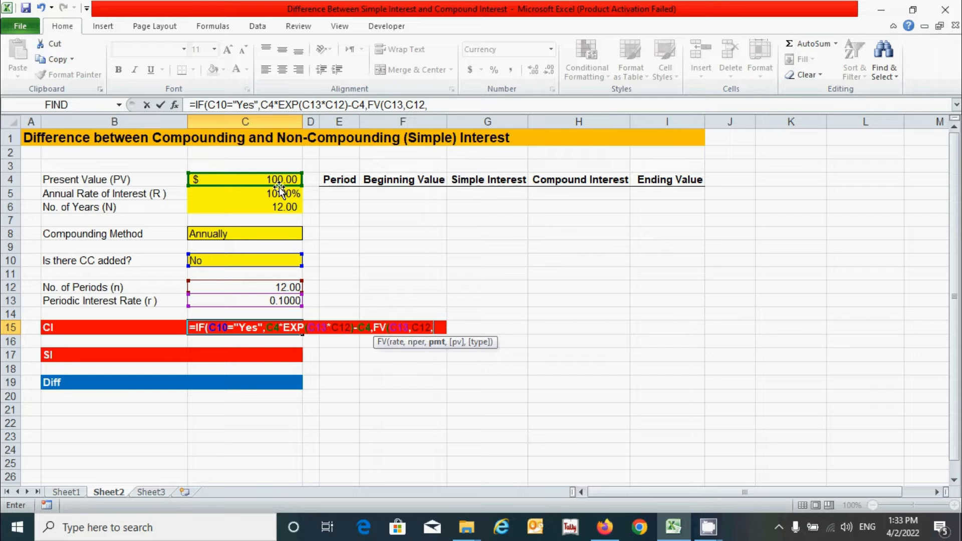
text(,-)
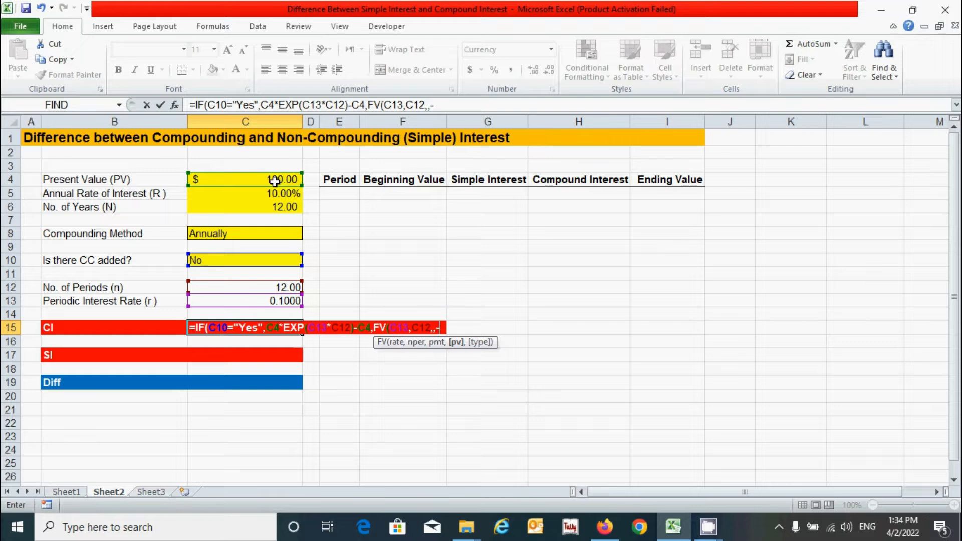
click(265, 181)
text(,)
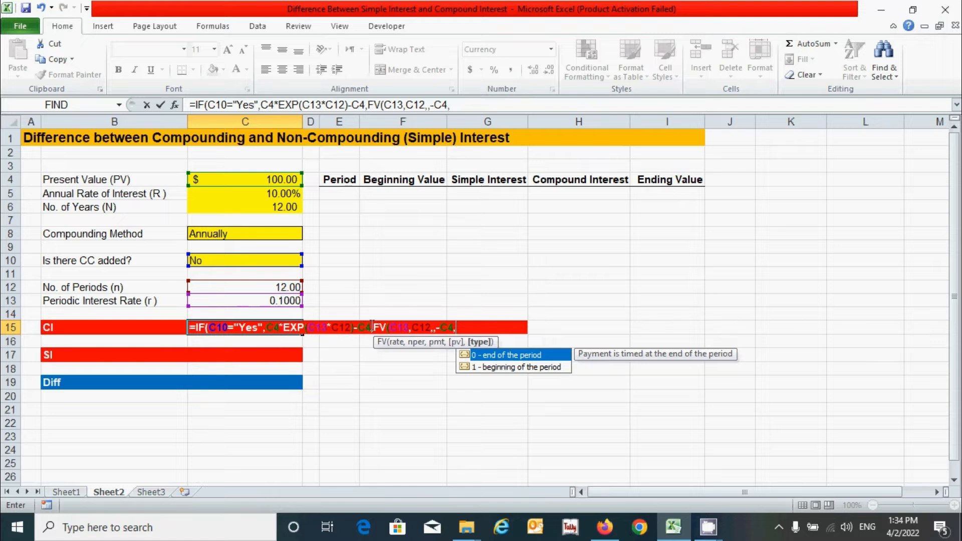
text(0))
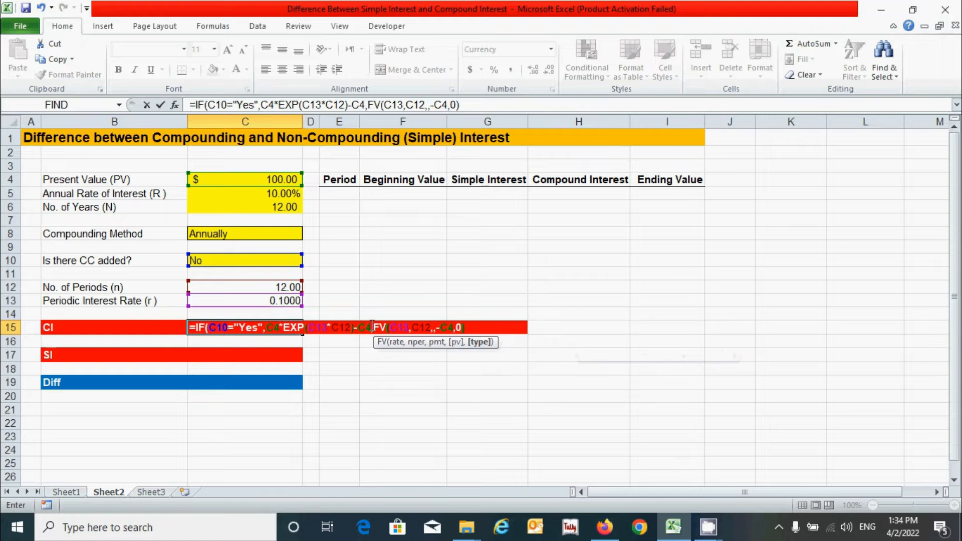
text())
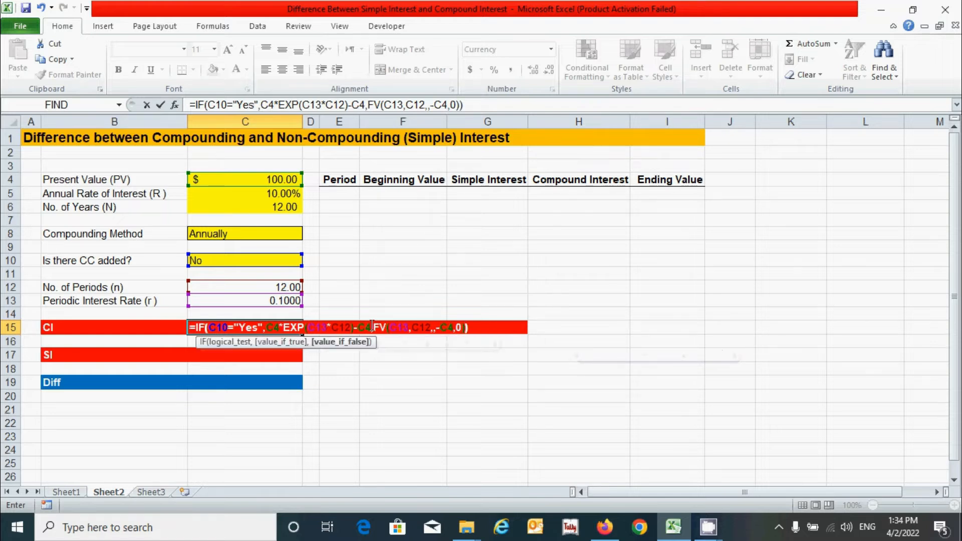
Subtract the present value C4 from the FV result inside the CI formula and enter it
click(466, 327)
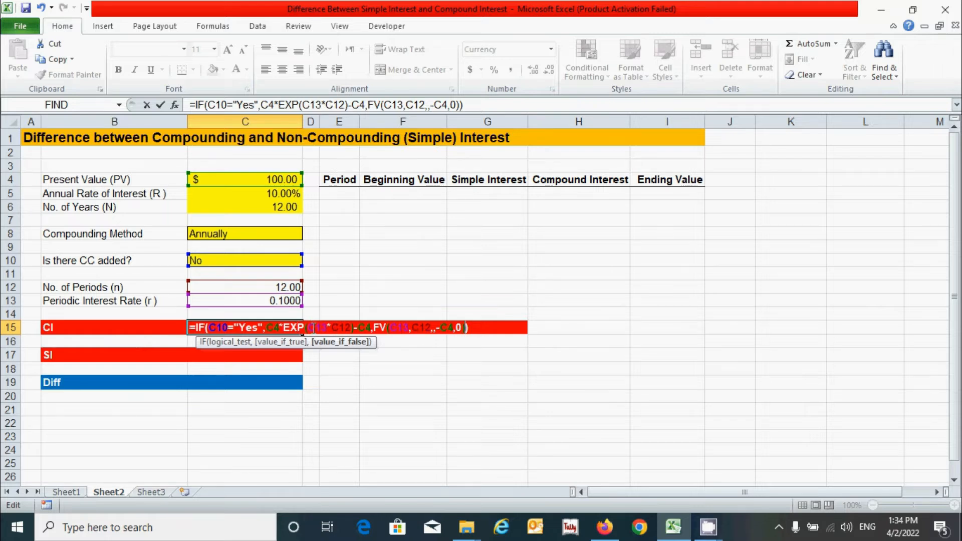
text(-)
click(252, 180)
key(Return)
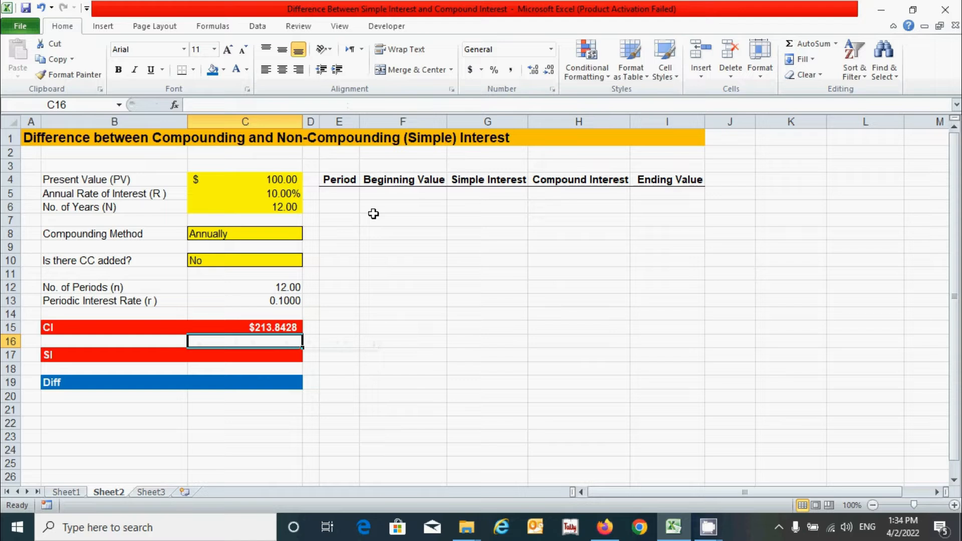
Enter the simple interest formula =(C4*C12*C13) in the SI cell C17
click(257, 356)
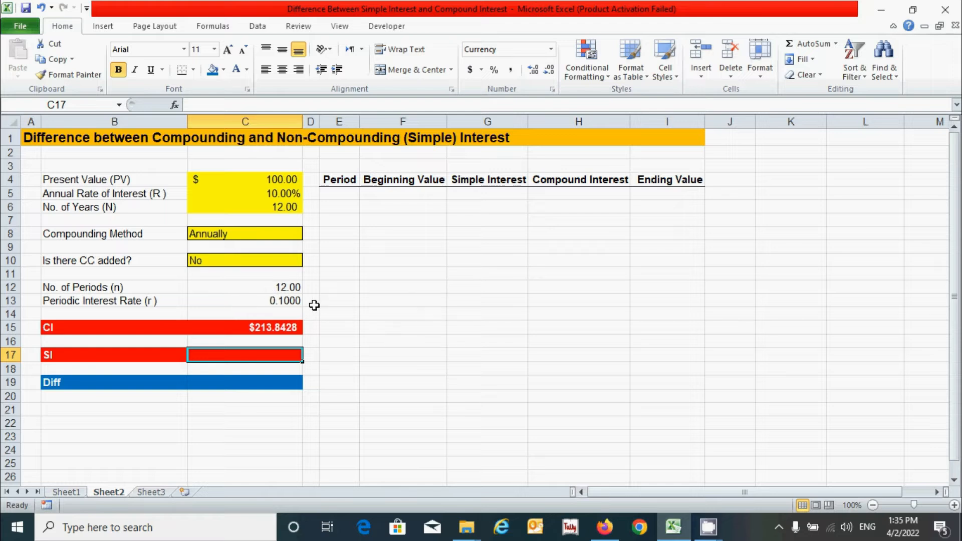
text(=)
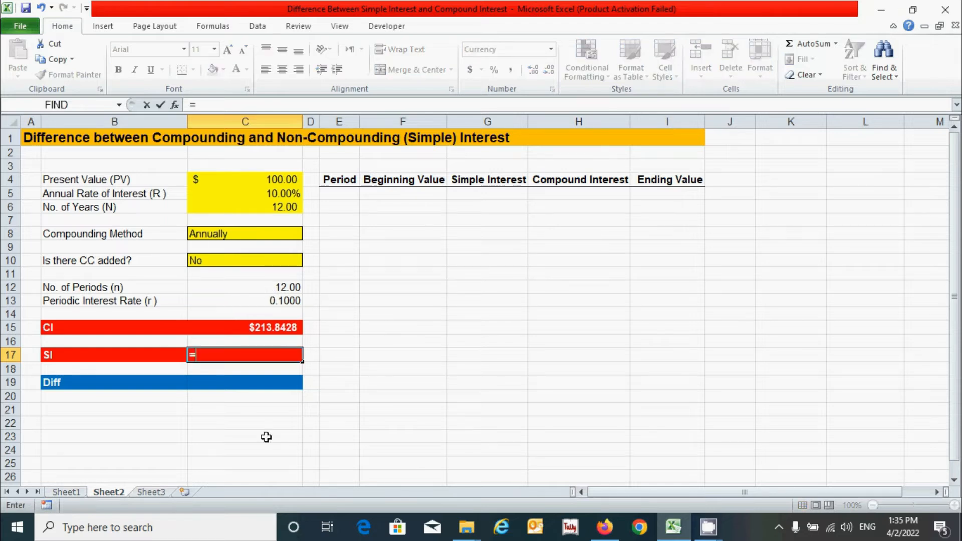
text(()
click(279, 180)
text(*)
click(256, 291)
text(*)
click(256, 300)
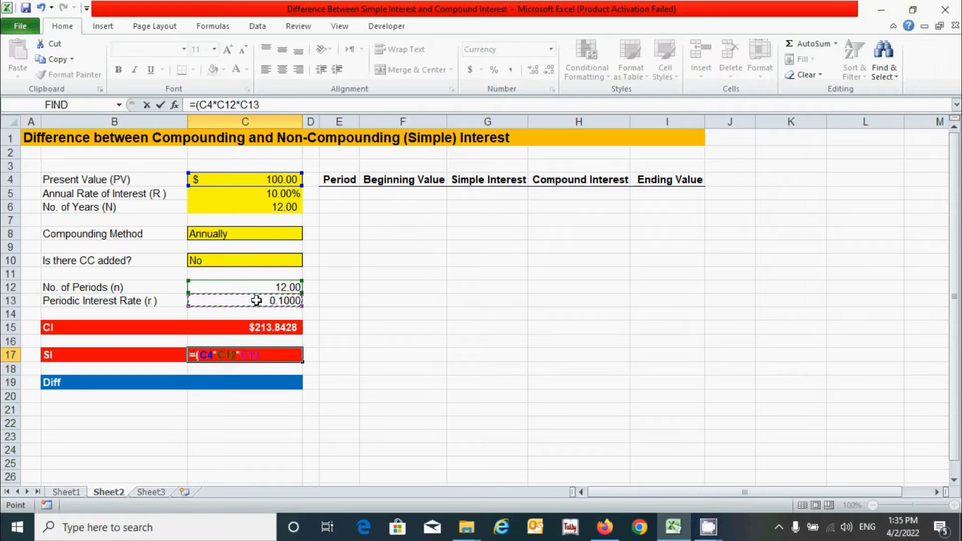
text())
key(Return)
Calculate the difference between compound and simple interest in C19 with the formula =C15-C17
click(261, 381)
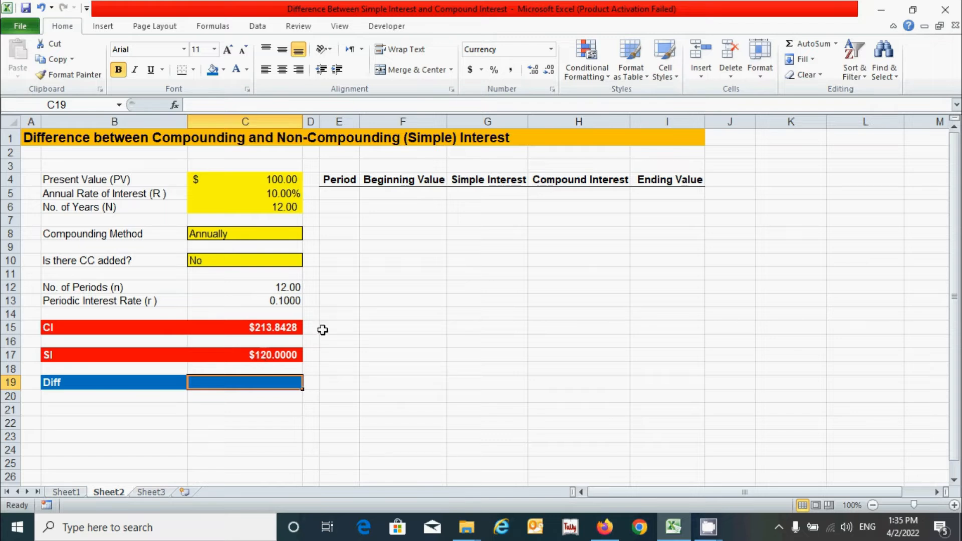
text(=)
click(278, 327)
text(-)
click(261, 355)
key(Return)
click(260, 448)
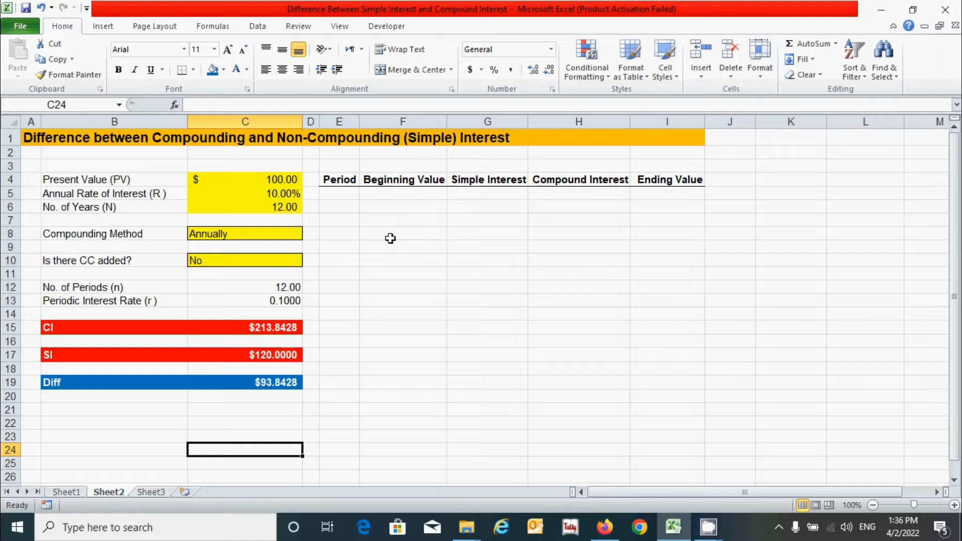
Enter 0 as the first period in E5 and link its ending value in I5 to the present value with =$C$4
click(345, 197)
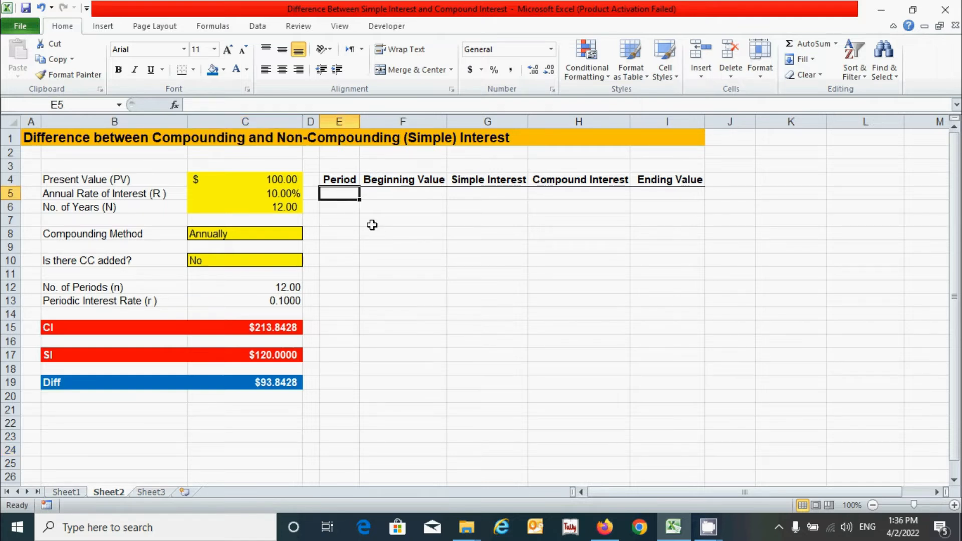
text(0)
key(Tab)
click(644, 194)
text(=)
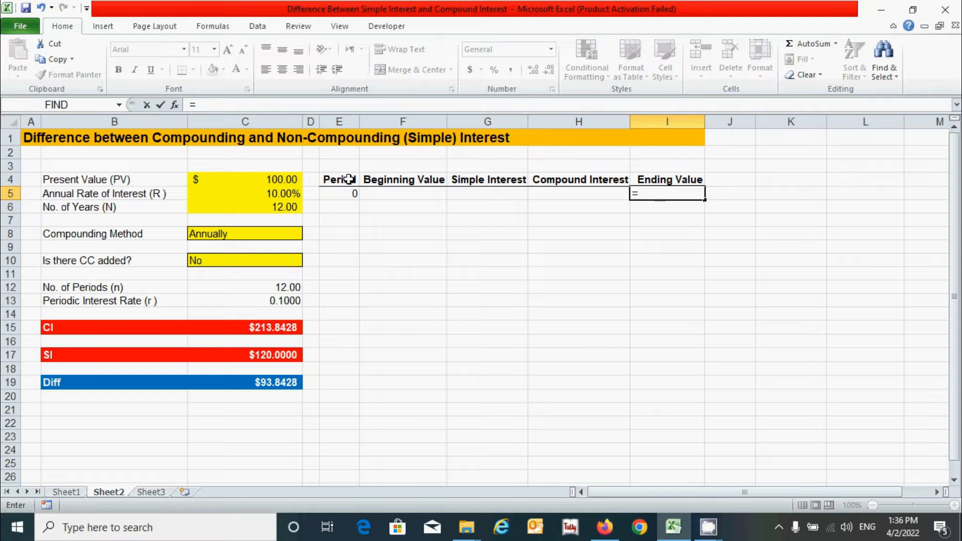
click(255, 180)
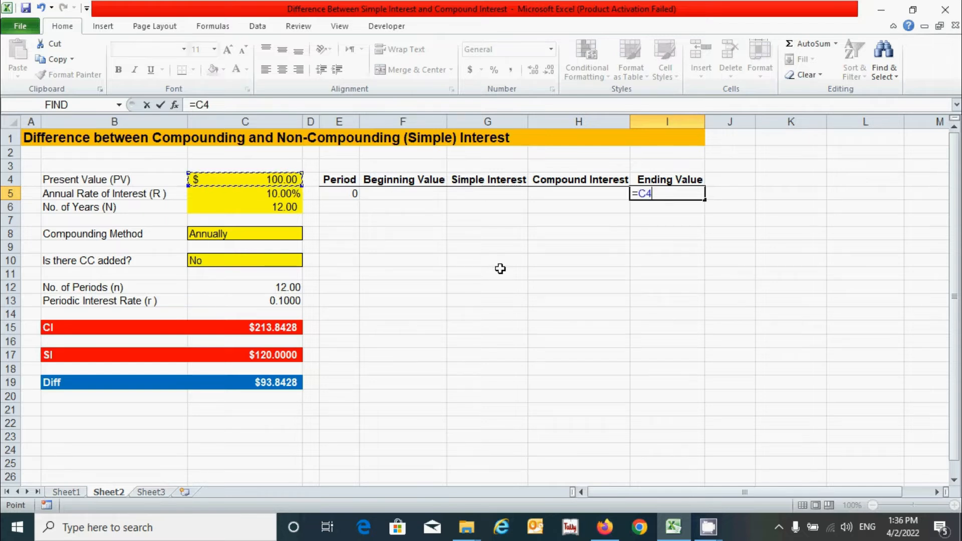
key(F4)
key(Return)
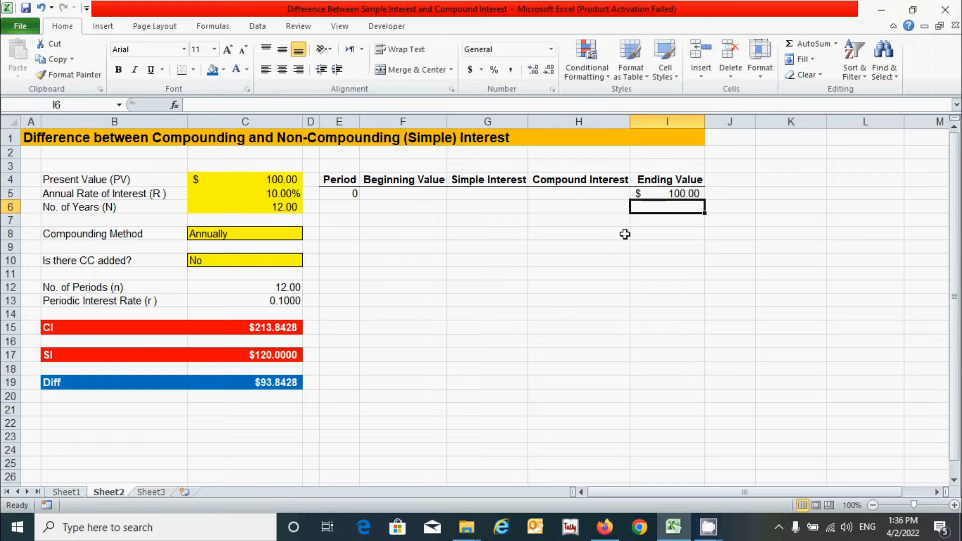
click(681, 194)
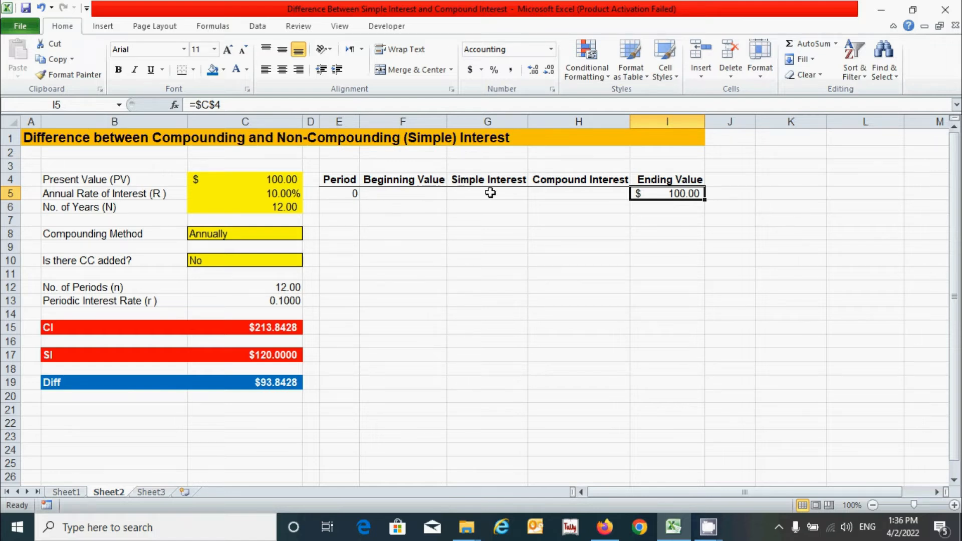
Start an IF formula in the Period cell E6 with the logical test E5=$C$12
click(350, 209)
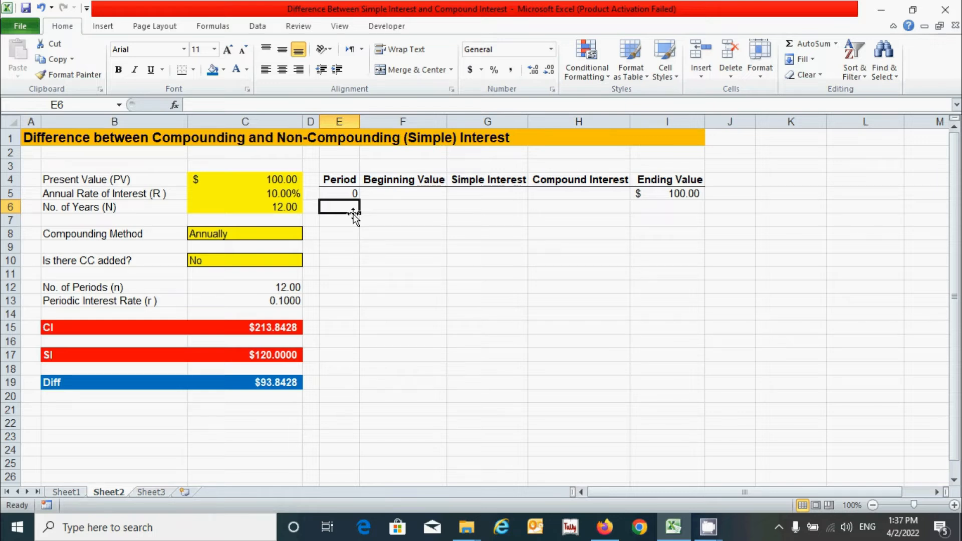
drag(376, 208, 656, 209)
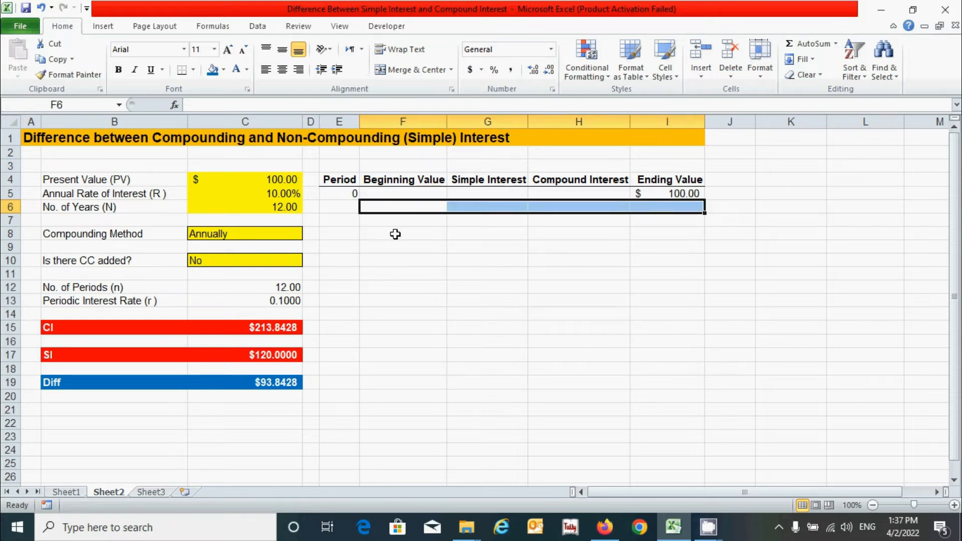
click(355, 209)
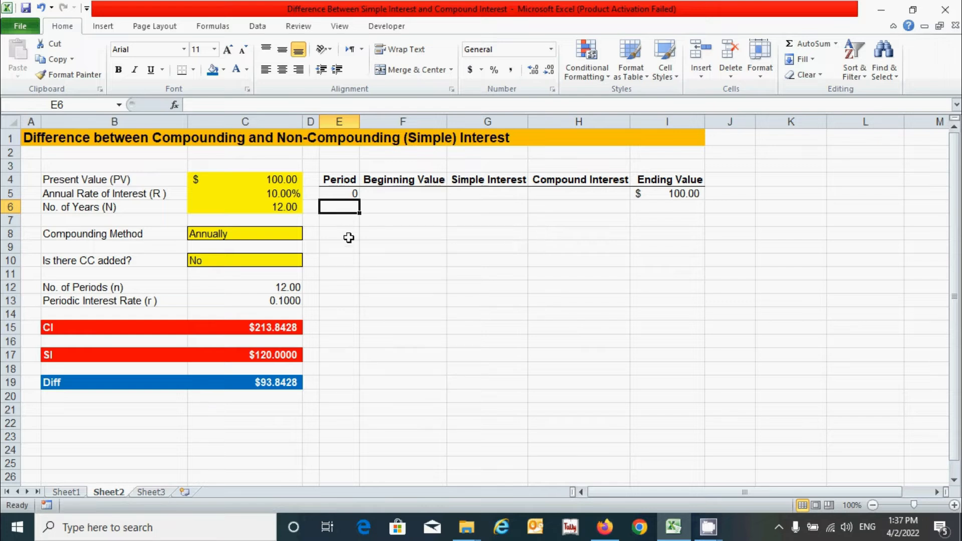
text(=)
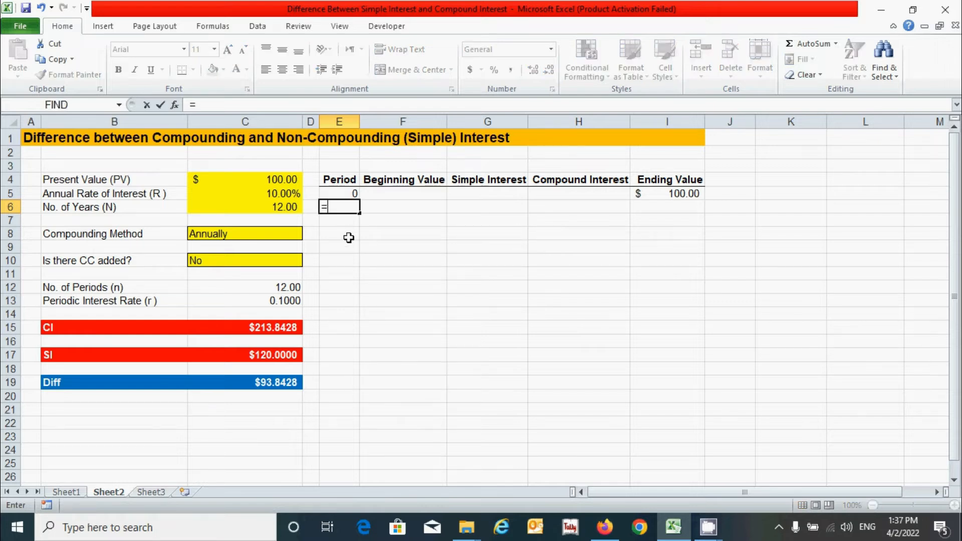
text(if)
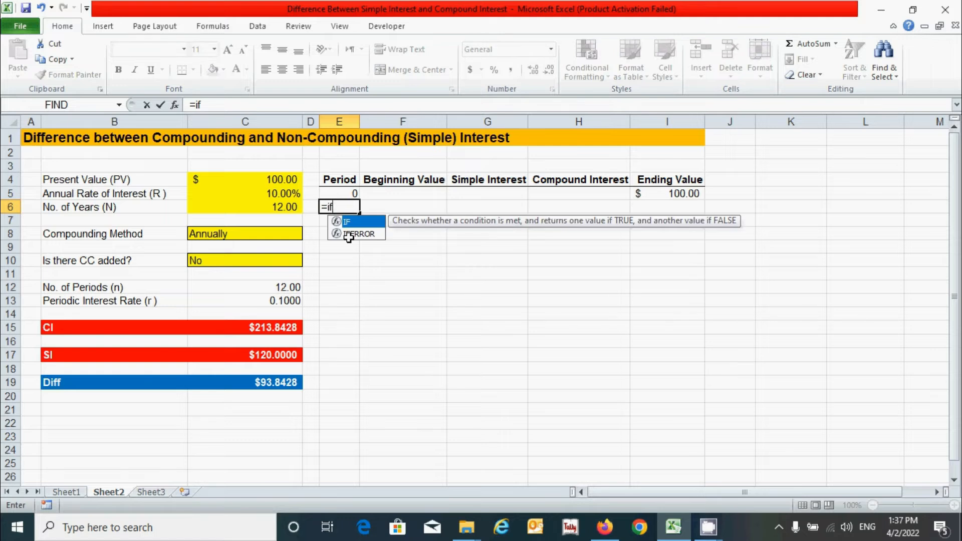
key(Tab)
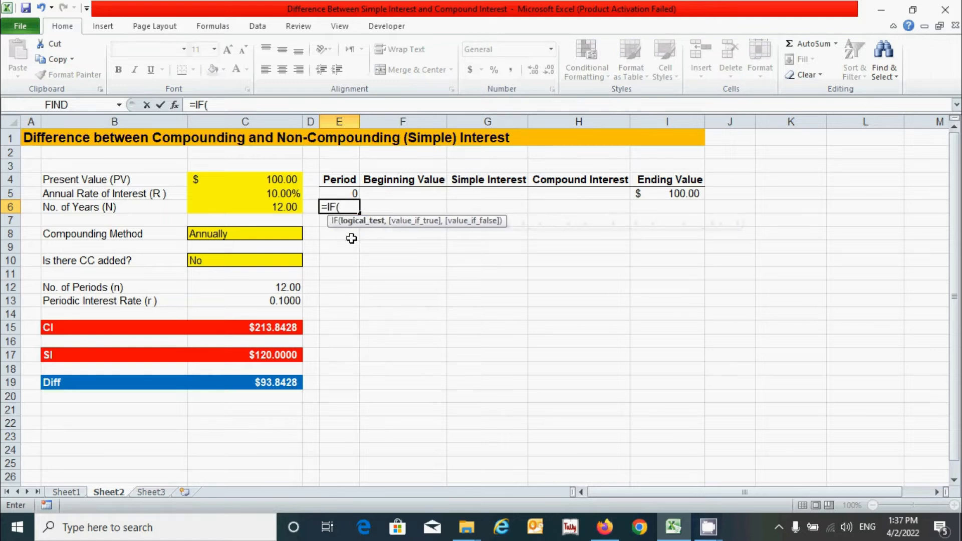
click(345, 192)
text(=)
click(295, 287)
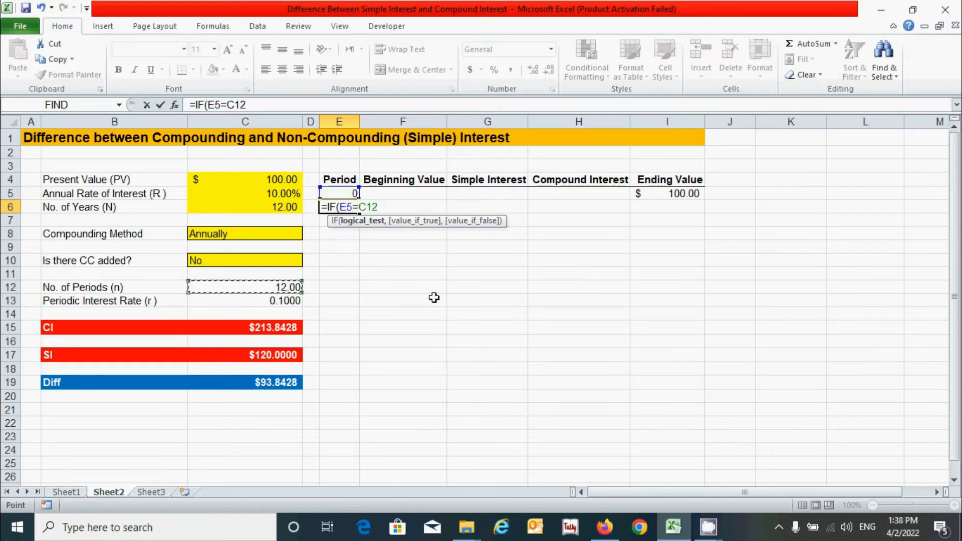
key(F4)
text(,)
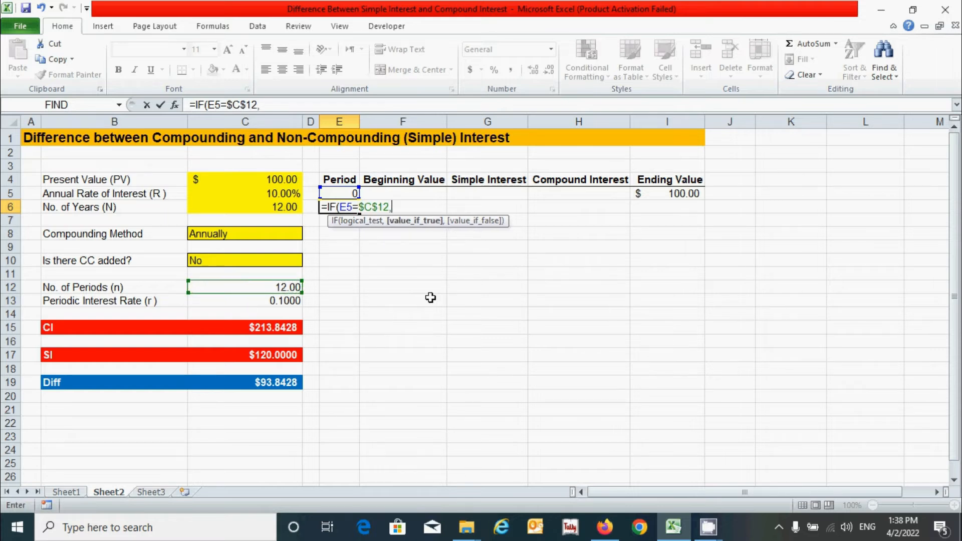
Complete the E6 formula with "" as the value-if-true and E5+1 as the value-if-false, and enter it
text("",)
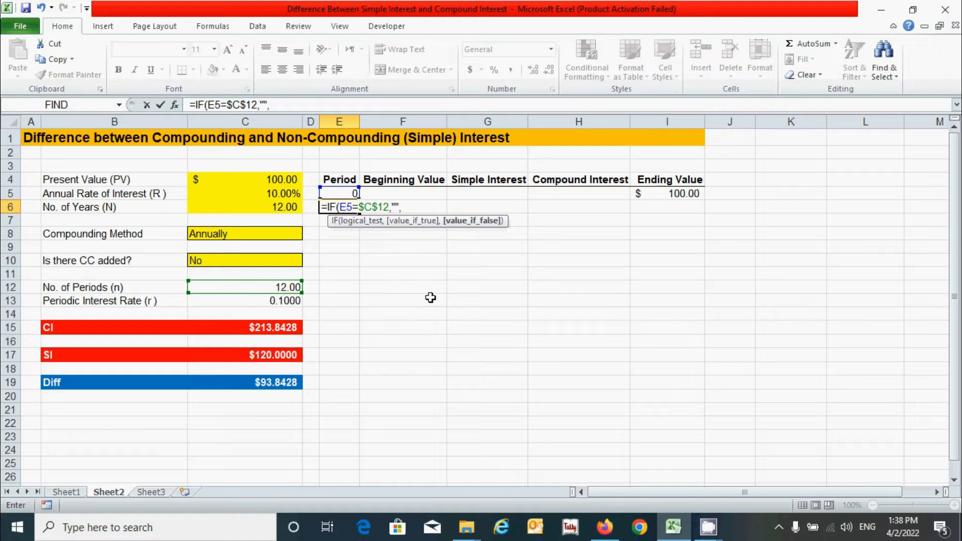
click(349, 193)
text(+1))
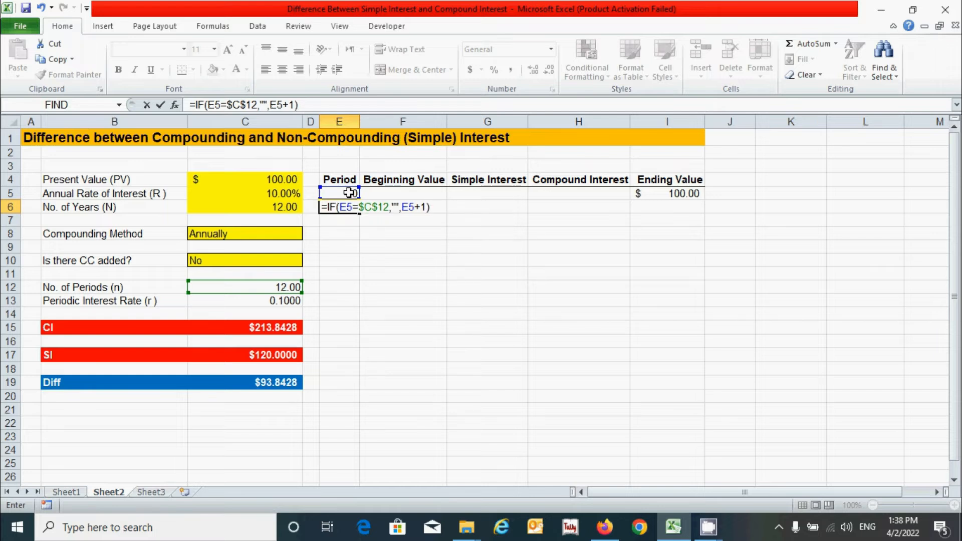
key(Return)
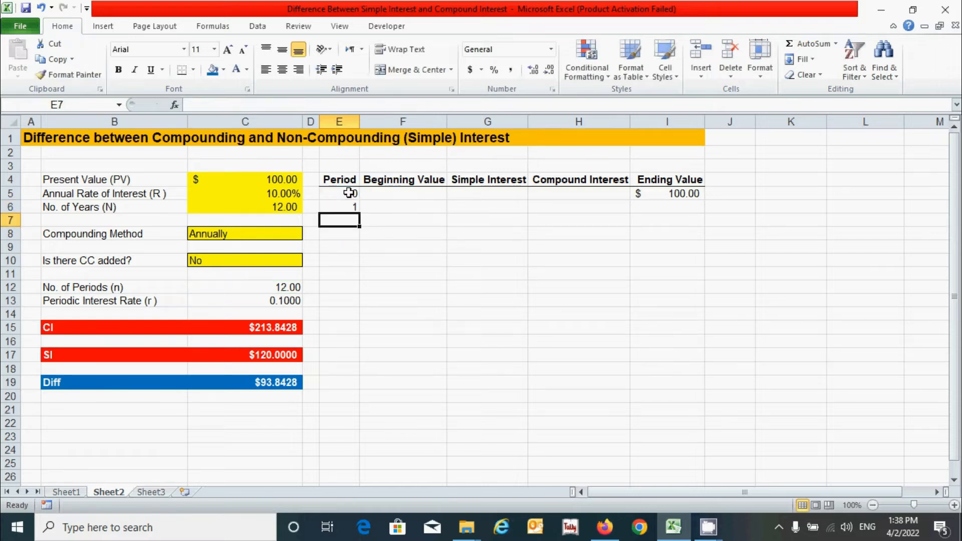
Copy the period formula from E6 down the Period column through row 17
click(349, 205)
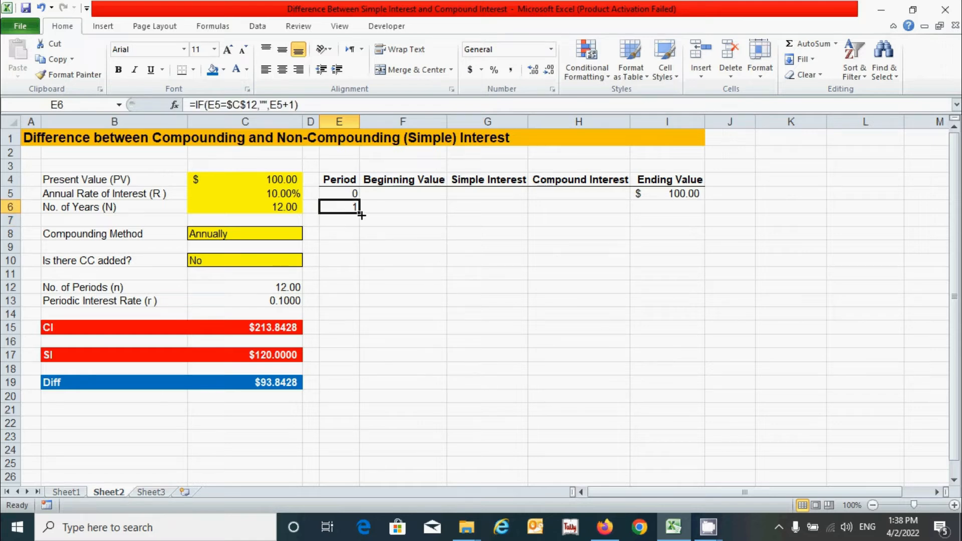
drag(360, 212, 361, 212)
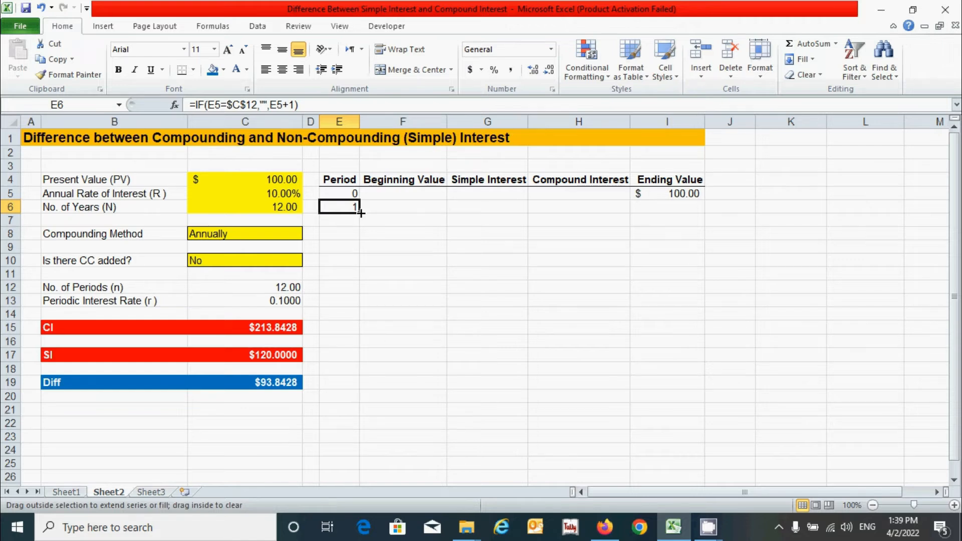
drag(360, 213, 358, 355)
click(343, 394)
click(345, 313)
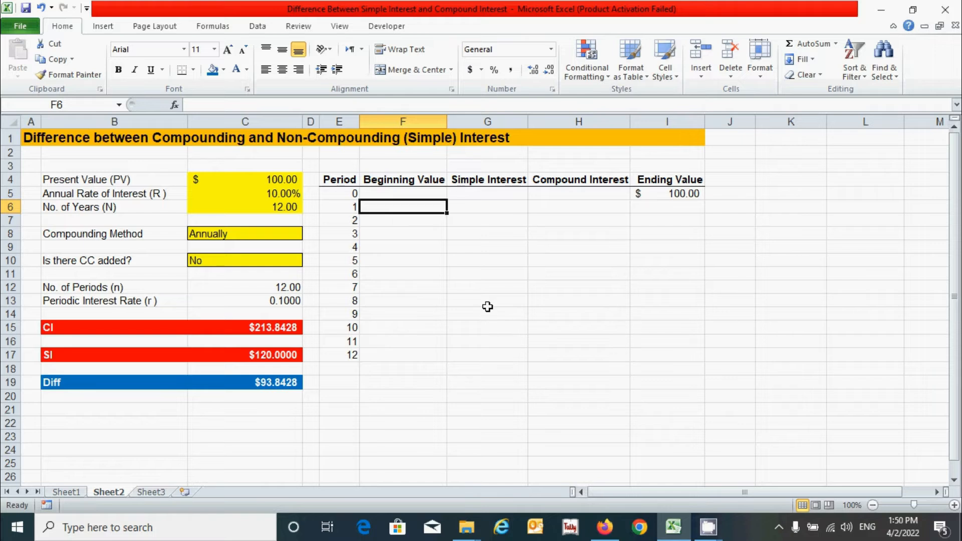
Start an IF formula in the Beginning Value cell F6 with an OR test whose first condition is E6=0
text(=)
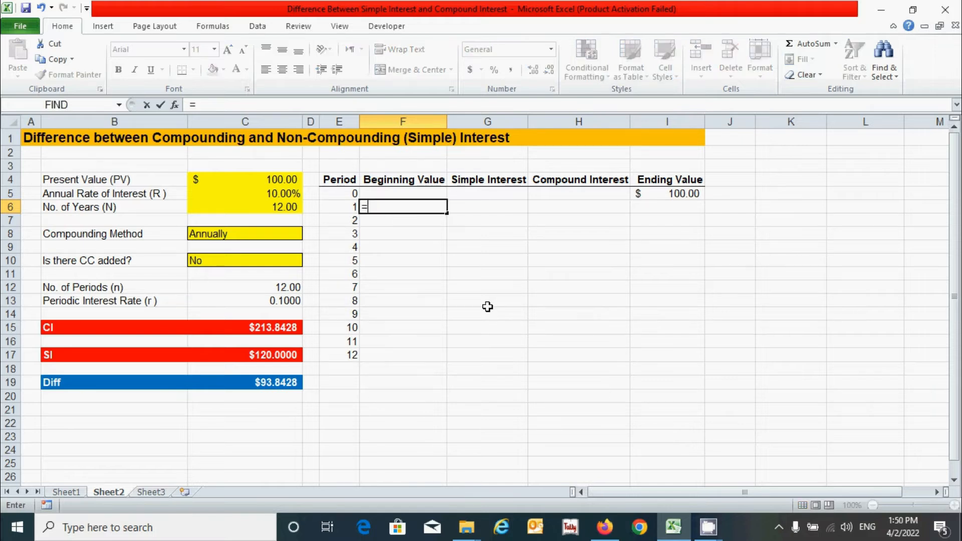
text(IF()
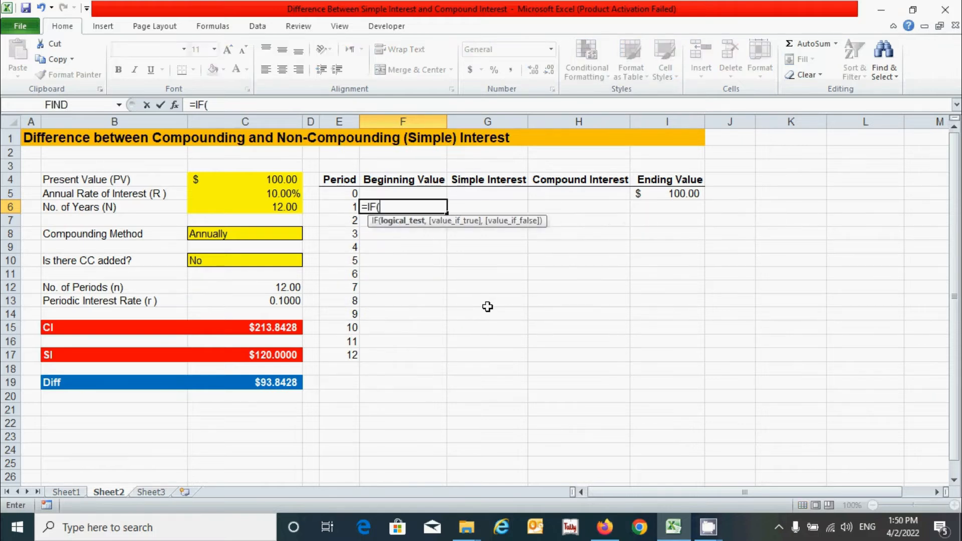
text(or)
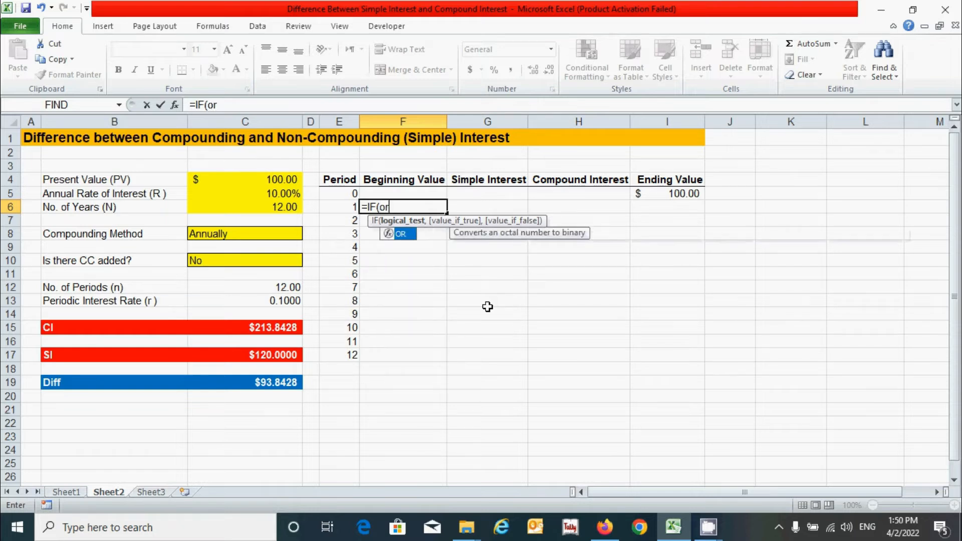
key(Tab)
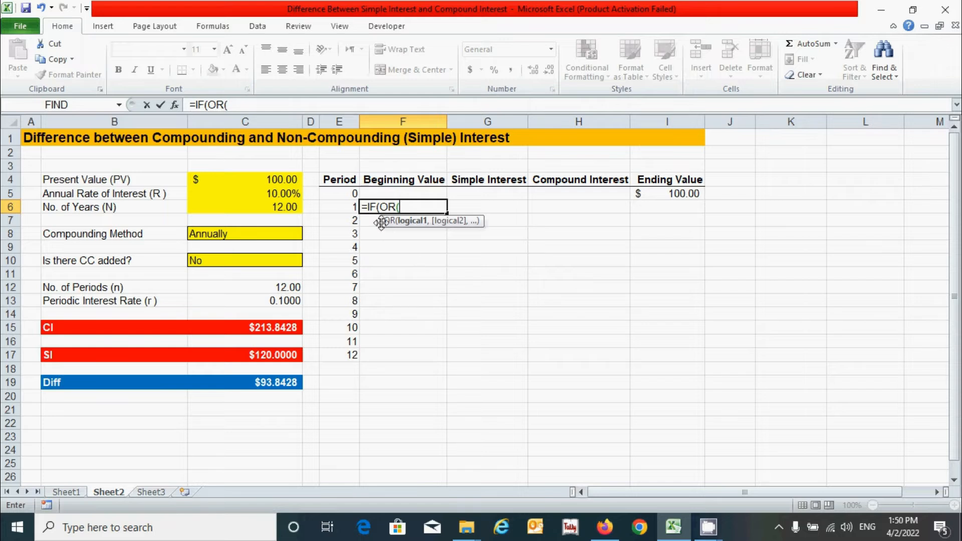
click(349, 206)
text(=0)
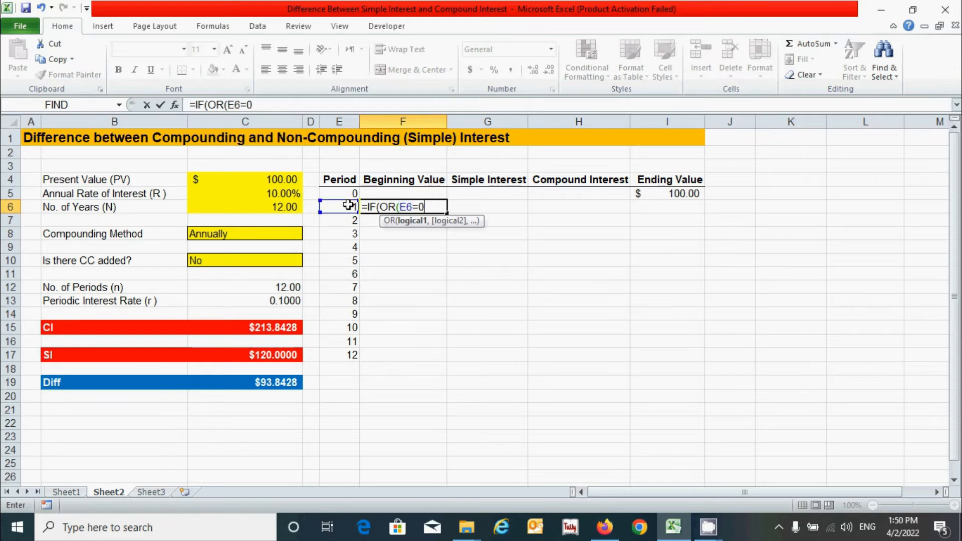
Add E6>$C$12 as the second OR condition in the F6 formula and close the OR function
text(,)
click(348, 207)
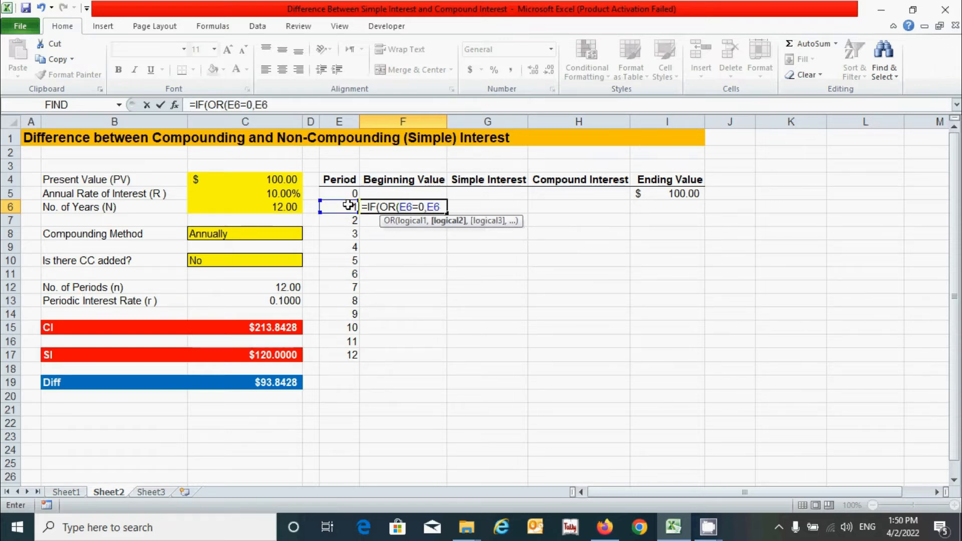
text(>)
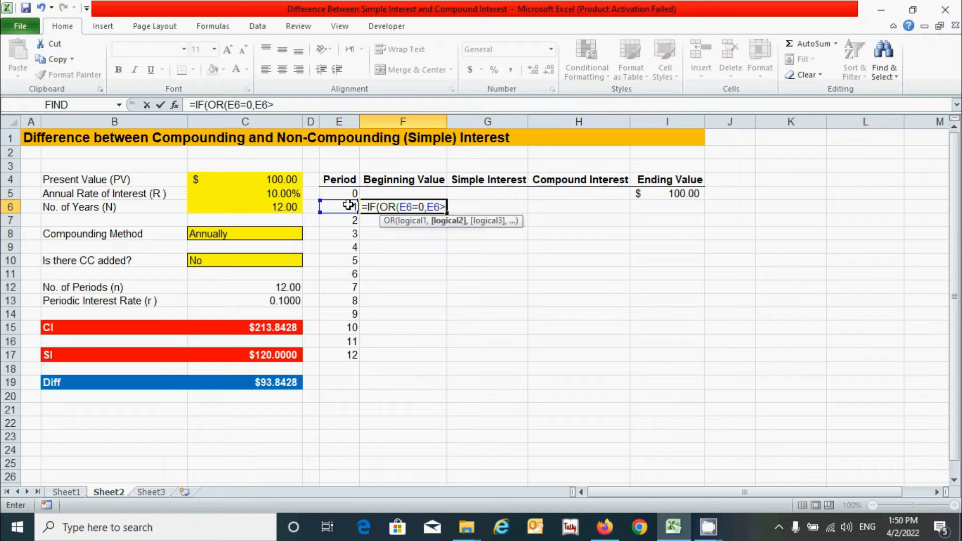
click(288, 287)
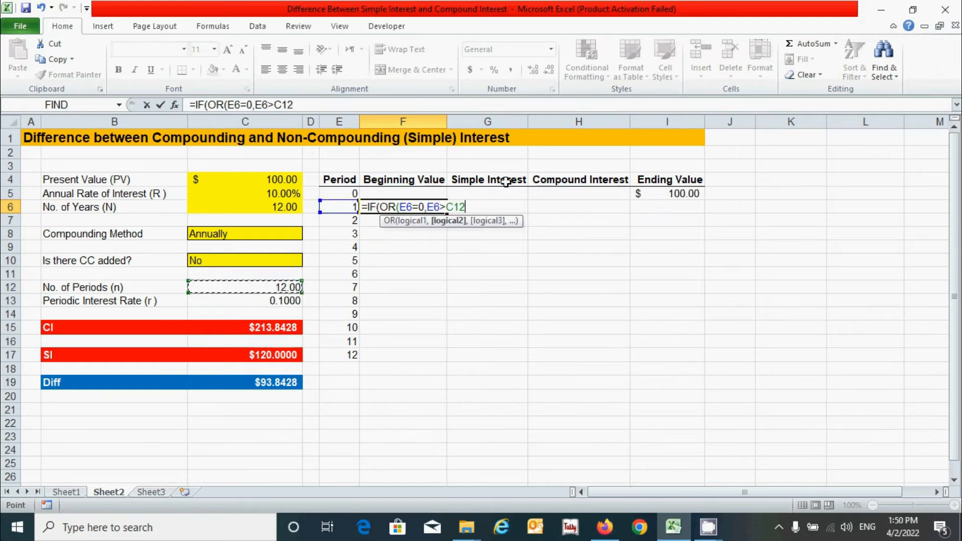
key(F4)
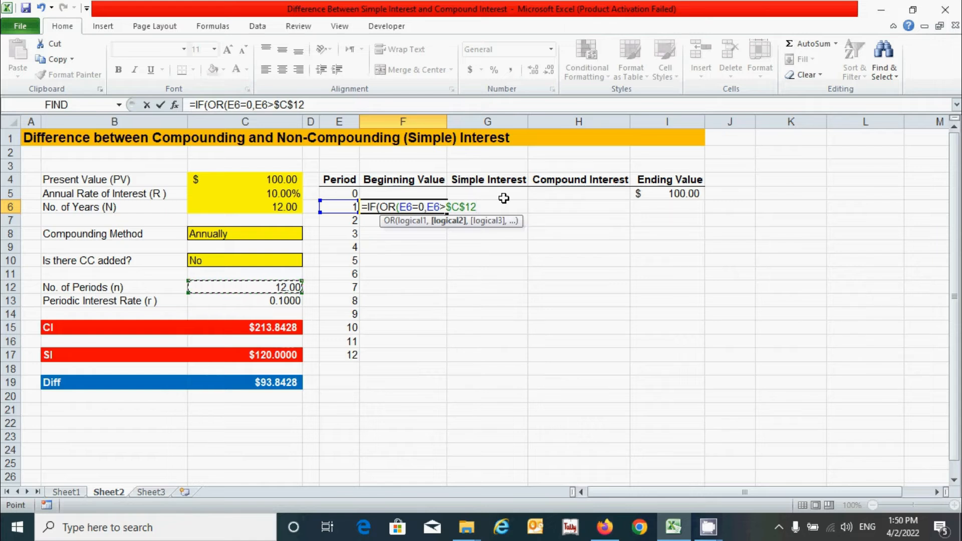
text())
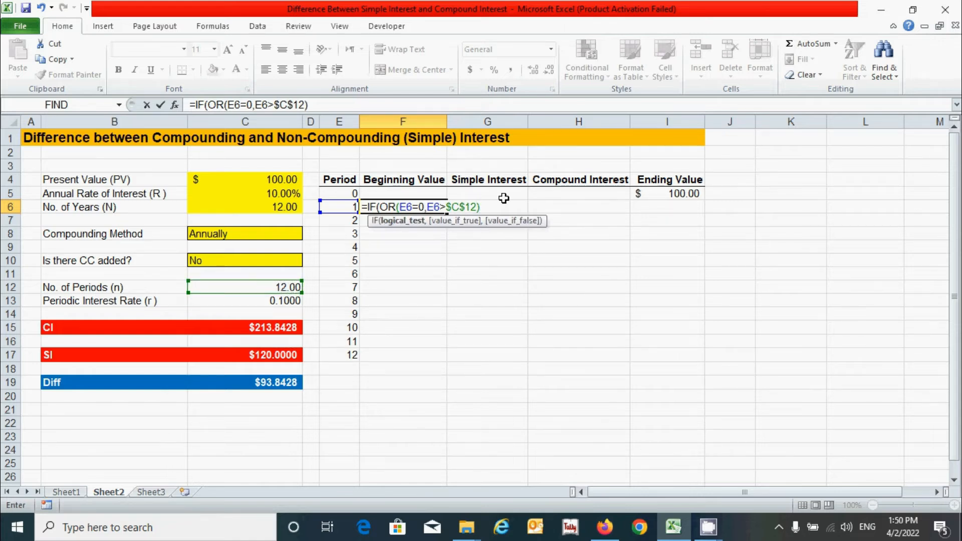
Add "" as the value-if-true and I5 as the value-if-false in the F6 formula, and close the IF function
text(,"",)
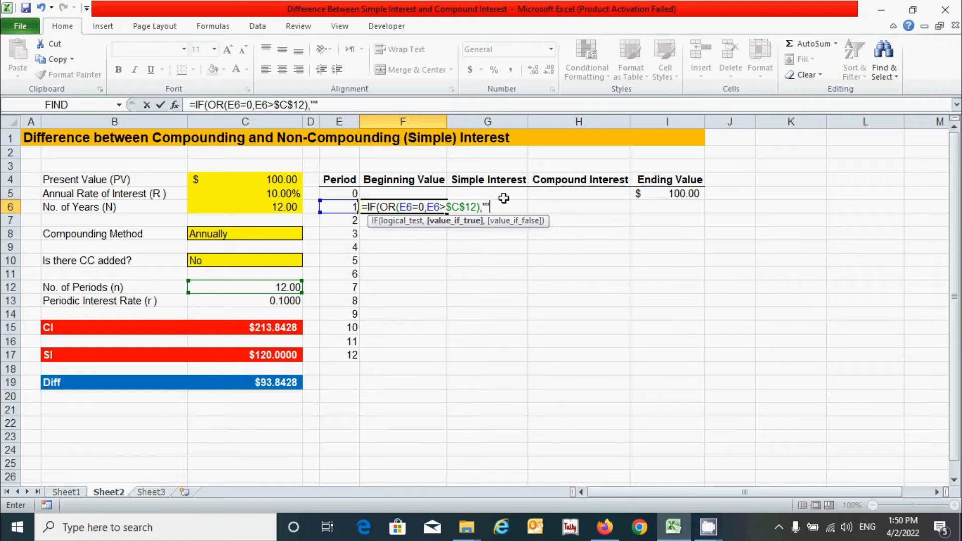
click(654, 194)
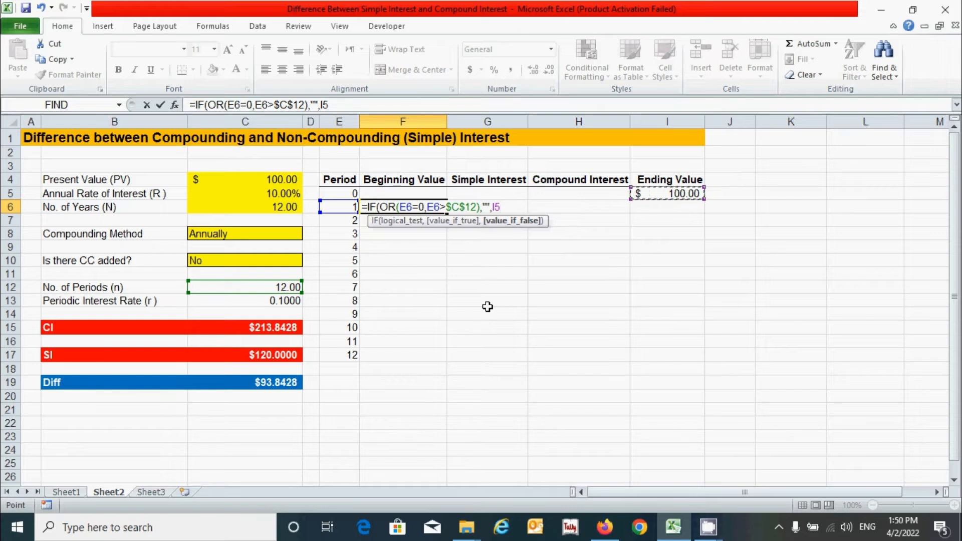
text())
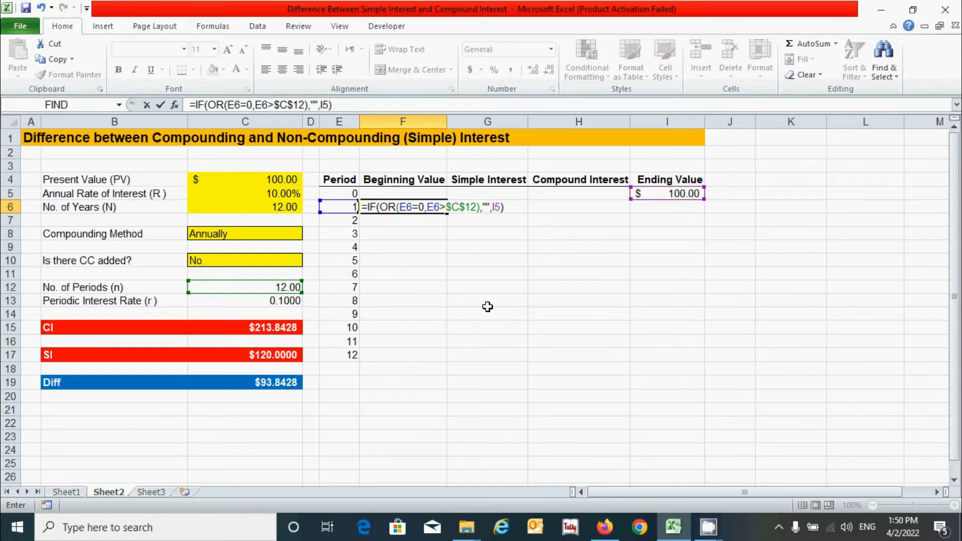
Lock the column of both E6 references and of I5 in the F6 formula, giving $E6 and $I5, and enter it
click(408, 207)
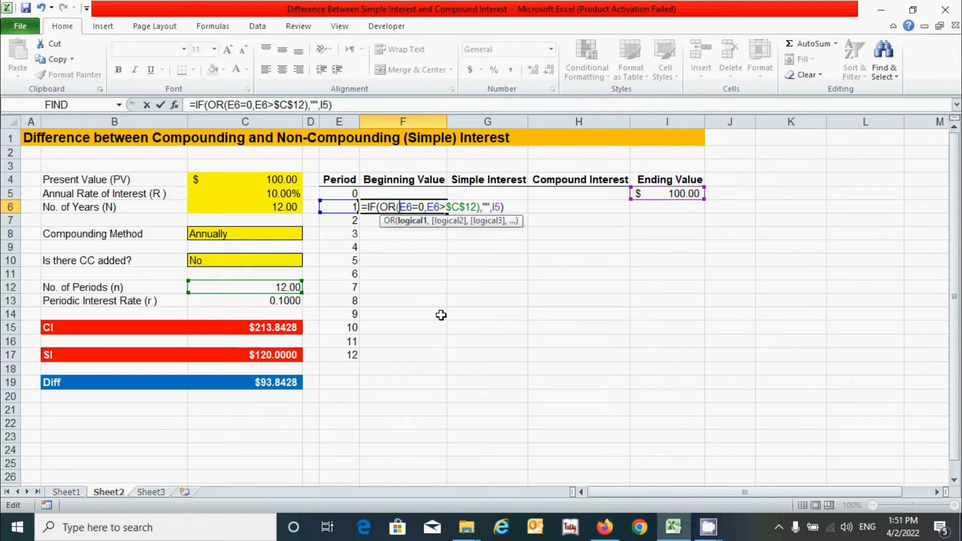
text($)
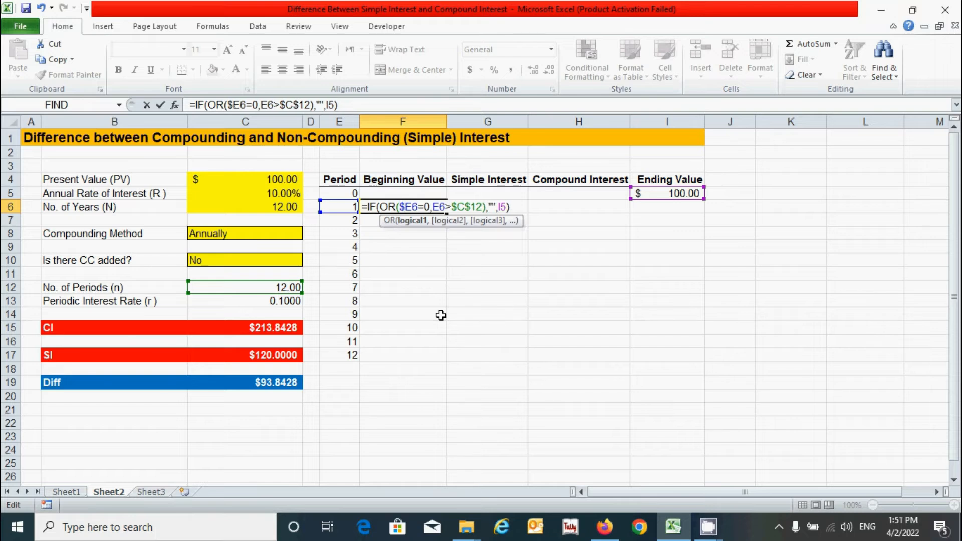
click(433, 207)
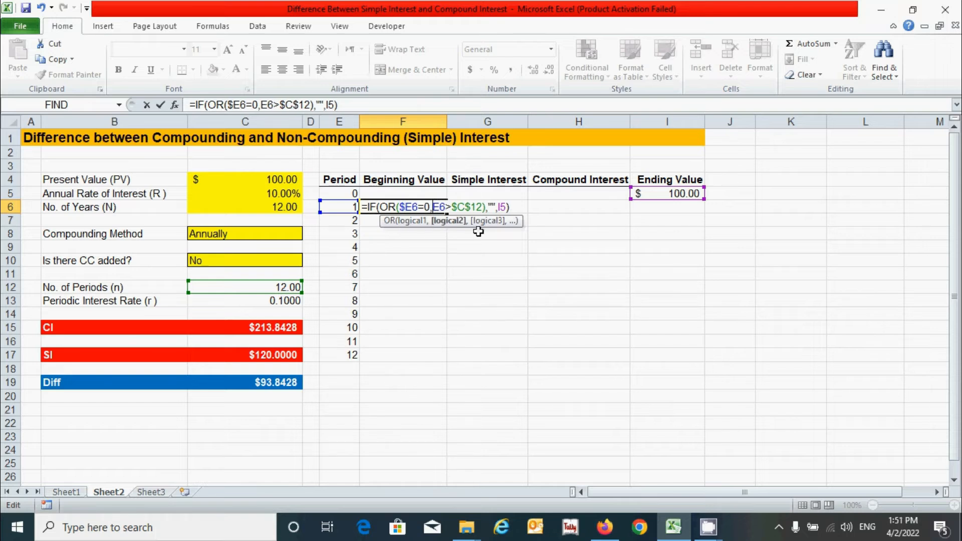
text($)
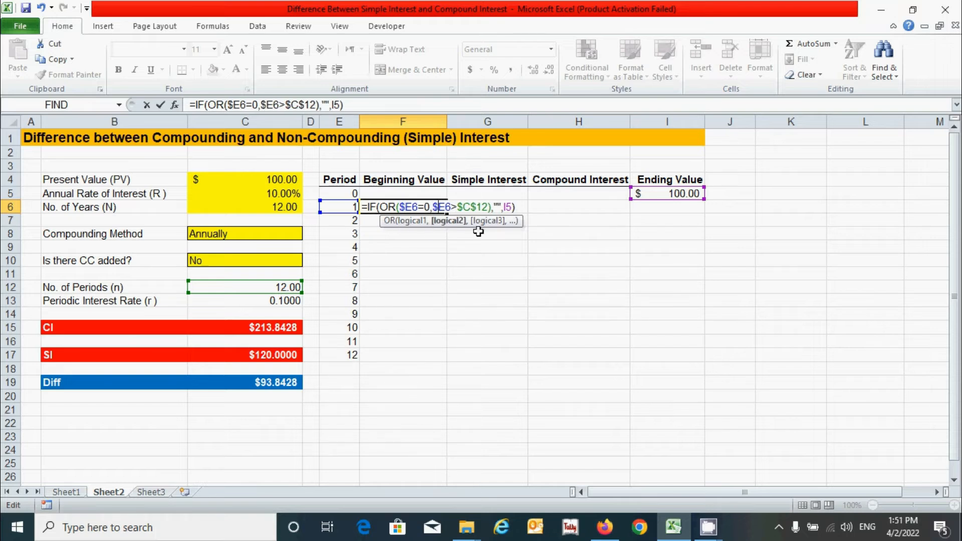
click(504, 206)
text($)
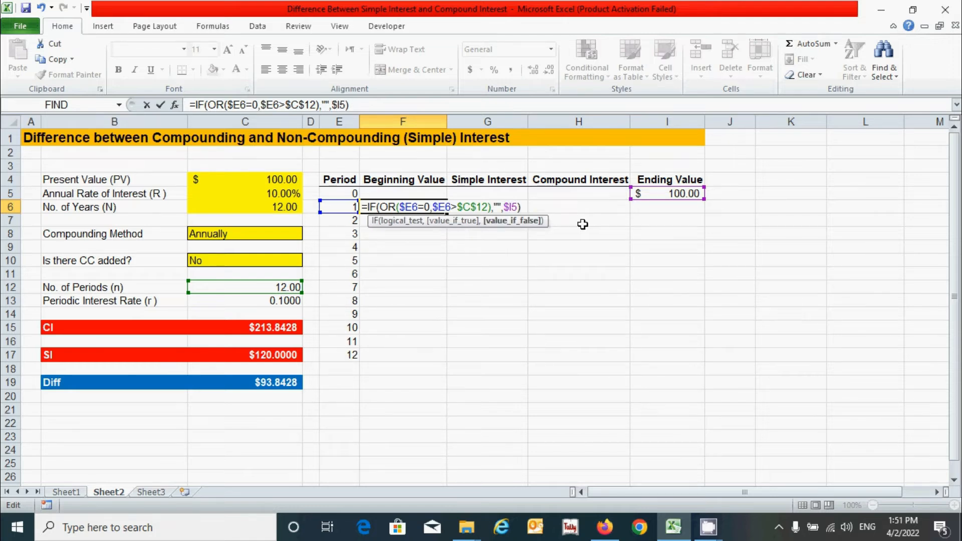
key(Return)
Copy the Beginning Value formula from F6 down through row 17
click(434, 207)
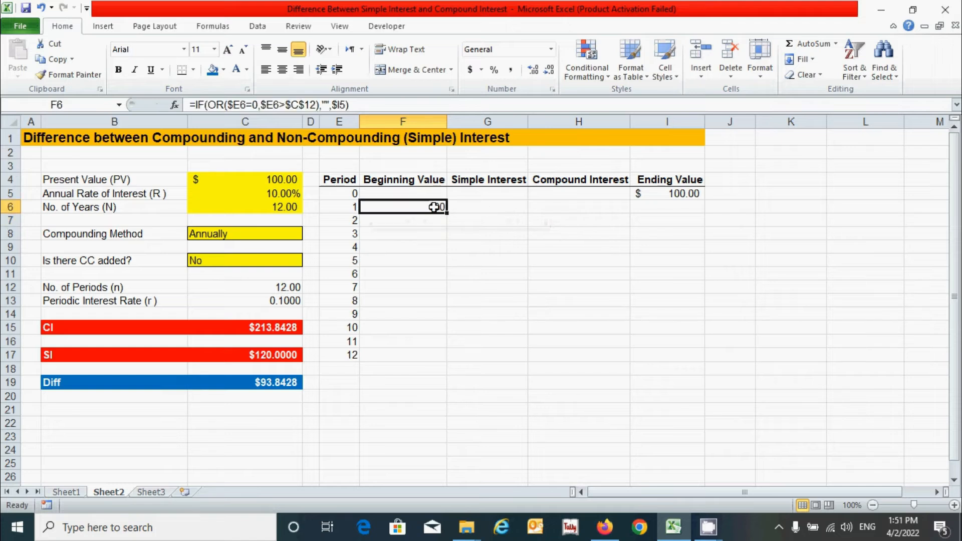
drag(450, 214, 420, 357)
click(483, 207)
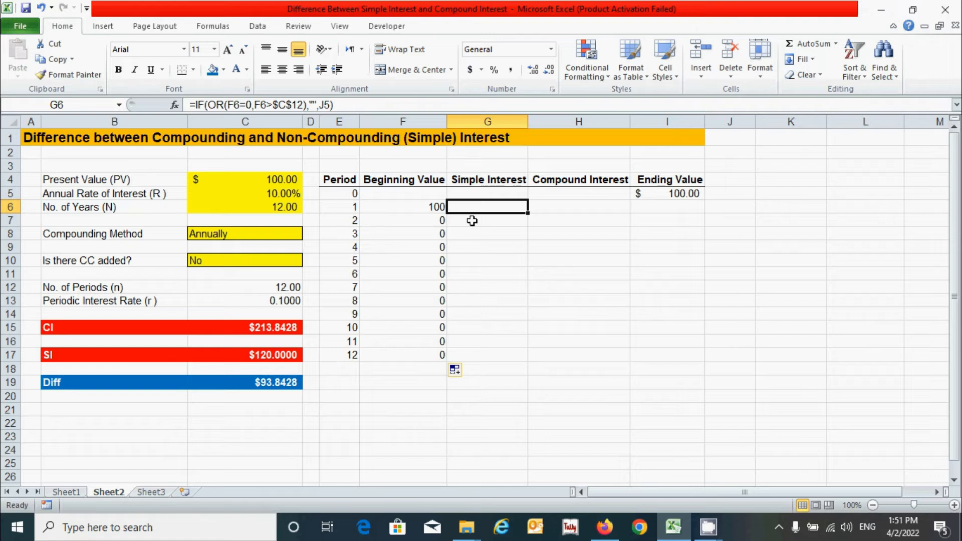
Copy the Beginning Value formula in F6 into the Simple Interest cell G6
click(432, 206)
key(ctrl+c)
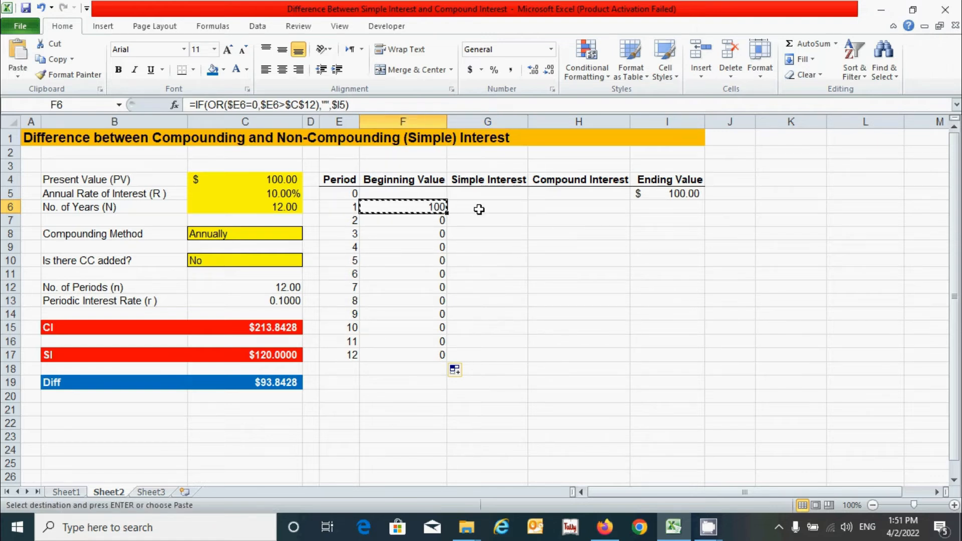
click(482, 208)
key(ctrl+v)
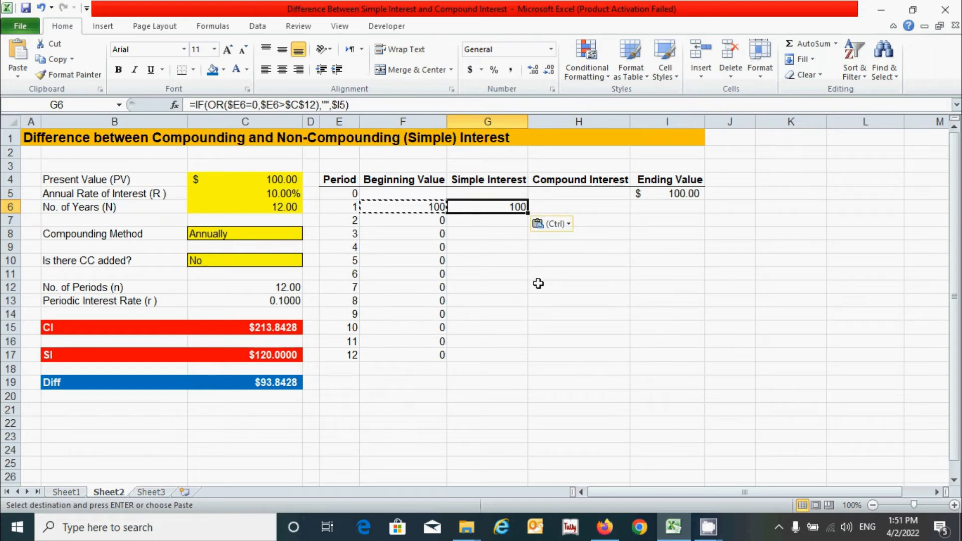
key(Escape)
Replace the value-if-false $I5 in the G6 formula with $C$17/$C$12, the total simple interest divided by the number of periods
double_click(500, 207)
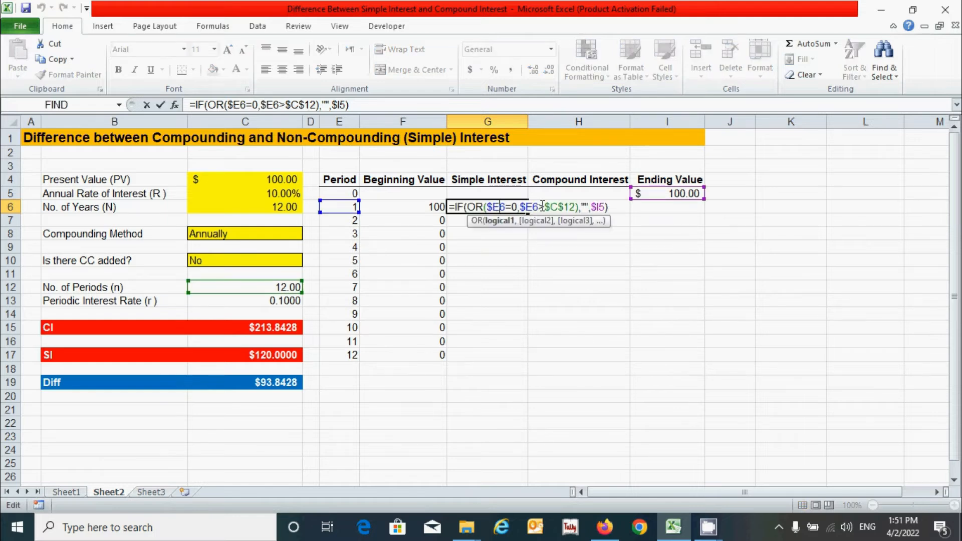
click(605, 206)
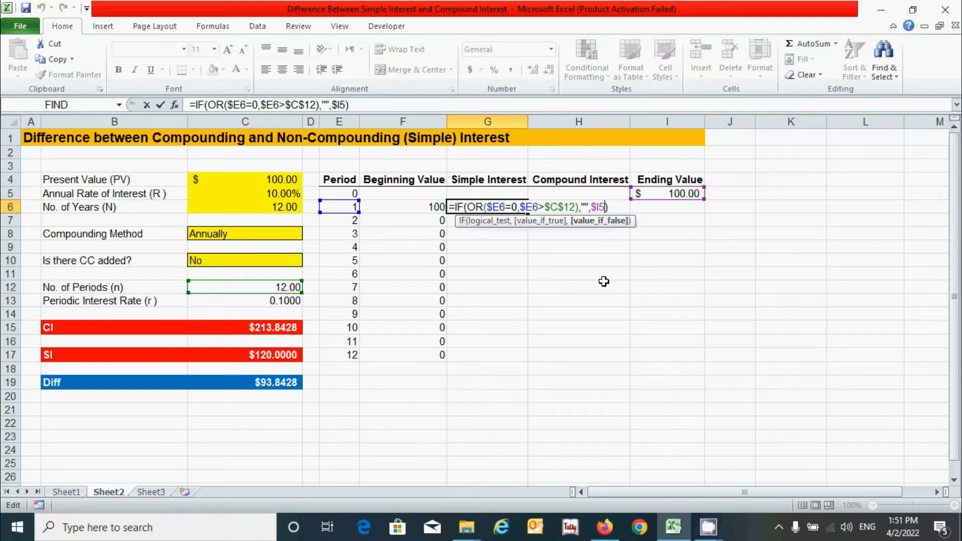
key(BackSpace)
key(BackSpace)
key(BackSpace)
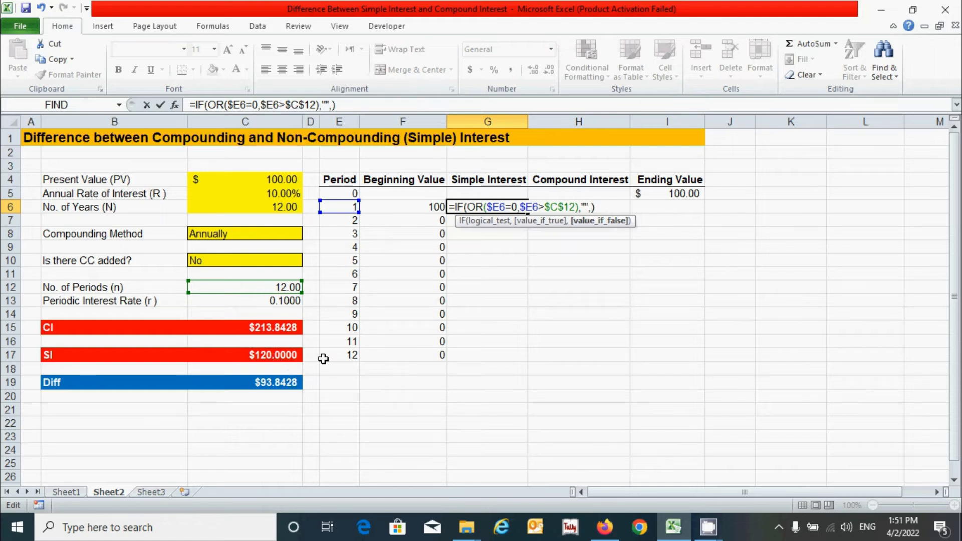
click(271, 352)
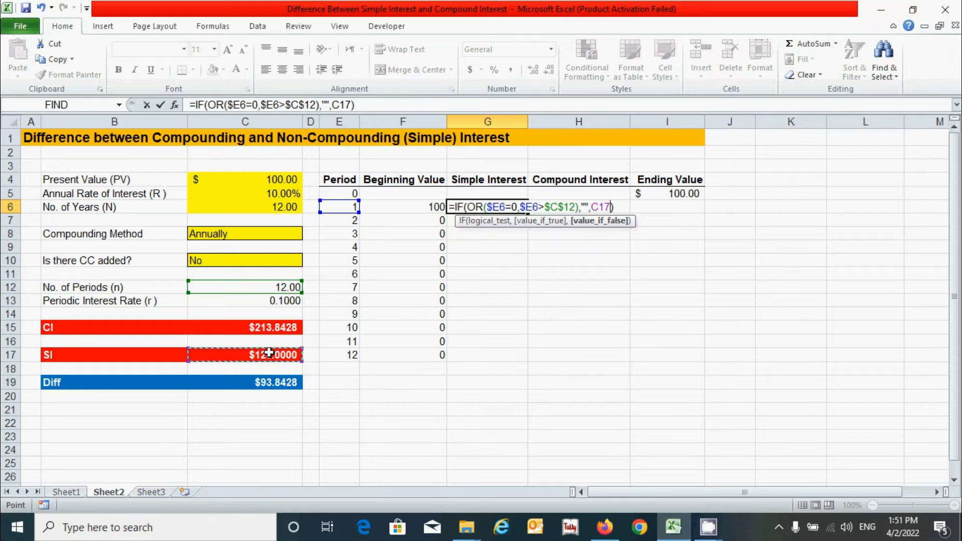
key(F4)
text(/)
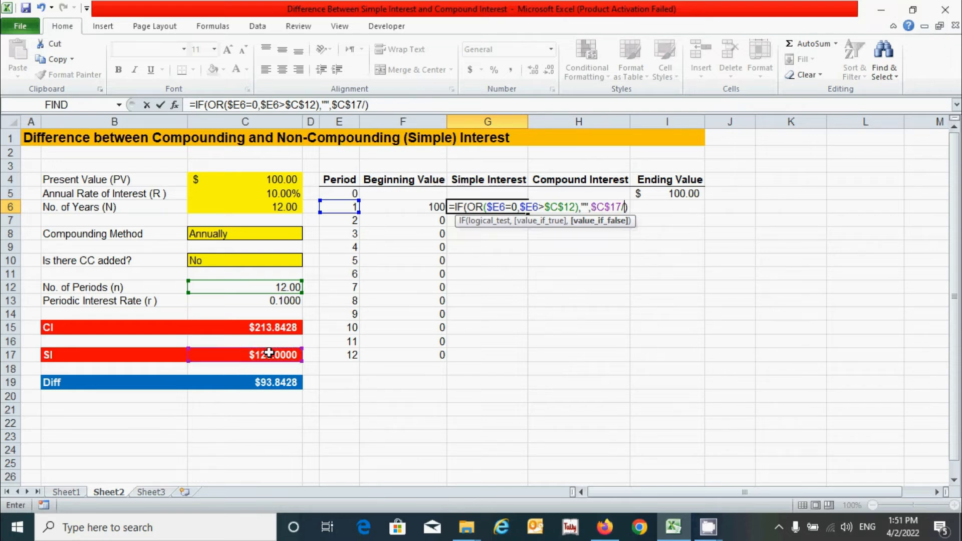
click(251, 287)
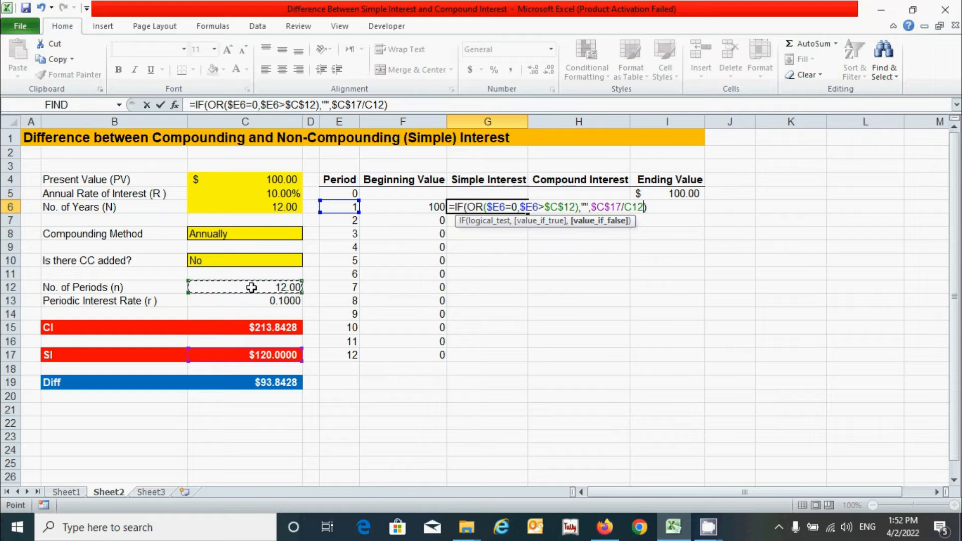
key(F4)
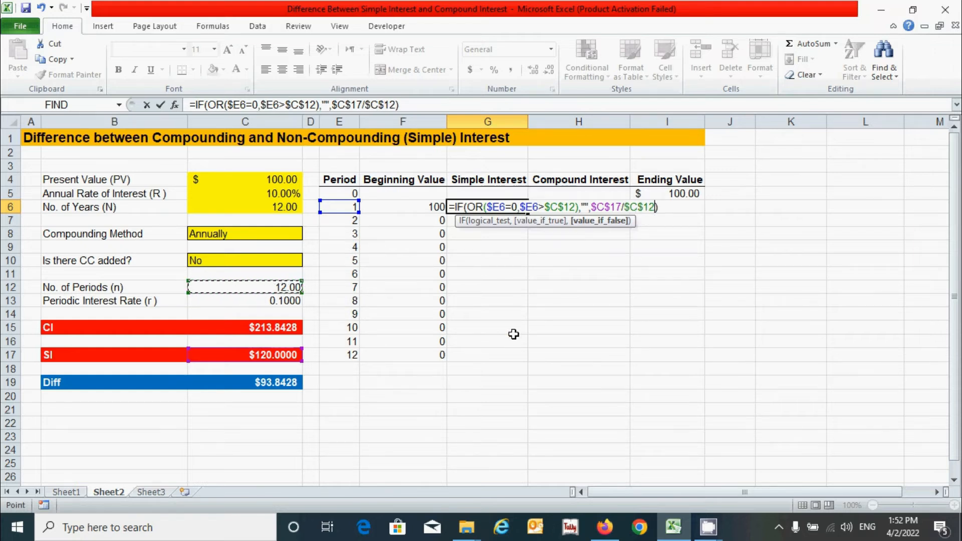
key(Return)
Copy the Simple Interest formula from G6 down through row 17
click(498, 208)
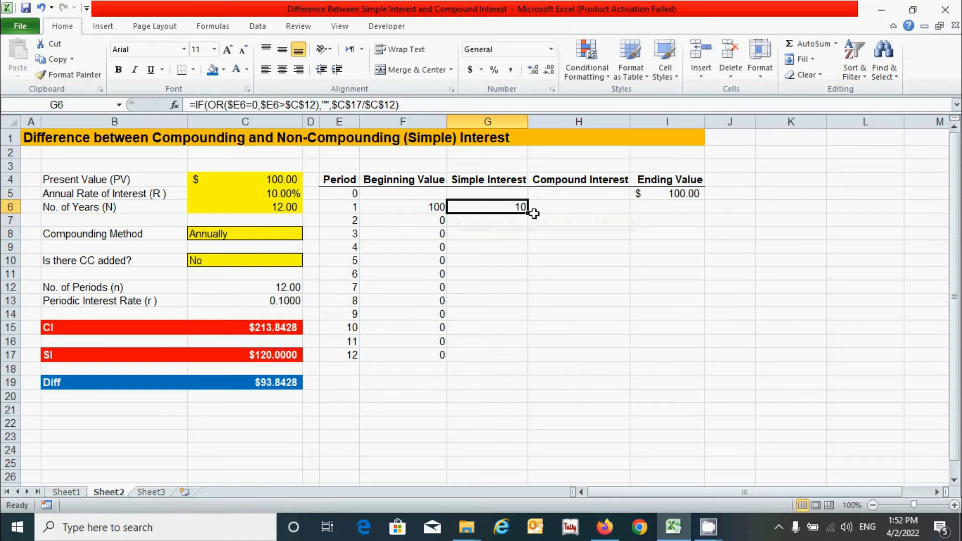
drag(527, 213, 526, 360)
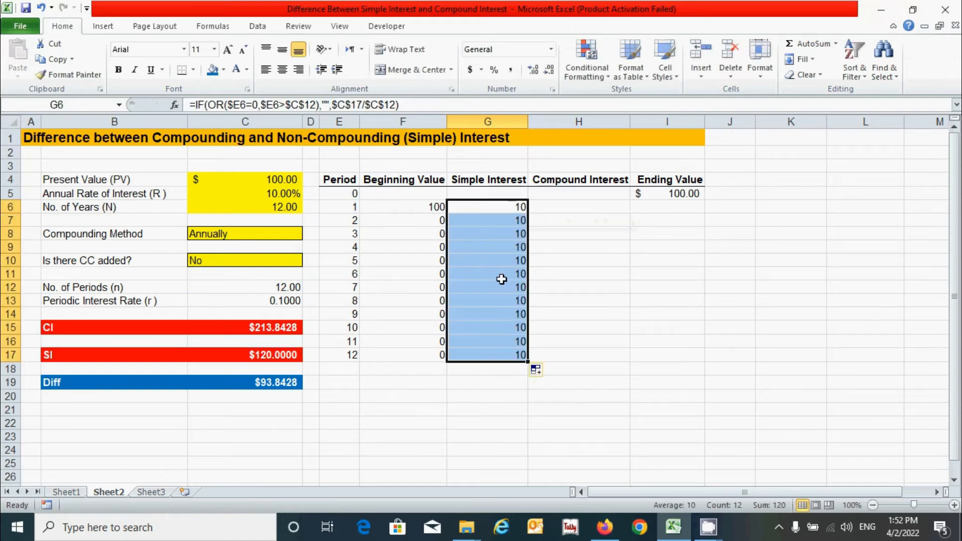
click(540, 258)
Start an IF formula in the Compound Interest cell H6 with an OR test whose first condition is E6=0
click(554, 208)
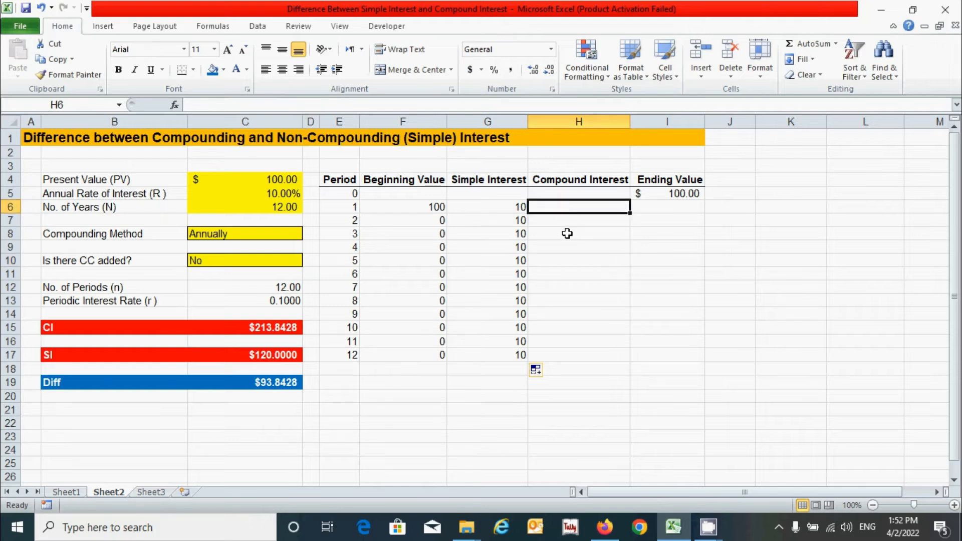
click(507, 205)
click(602, 206)
text(=)
text(IF()
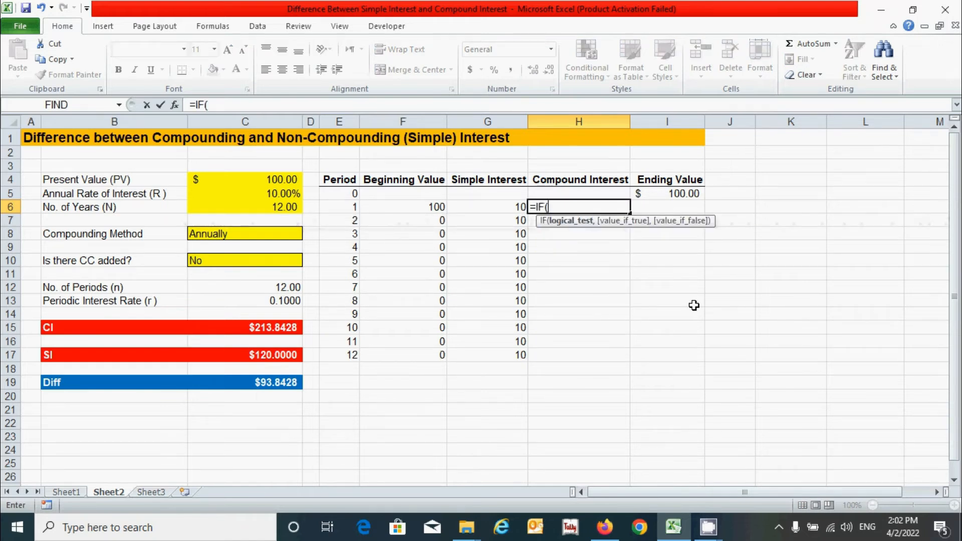
text(or)
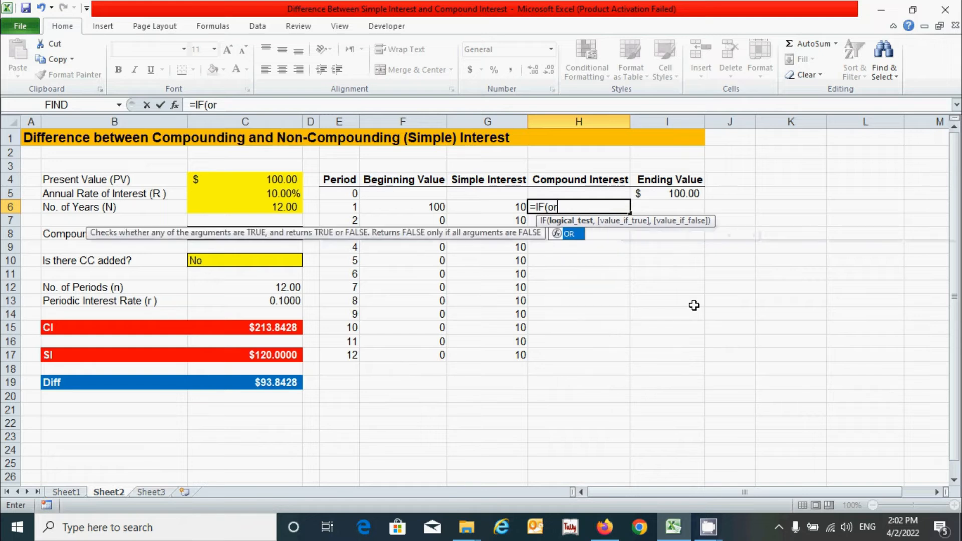
key(Tab)
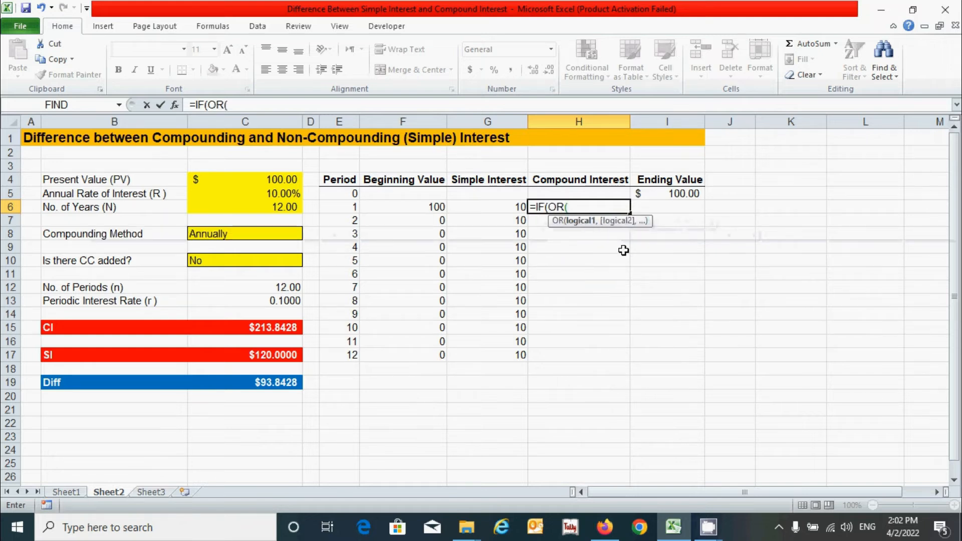
click(348, 207)
text(=0,)
Add E6>$C$12 as the second OR condition in the H6 formula and close the OR function
click(349, 207)
text(>)
click(291, 286)
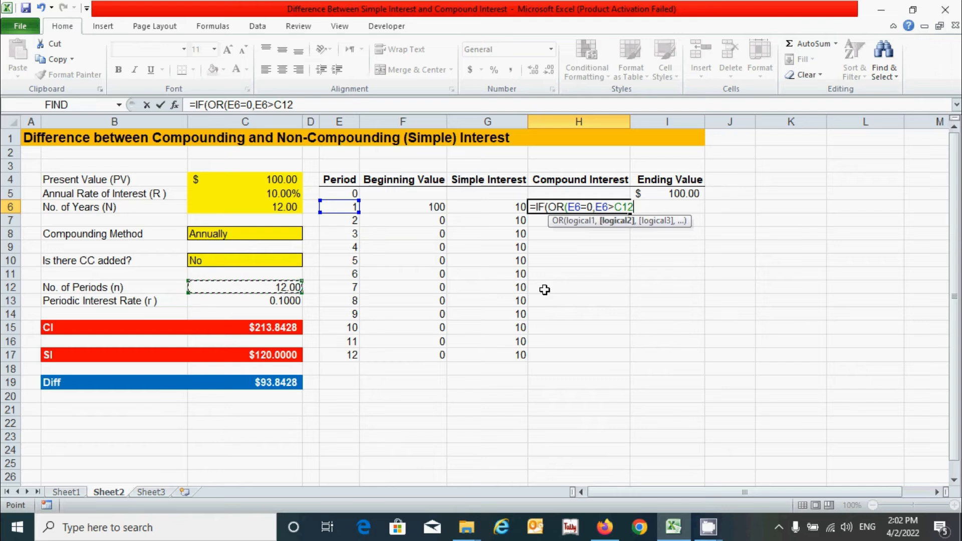
key(F4)
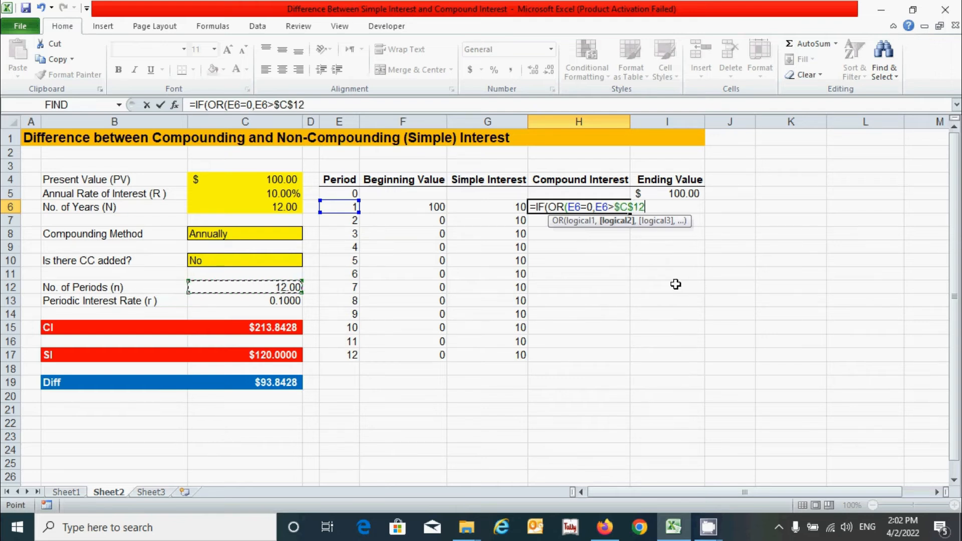
text())
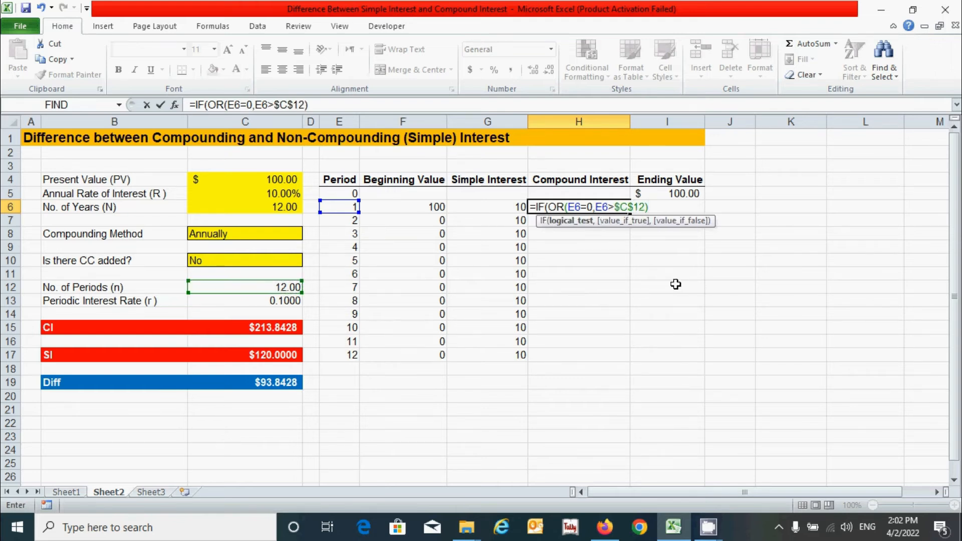
Lock the column of both E6 references in the H6 formula, changing them to $E6
click(570, 207)
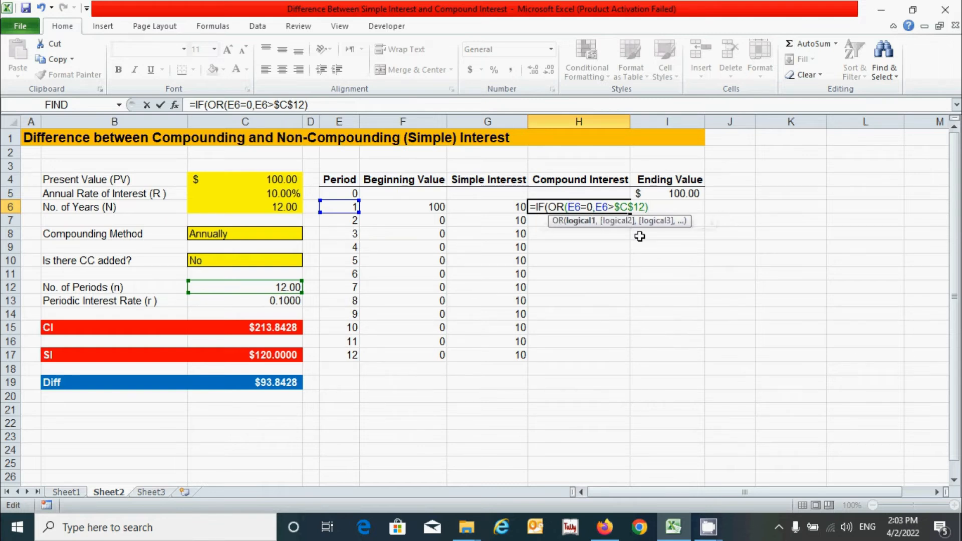
text($)
click(602, 207)
text($)
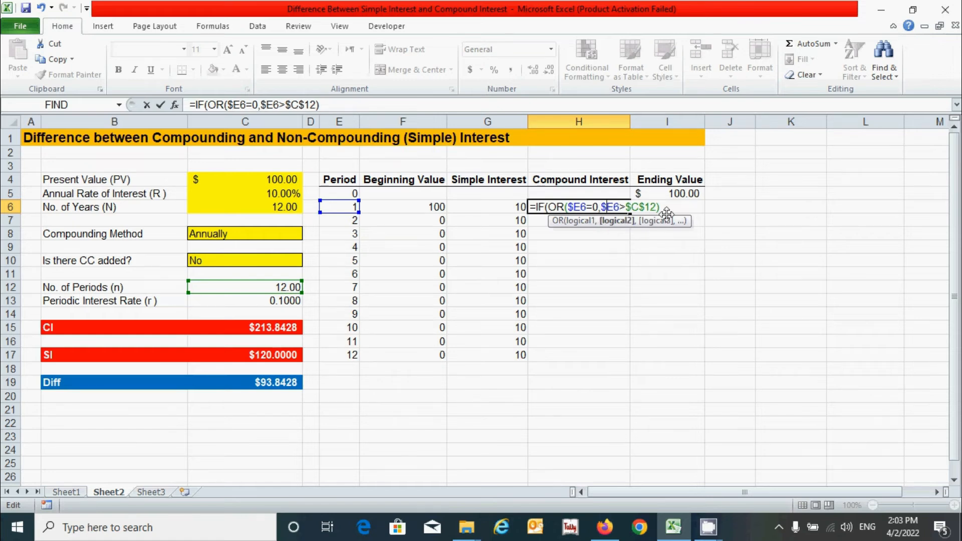
Add "" as the value-if-true in H6 and nest a second IF as value-if-false, testing $C$10="Yes"
click(669, 211)
text(,"",)
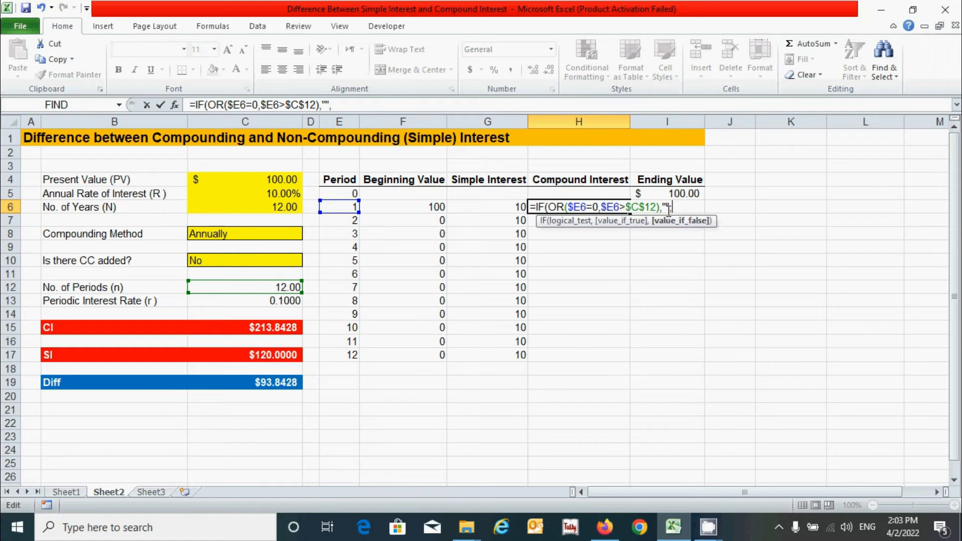
text(if)
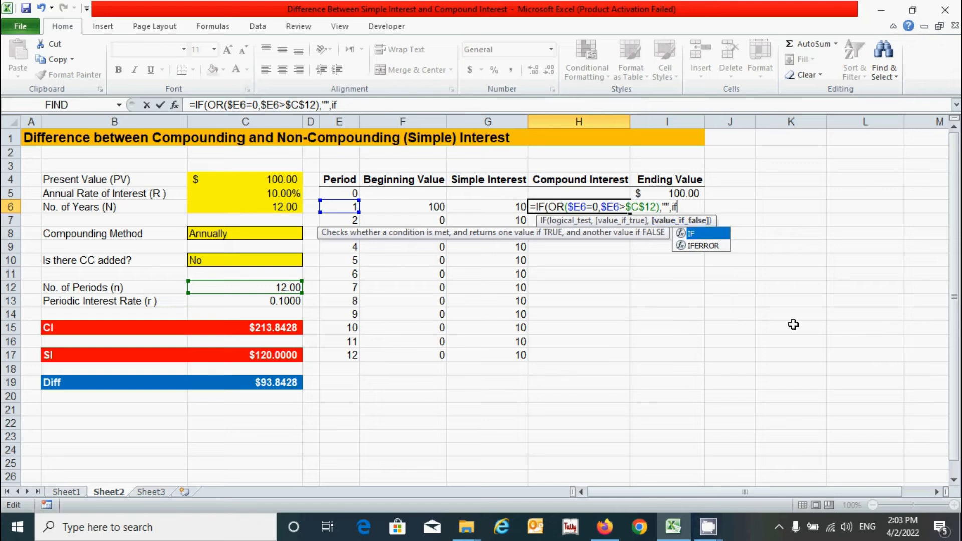
key(Tab)
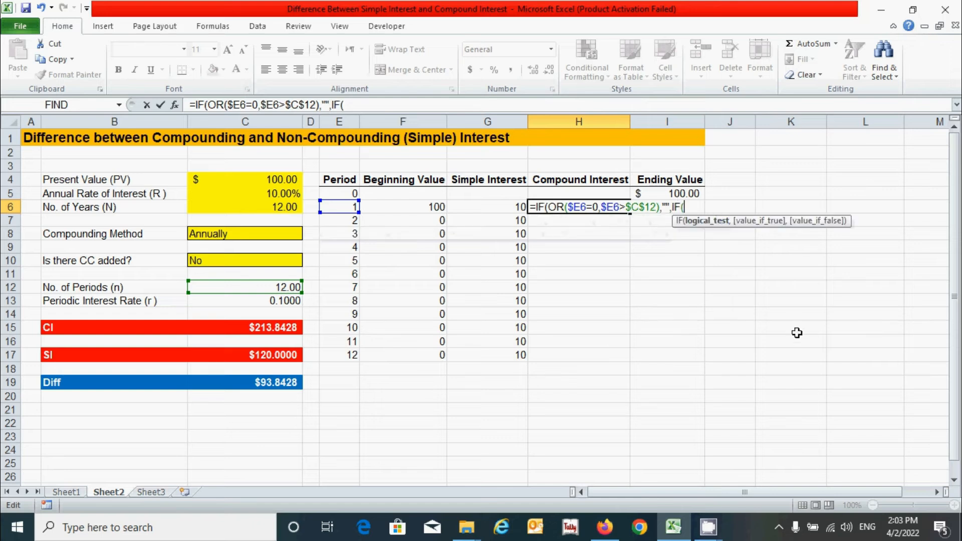
click(251, 258)
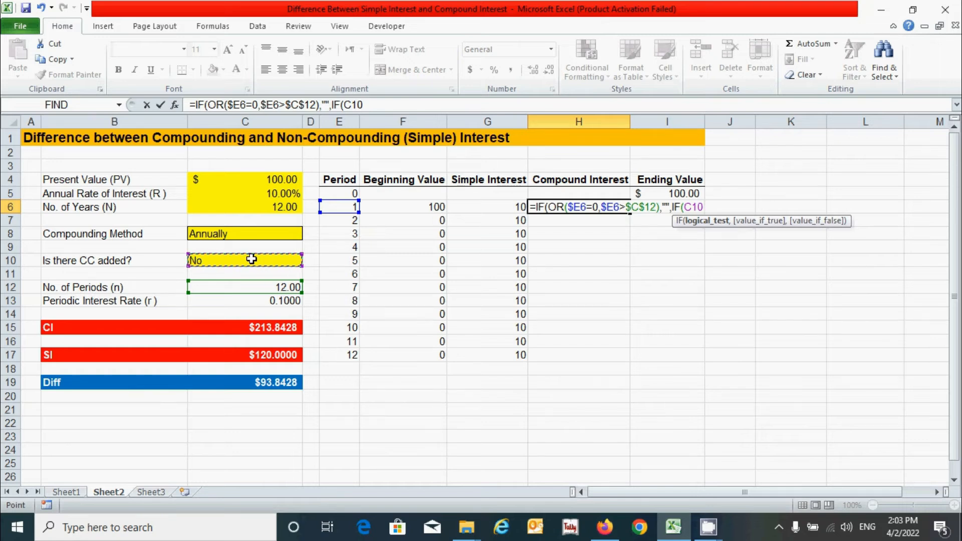
key(F4)
text(="Yes",)
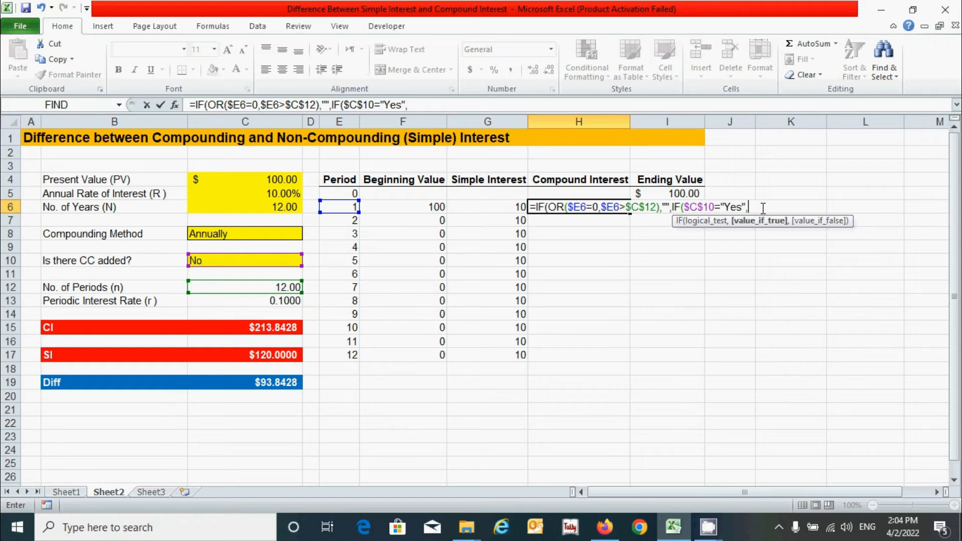
Add F6*EXP($C$13)-F6 as the value-if-true of the nested IF in the H6 formula
click(419, 204)
text(*)
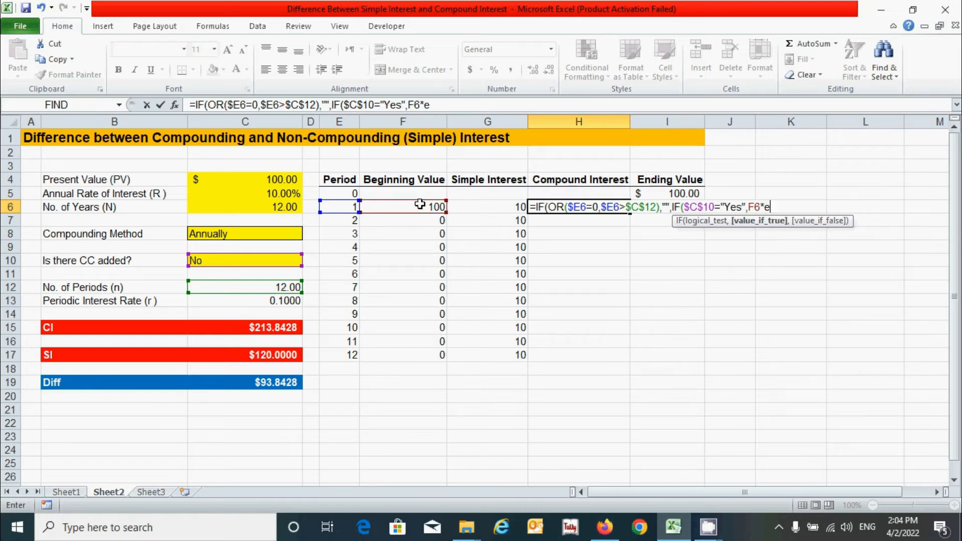
text(exp)
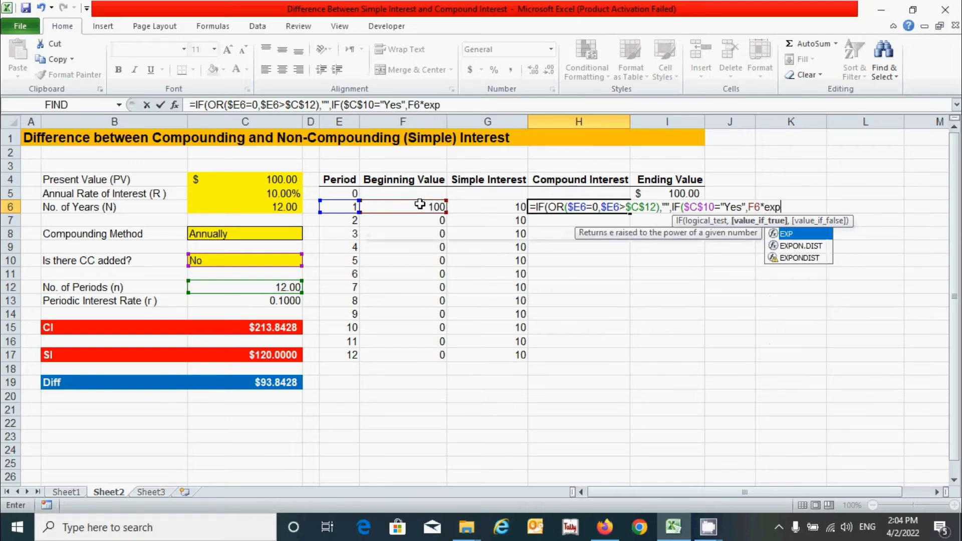
key(Tab)
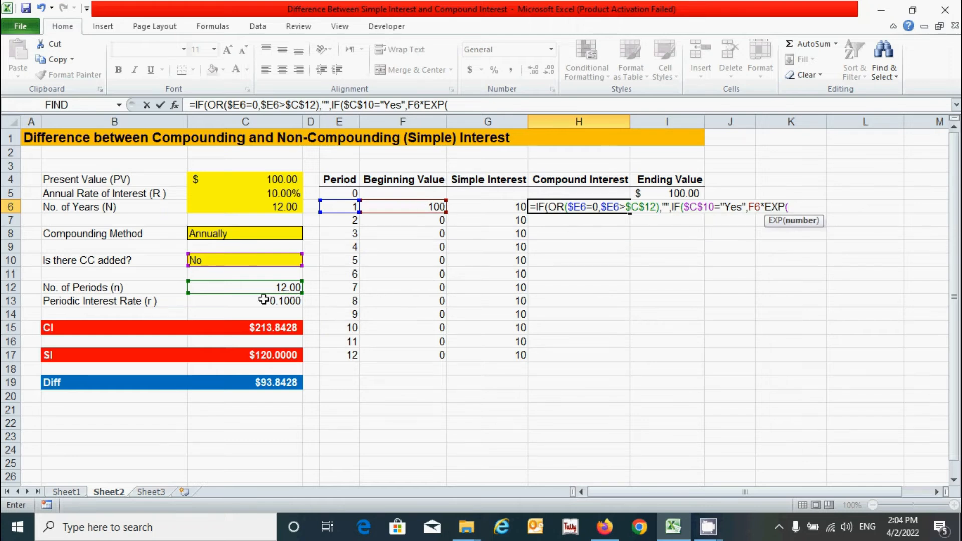
click(264, 300)
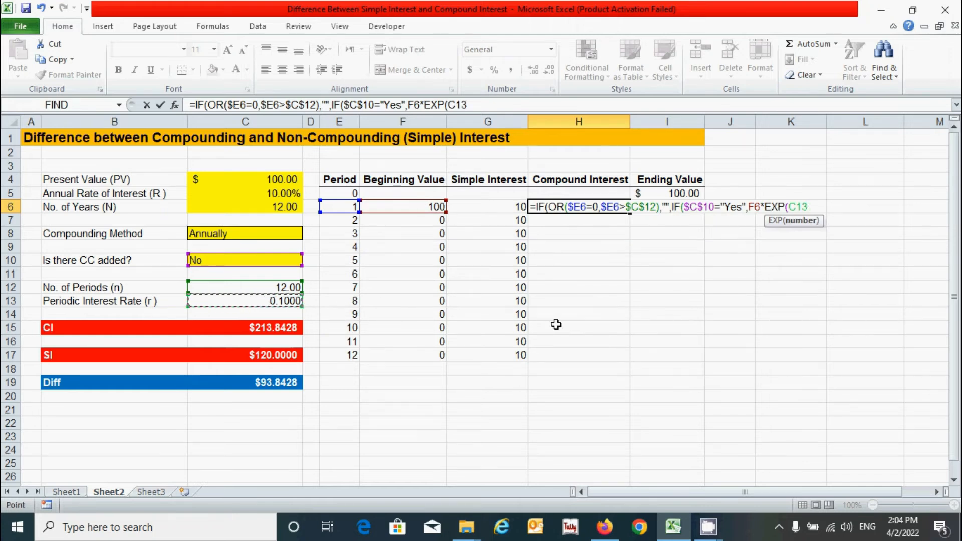
key(F4)
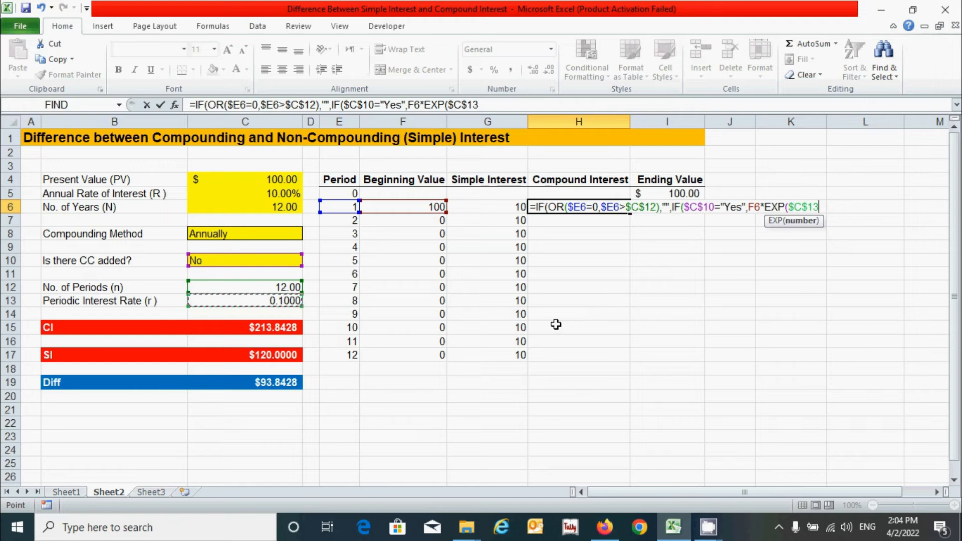
text()-)
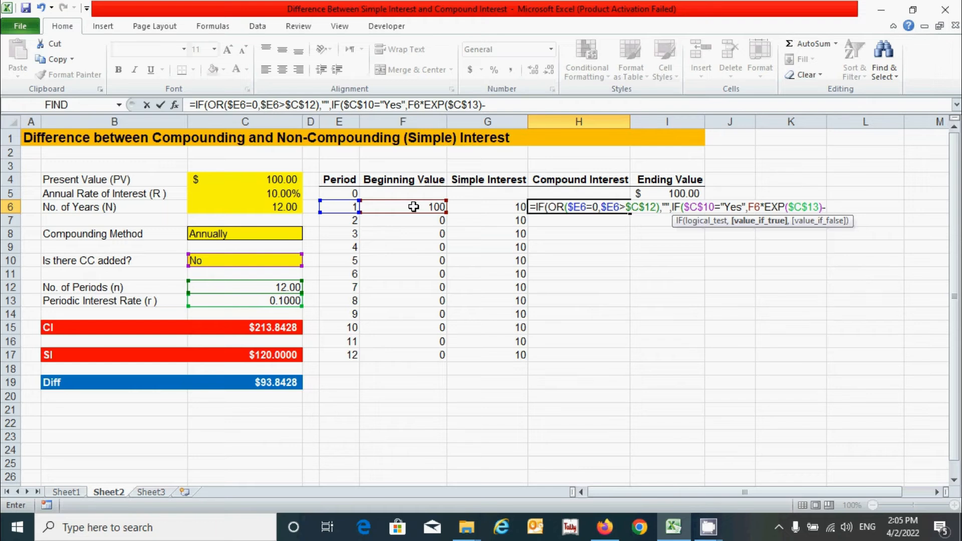
click(414, 206)
text(,)
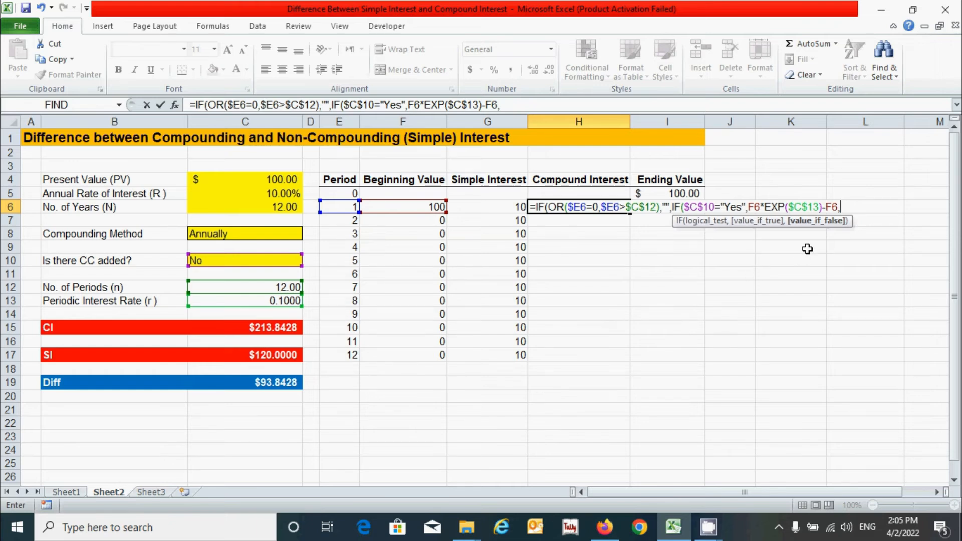
Add F6*$C$13 as the nested IF's value-if-false, close both IF functions and enter the H6 formula
text(F6*)
click(263, 301)
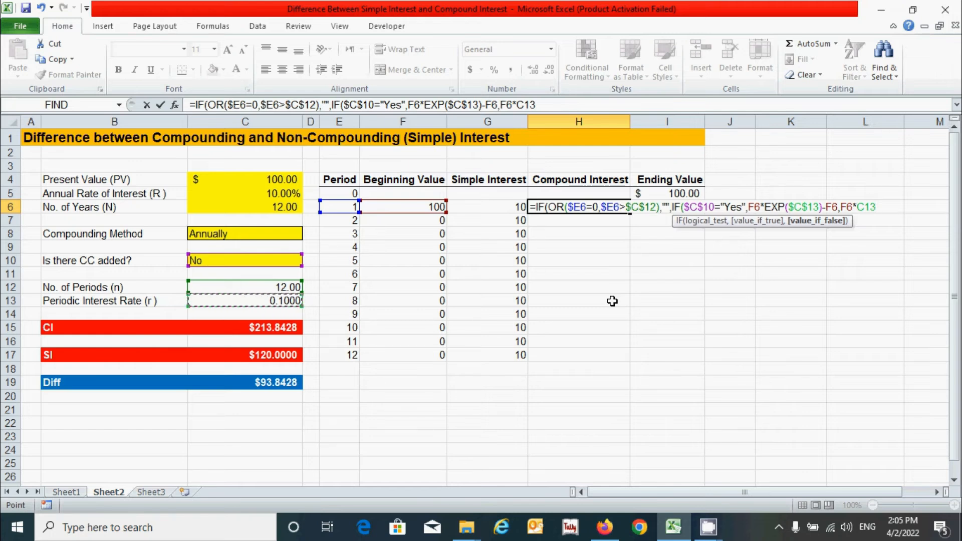
key(F4)
text())
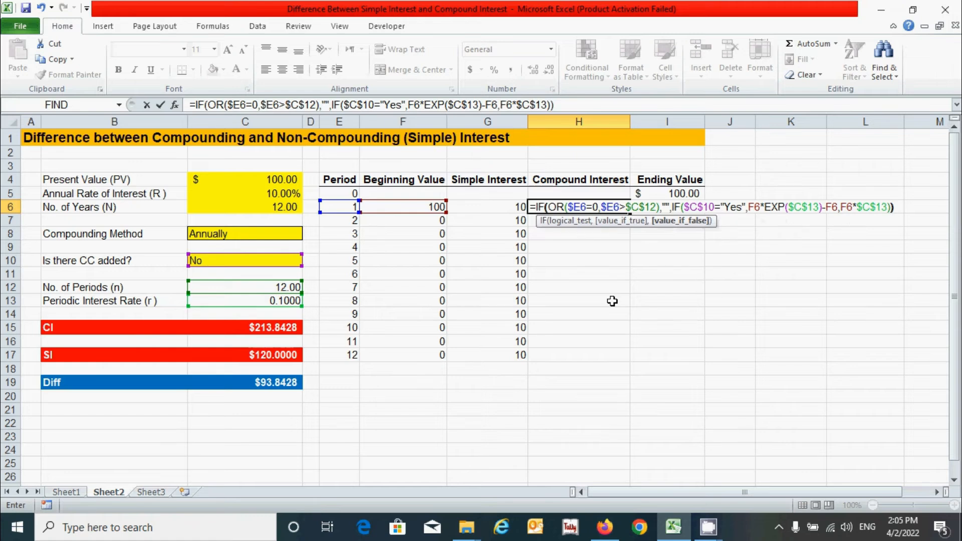
text())
key(Return)
Fill the Compound Interest formula from H6 down to H17
click(618, 206)
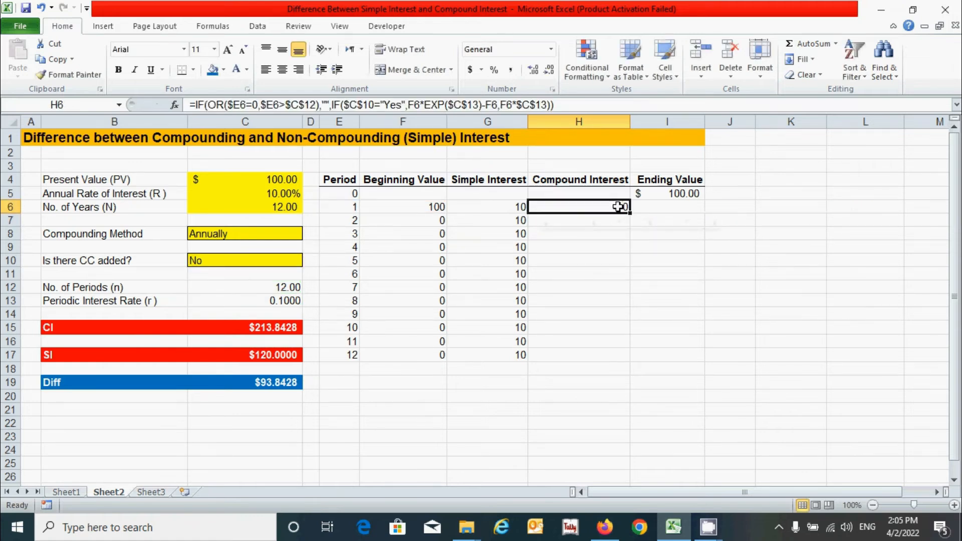
drag(629, 213, 628, 356)
click(606, 395)
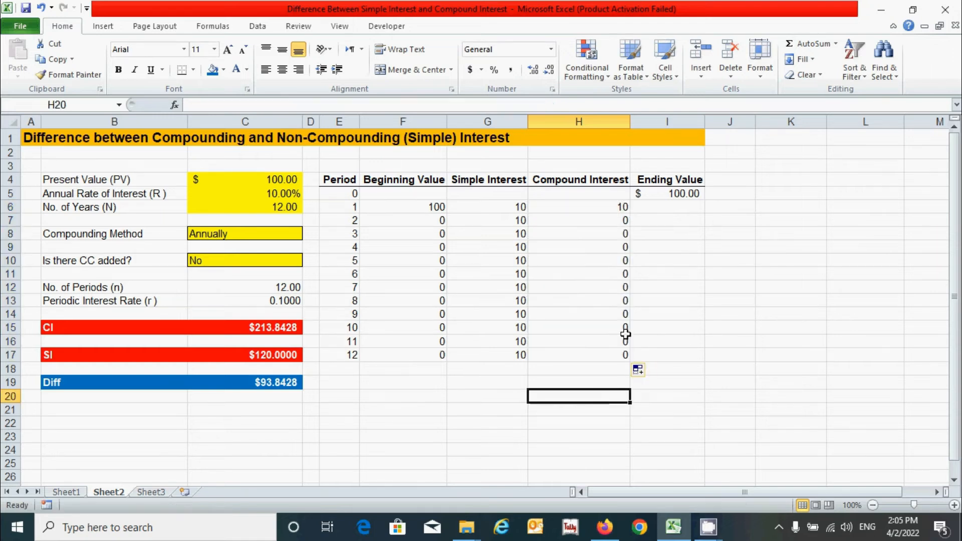
Enter =F6+H6 in the Ending Value cell I6 and fill it down to I17
click(656, 211)
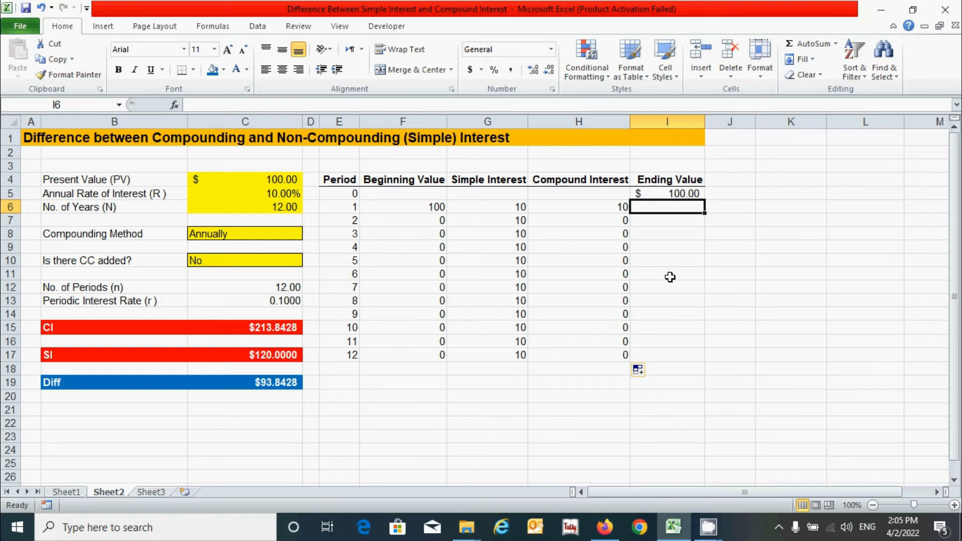
text(=)
click(421, 207)
text(+)
click(600, 207)
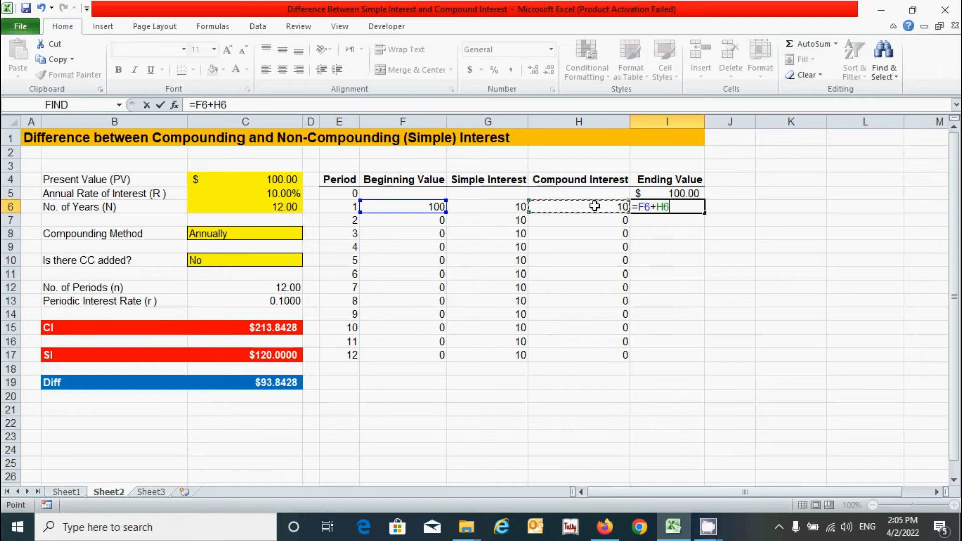
key(ctrl+Return)
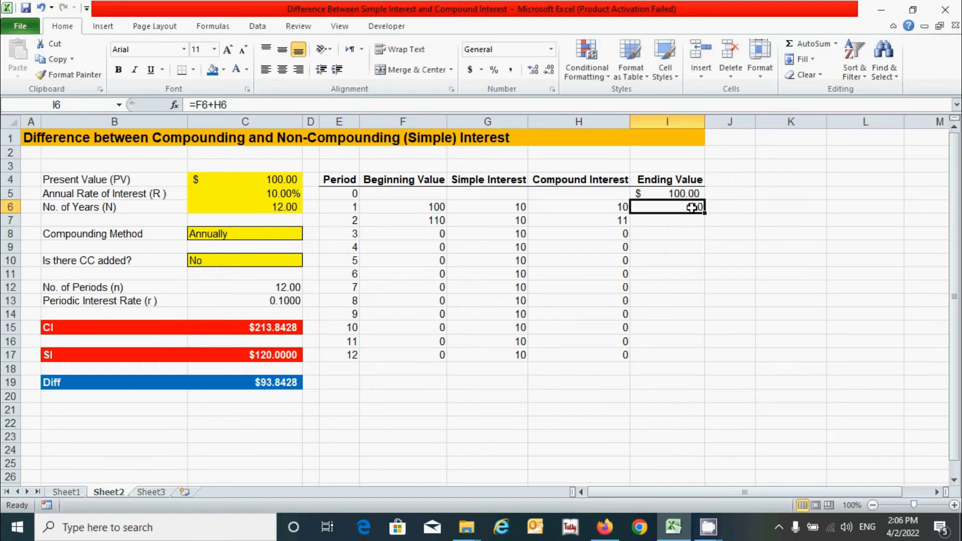
drag(704, 213, 696, 361)
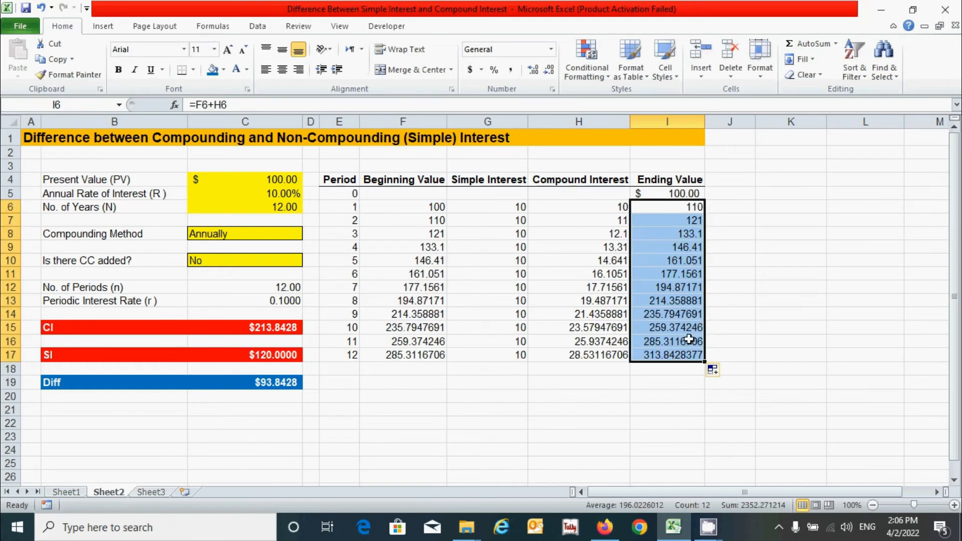
click(671, 287)
Apply the dollar Accounting number format to the schedule values in F6:I17
drag(361, 210, 659, 353)
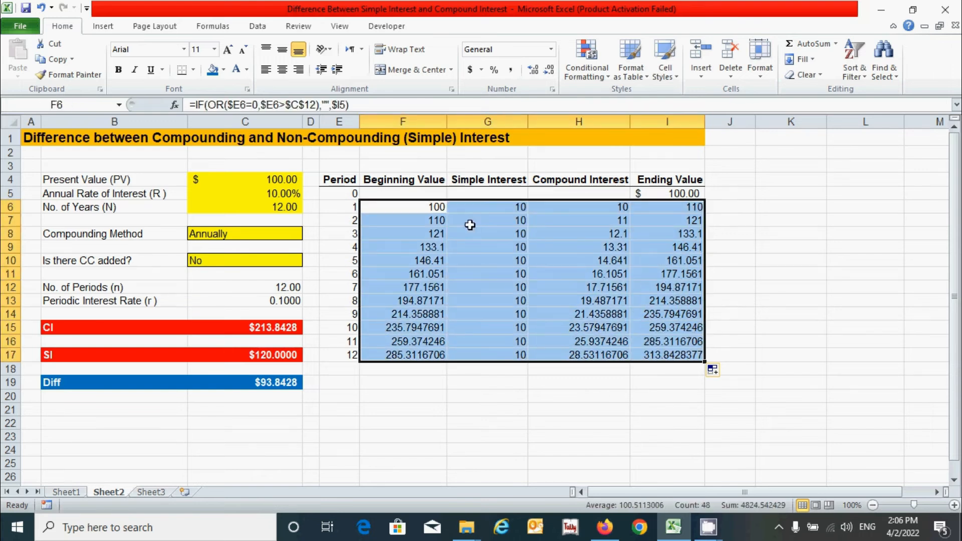
click(468, 69)
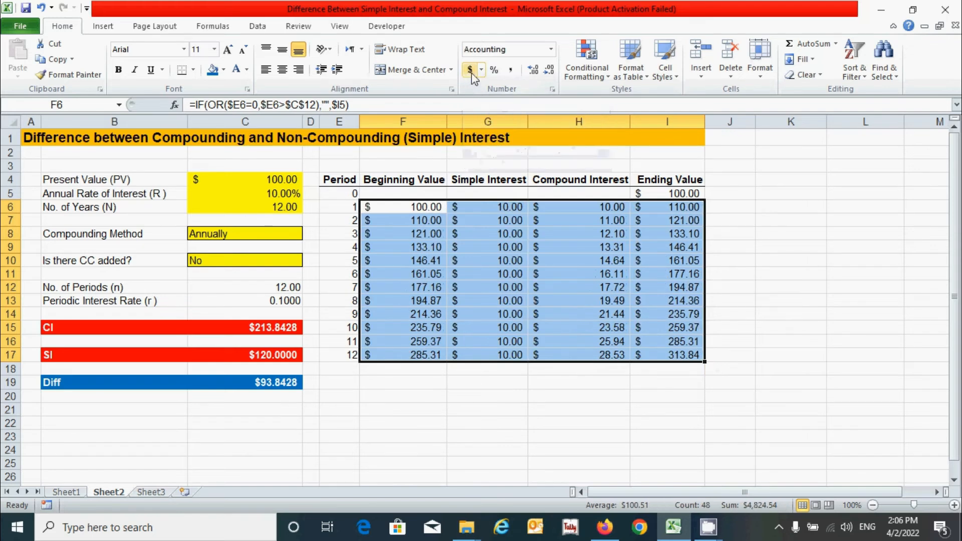
click(554, 390)
click(761, 407)
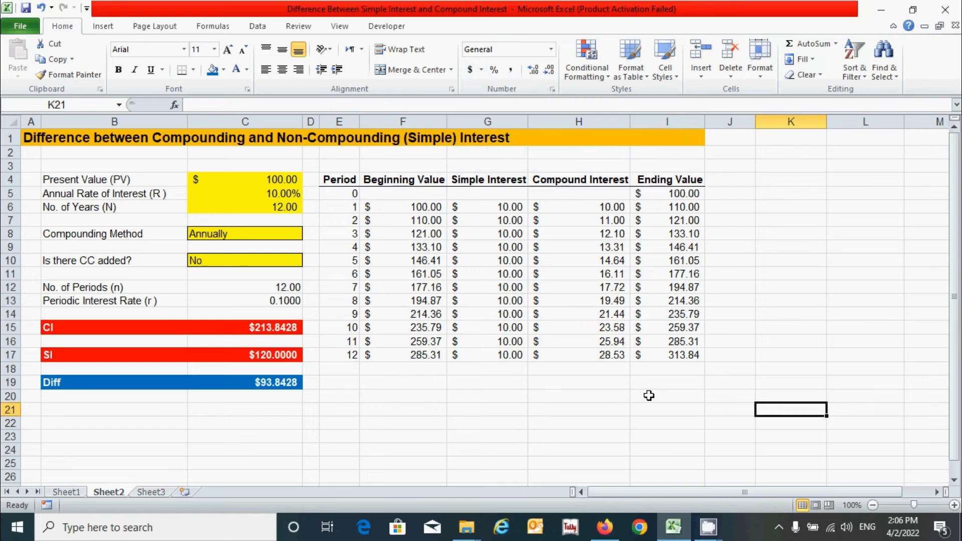
Test the schedule with the Semi-annually and Quarterly compounding methods in C8, and return the method to Annually
click(241, 232)
click(309, 235)
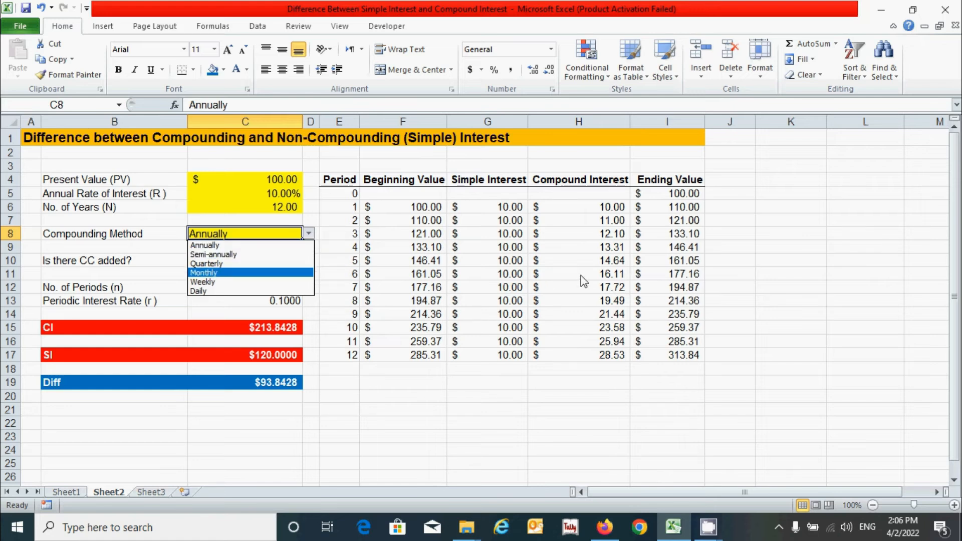
click(228, 255)
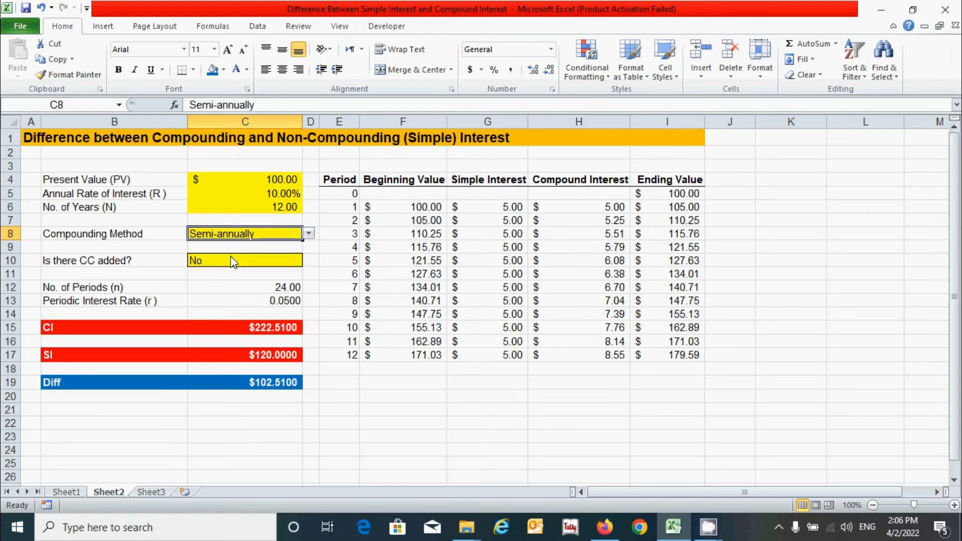
click(309, 233)
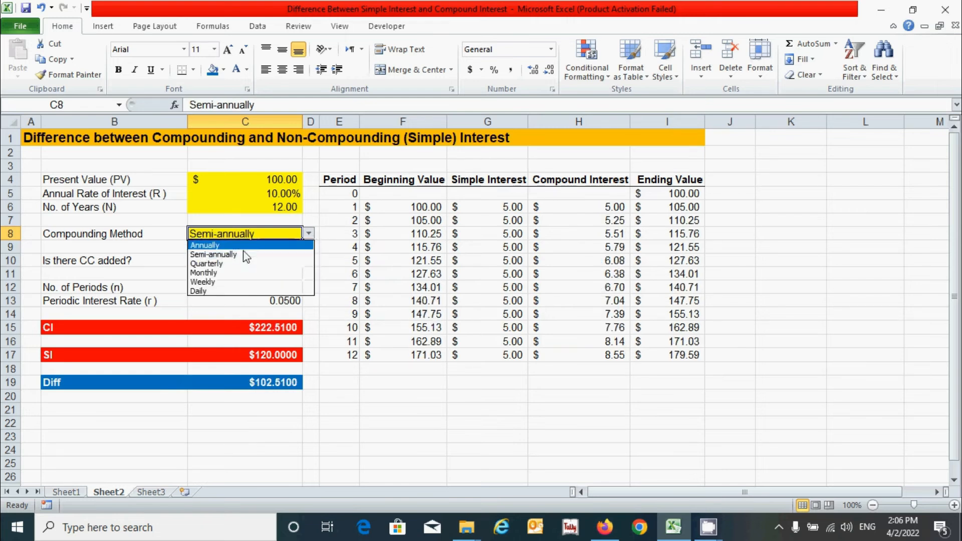
click(223, 264)
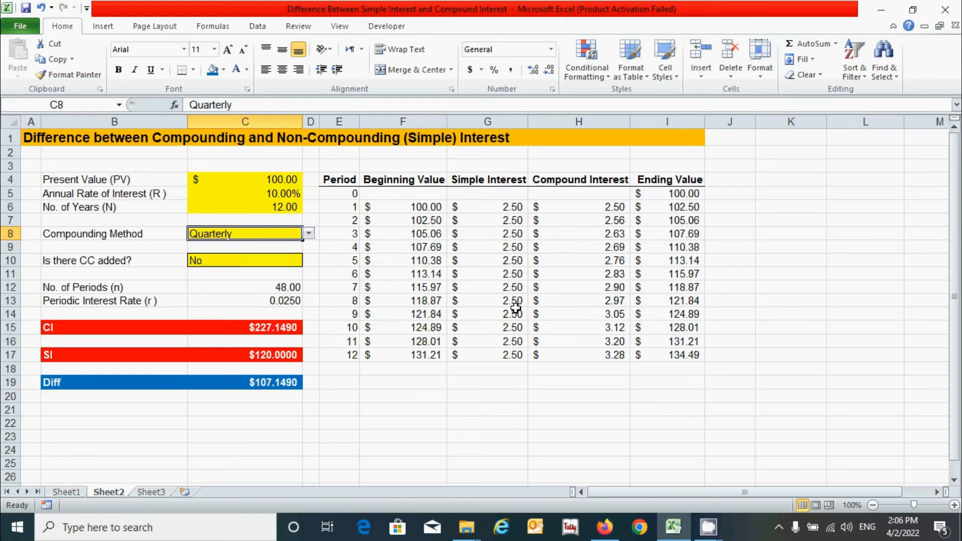
click(309, 233)
click(232, 245)
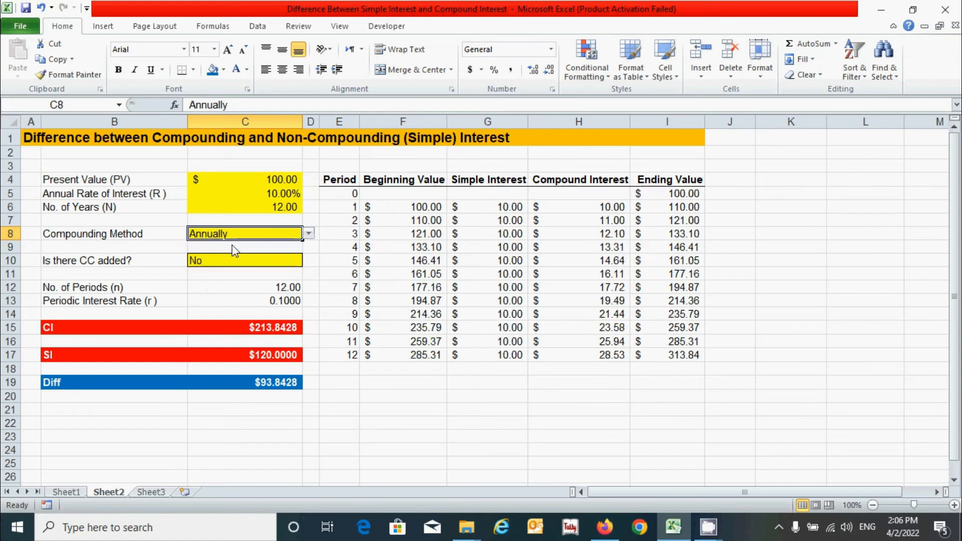
Test the CC option in C10 with Yes, return it to No, and check the sum of the Compound Interest values in H6:H17
key(Down)
key(Down)
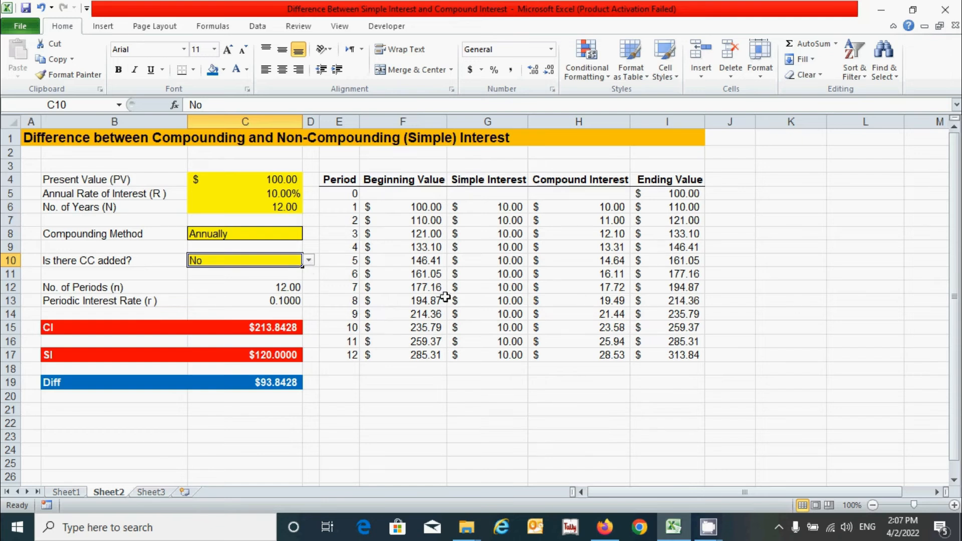
click(309, 260)
click(211, 270)
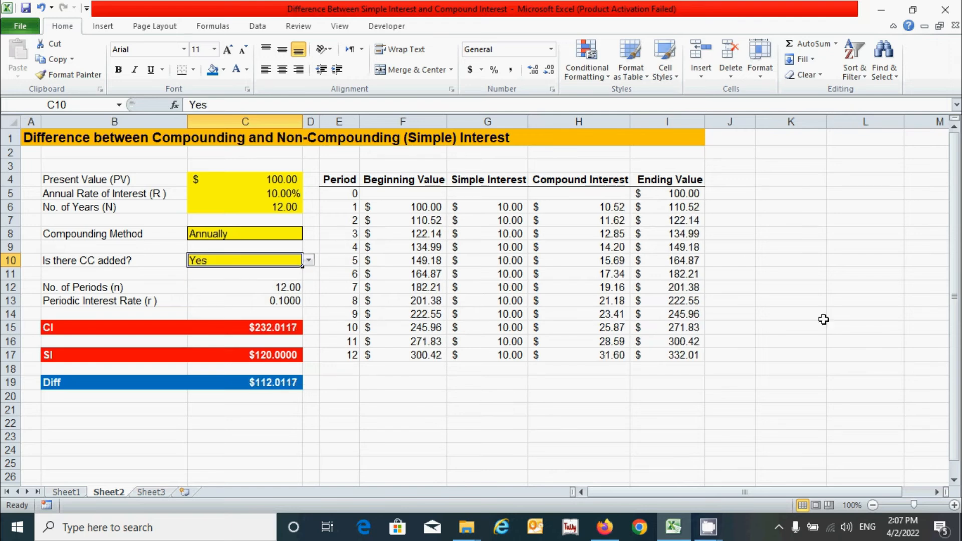
click(309, 260)
click(253, 281)
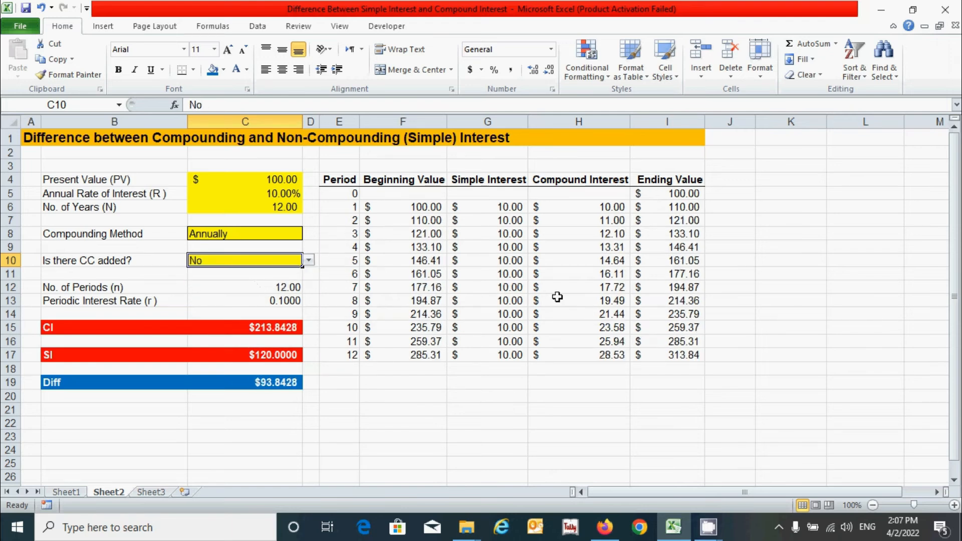
click(580, 278)
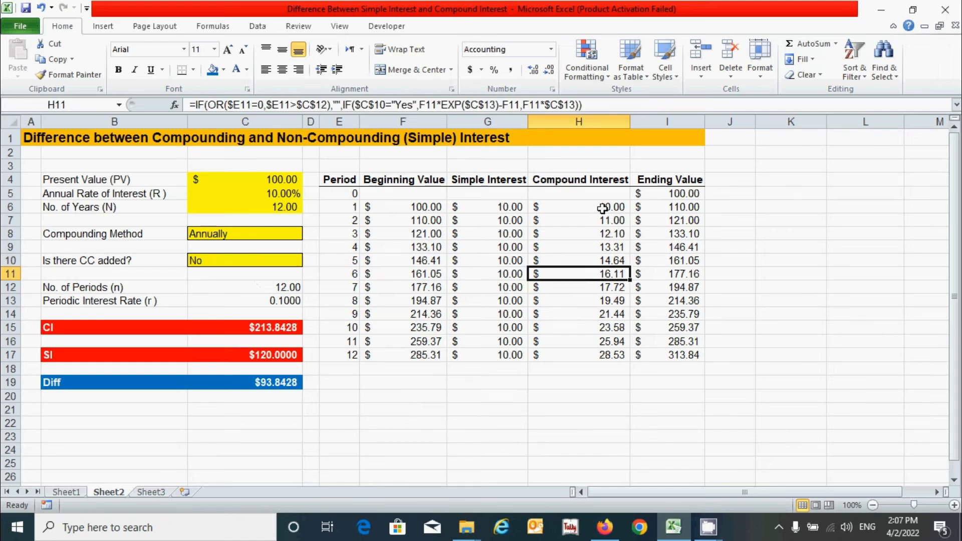
drag(590, 208, 604, 354)
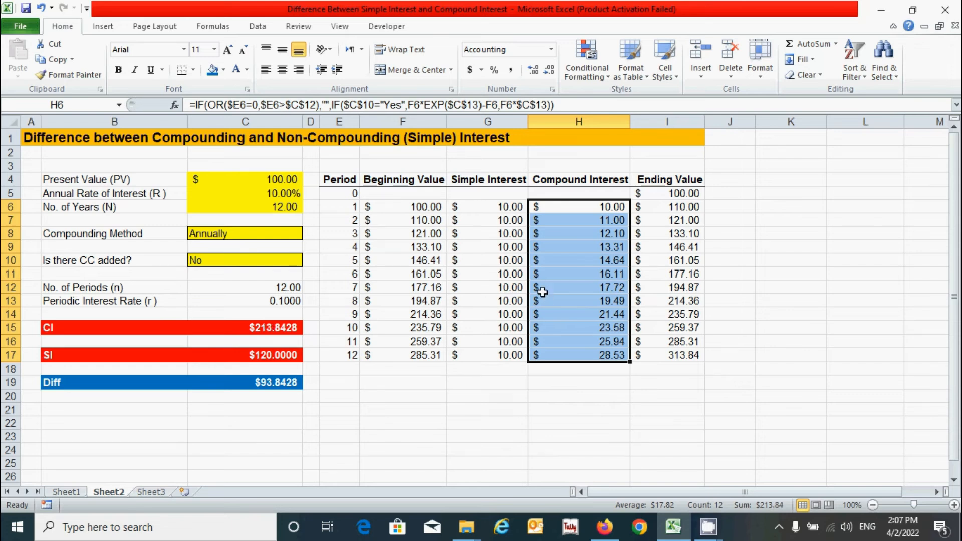
Set the "Is there CC added?" option in C10 to Yes
click(272, 258)
click(309, 260)
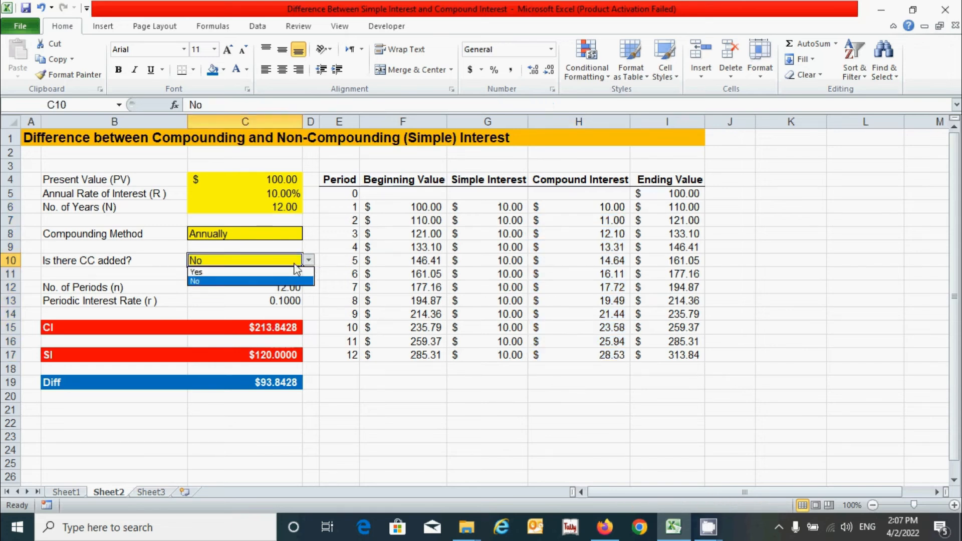
click(257, 273)
Check the sums of the Compound Interest values H6:H17 and the Simple Interest values G6:G17 against the CI and SI results
drag(563, 209, 582, 356)
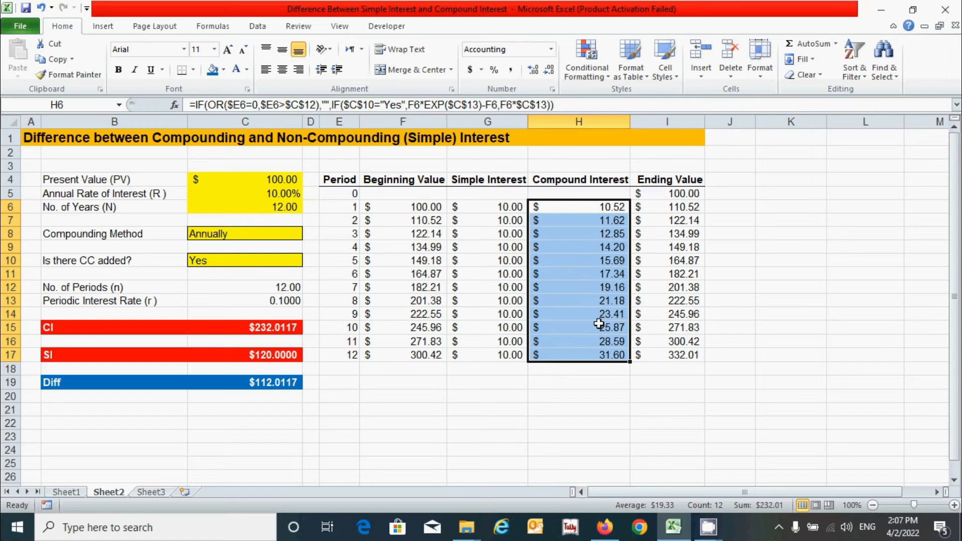
click(576, 324)
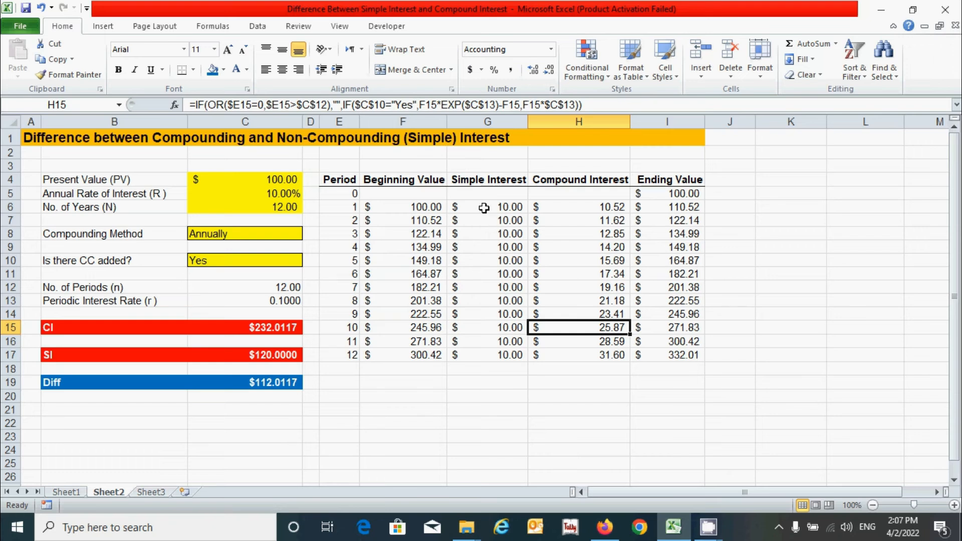
drag(483, 207, 494, 356)
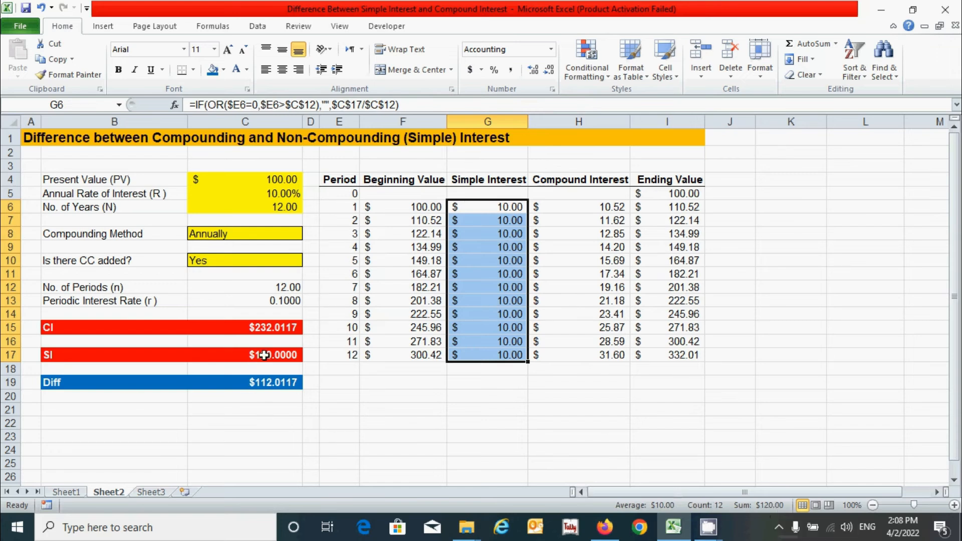
click(473, 397)
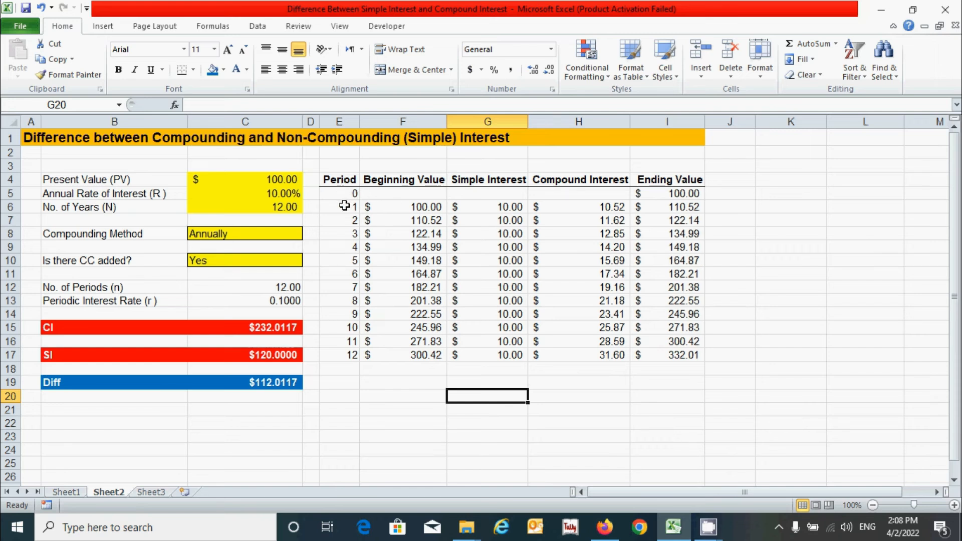
Insert a basic 2-D line chart from the Period, Simple Interest and Compound Interest values in E6:E17, G6:G17 and H6:H17
drag(349, 206, 344, 353)
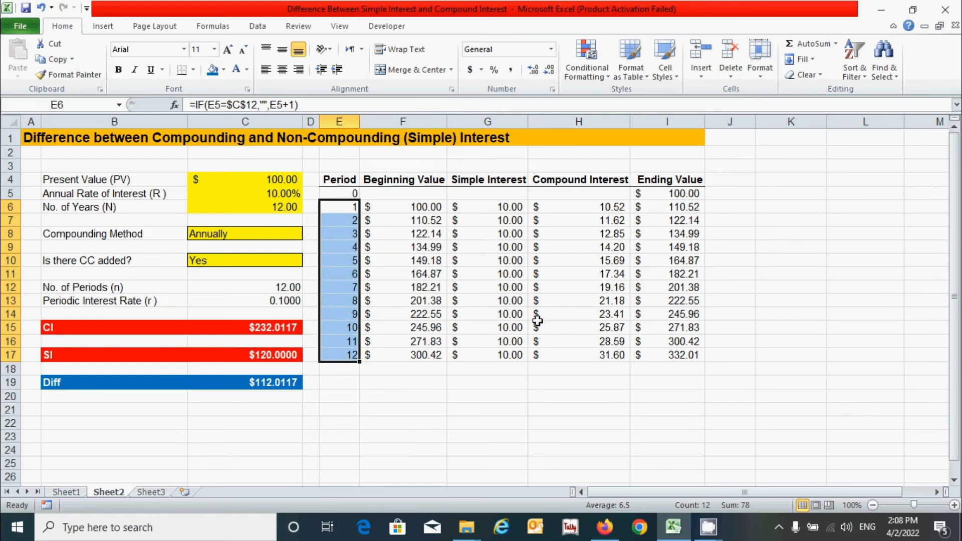
drag(489, 207, 500, 354)
ctrl+click(569, 210)
drag(569, 210, 570, 355)
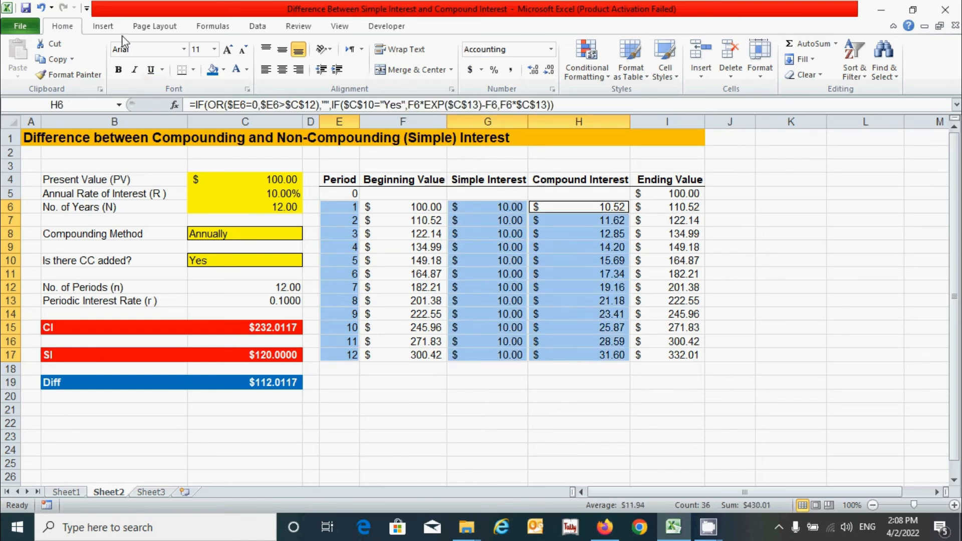
click(103, 26)
click(303, 75)
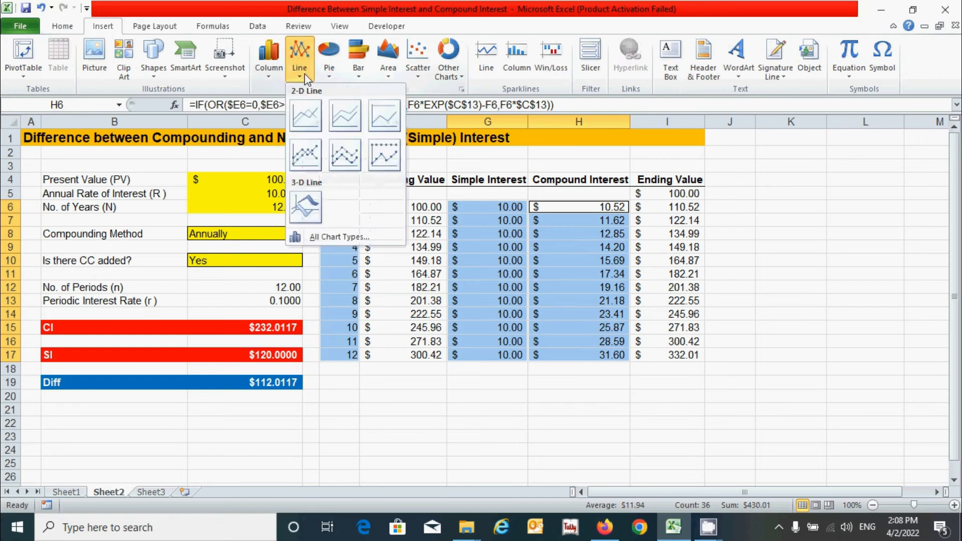
click(303, 115)
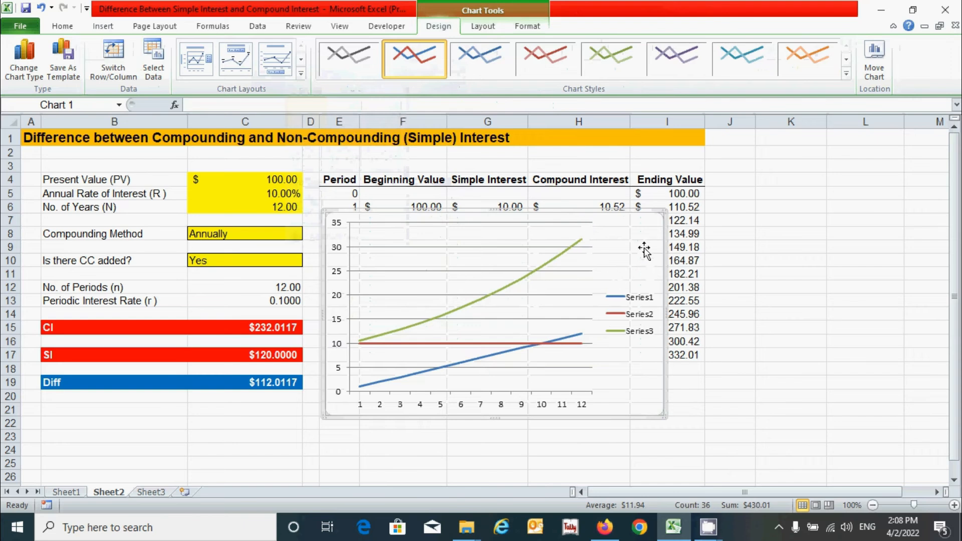
Shrink the line chart and place it beside the schedule table, across columns J to L from row 4 to row 17
drag(641, 244, 893, 234)
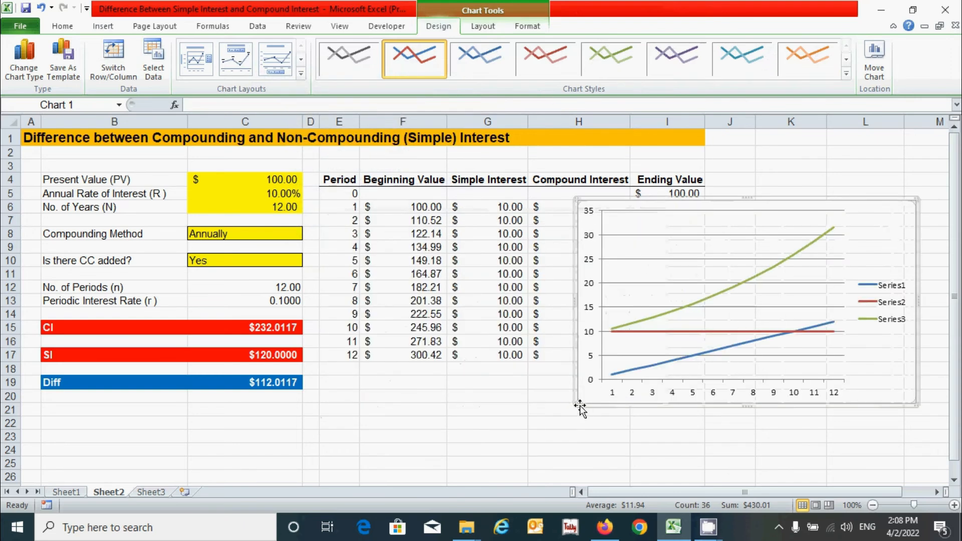
drag(576, 404, 757, 382)
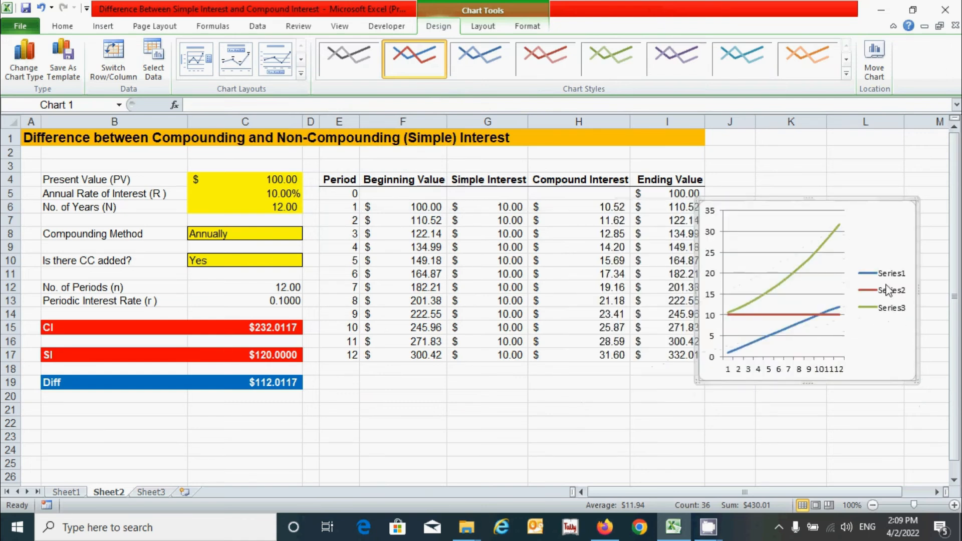
drag(871, 220, 890, 197)
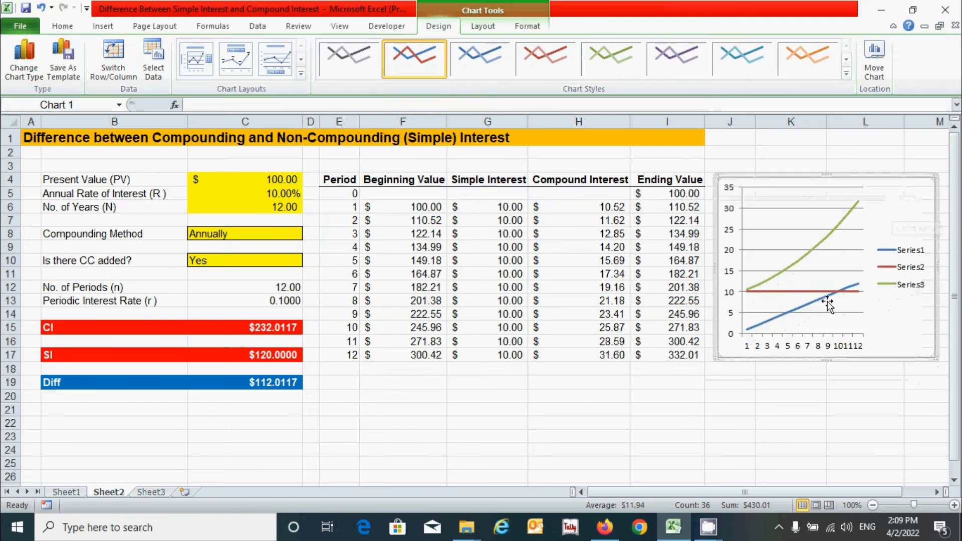
Delete the Period line, the series plotting E6:E17, from the chart
click(827, 299)
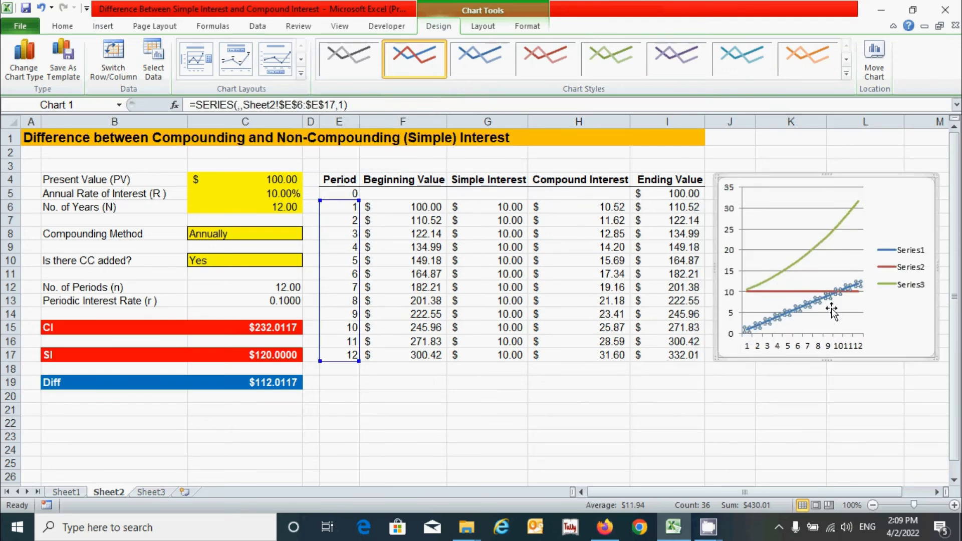
mouse_move(828, 299)
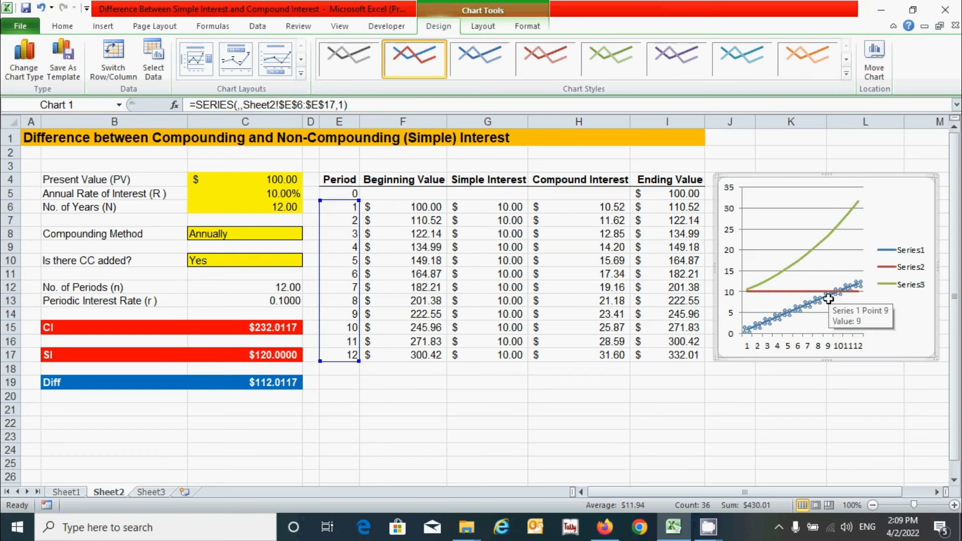
key(Delete)
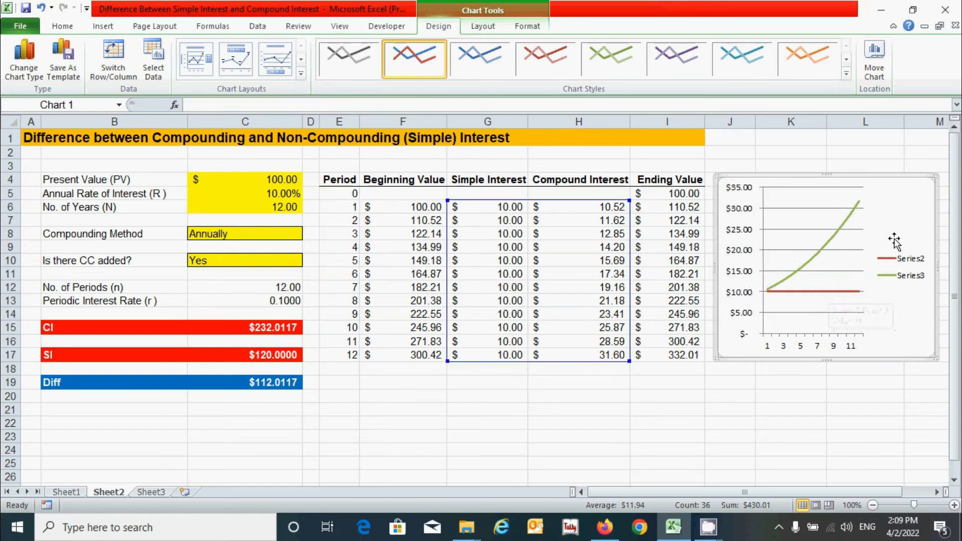
In the chart's data source, name the G6:G17 series from the Simple Interest header in G4
right_click(881, 209)
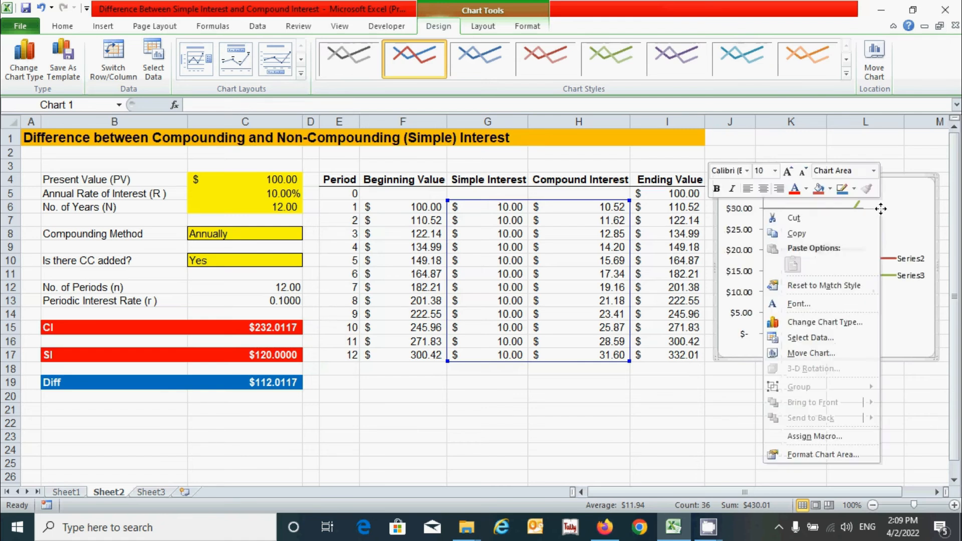
click(820, 338)
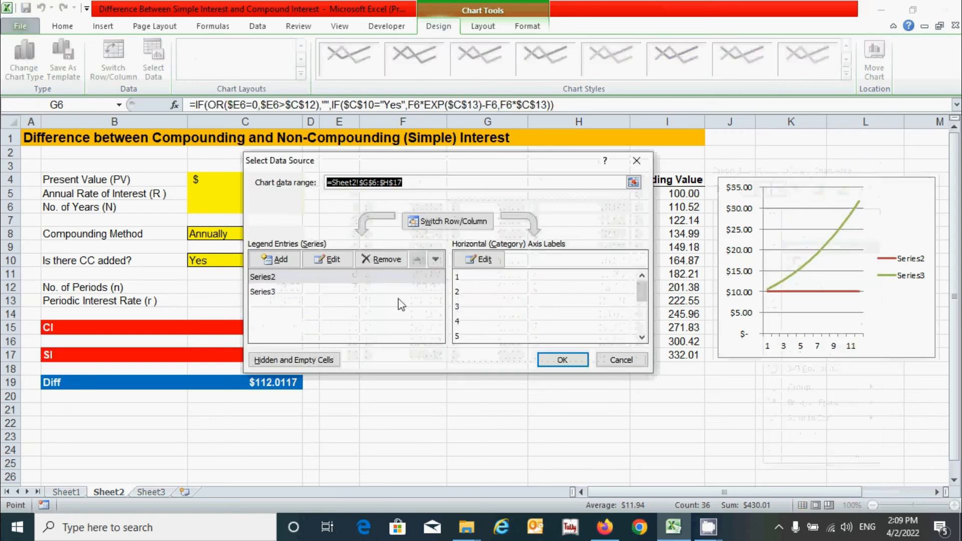
click(273, 278)
click(329, 260)
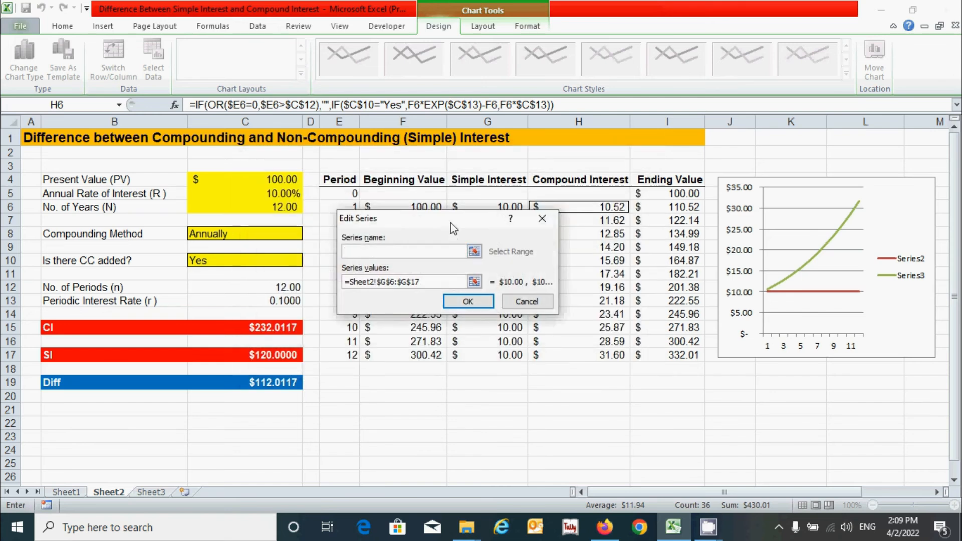
drag(453, 227, 455, 257)
click(487, 179)
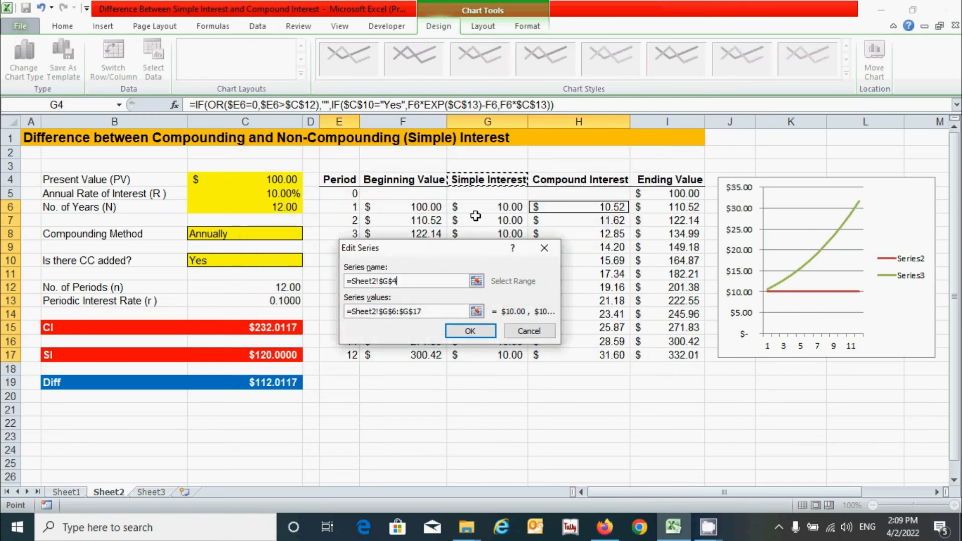
click(433, 313)
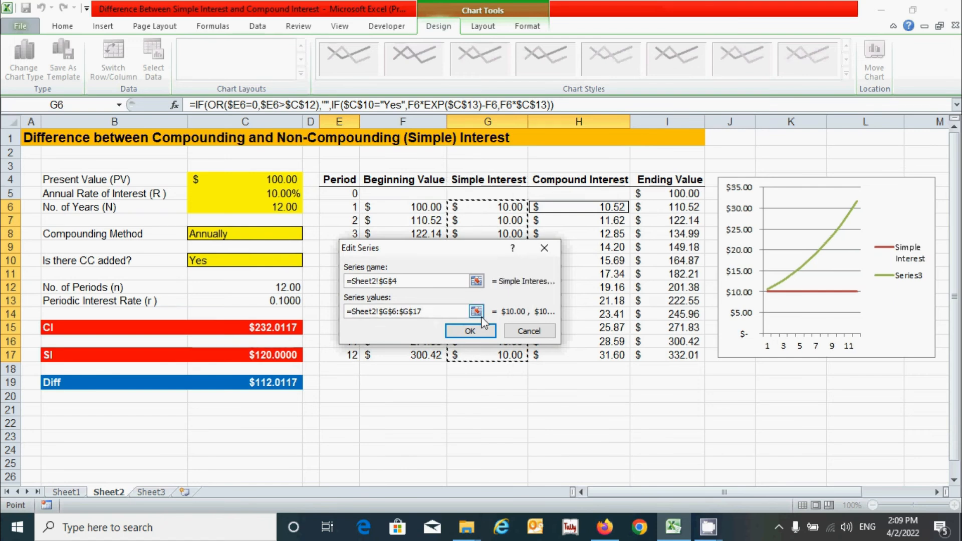
click(469, 331)
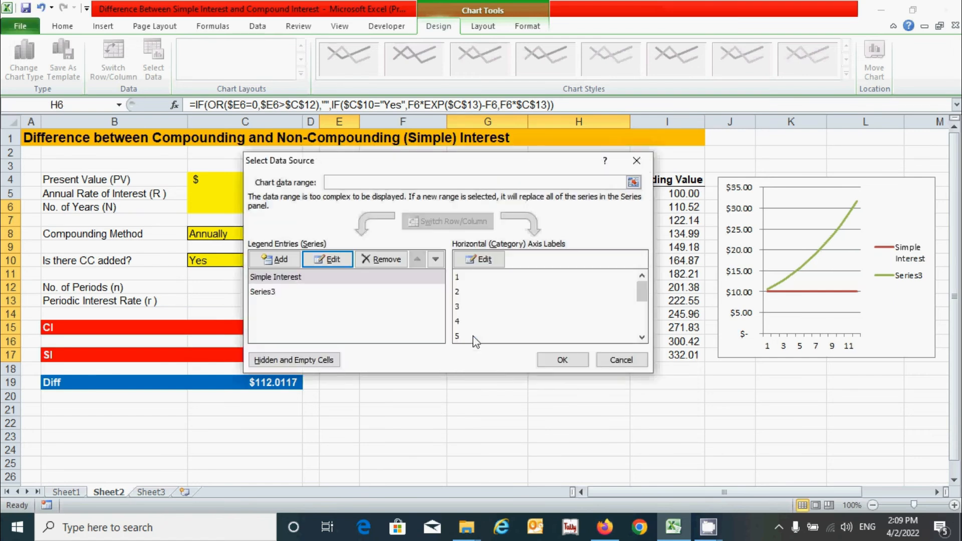
Name the H6:H17 series from the Compound Interest header in H4 and apply the data source changes
click(275, 292)
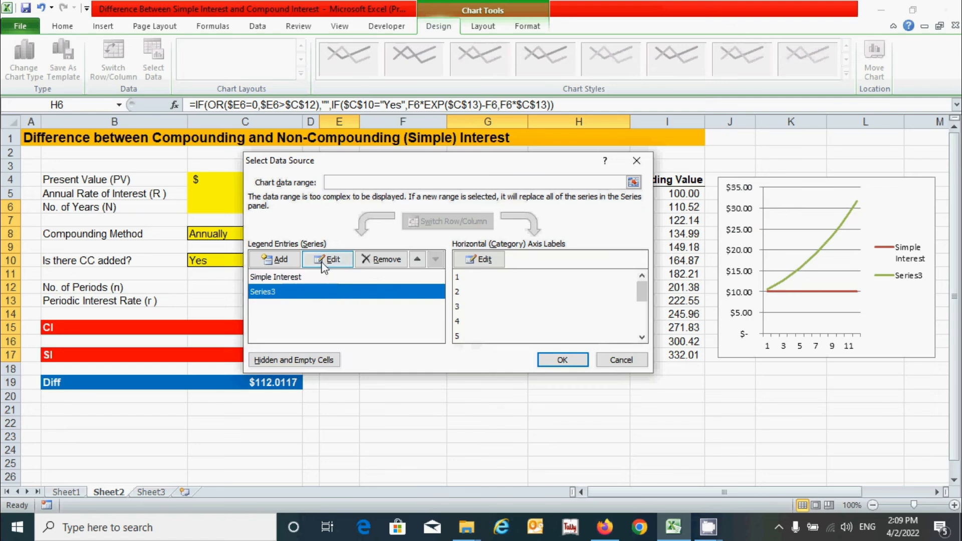
click(327, 259)
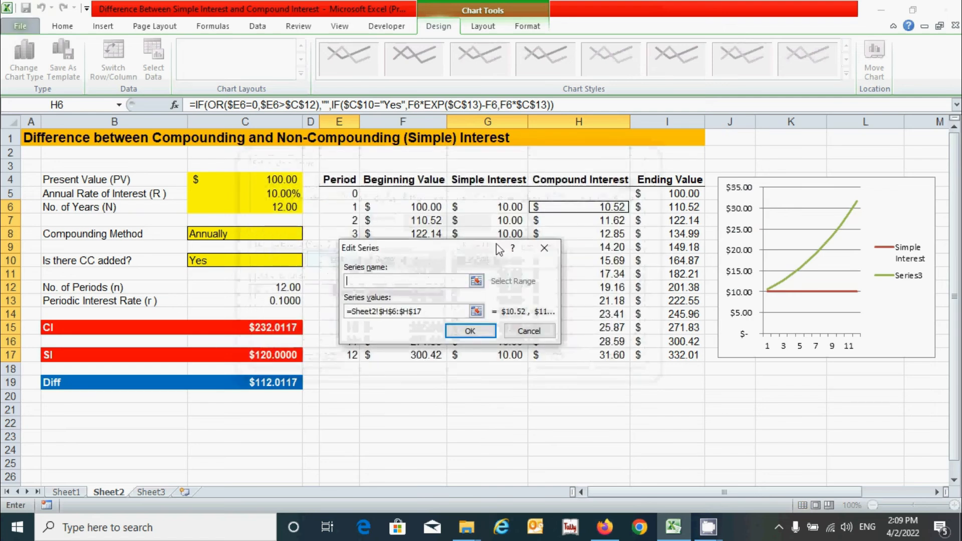
click(554, 180)
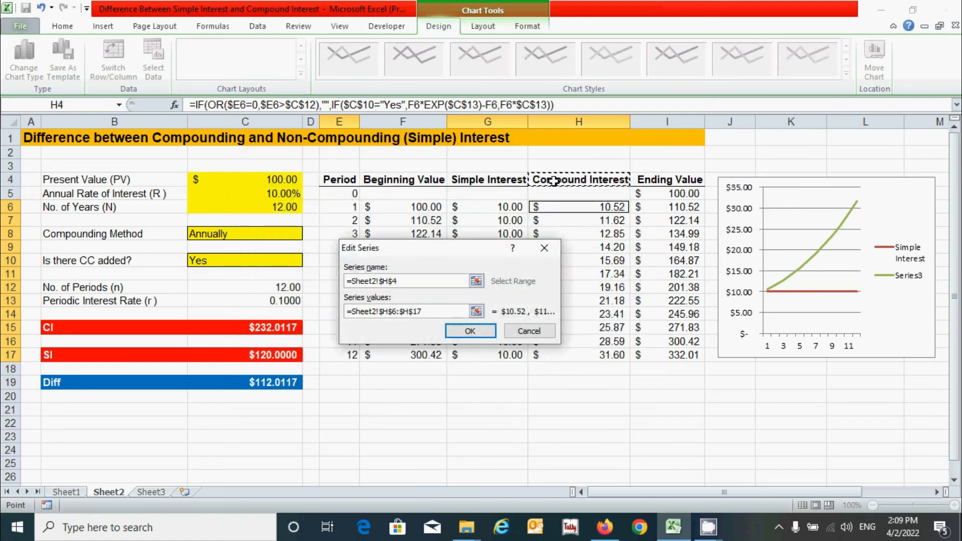
click(429, 311)
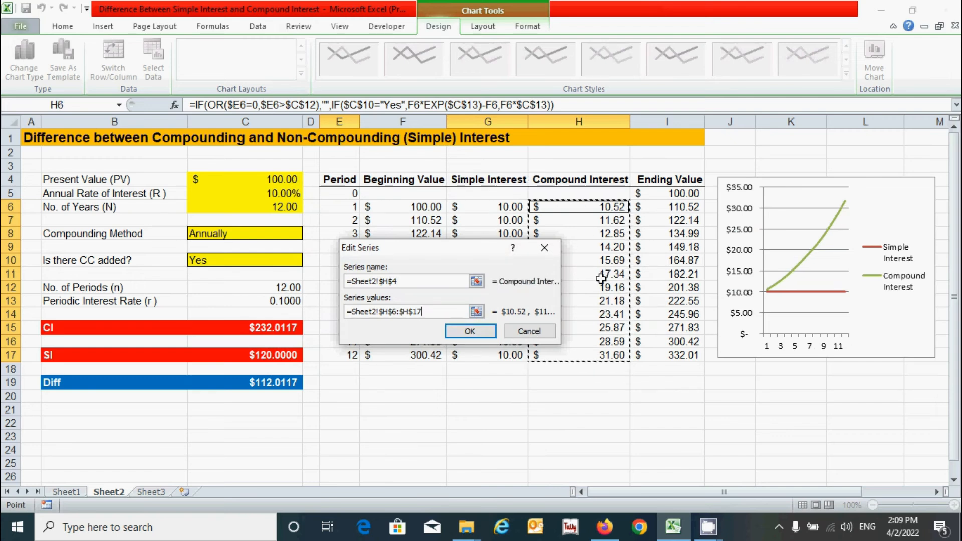
click(469, 333)
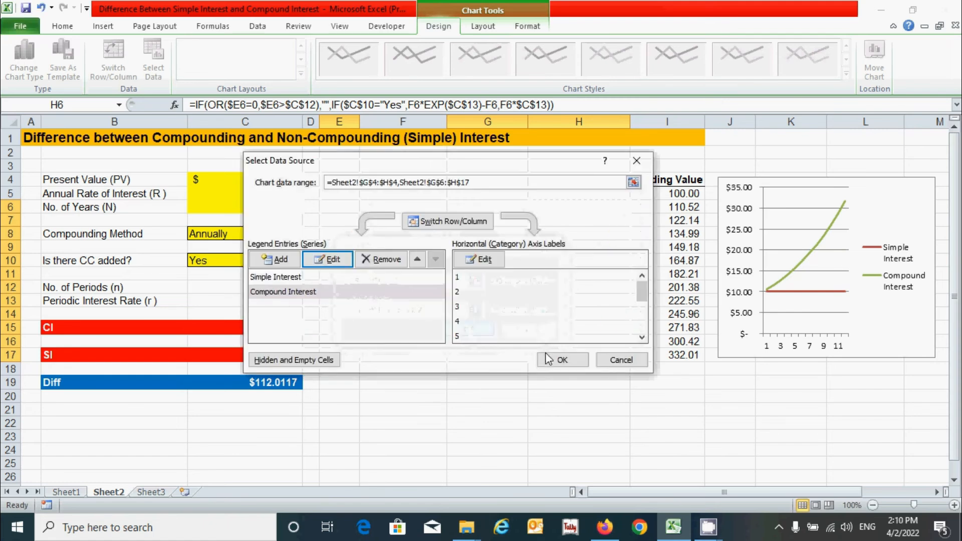
click(562, 360)
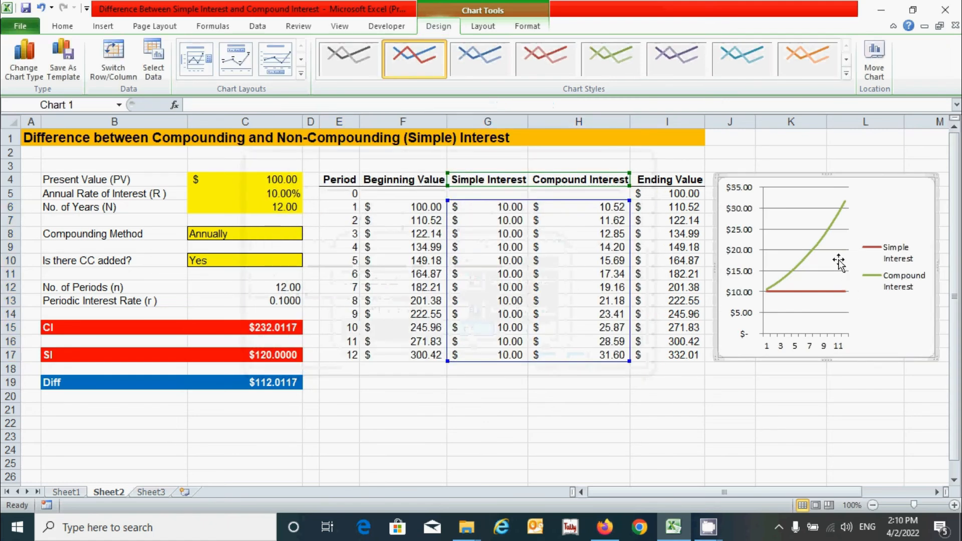
Remove the chart's horizontal gridlines and add the title "CI and SI Graph" above the chart
click(837, 251)
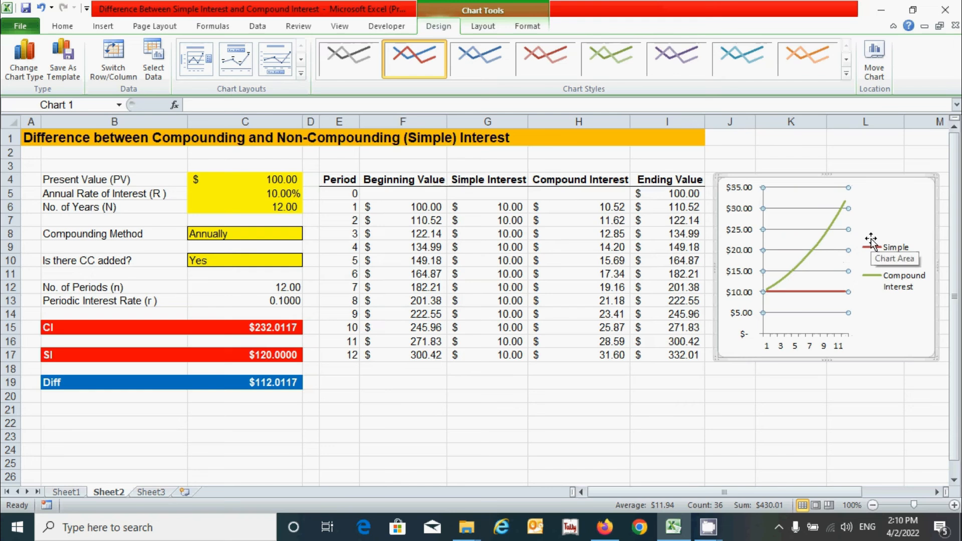
key(Delete)
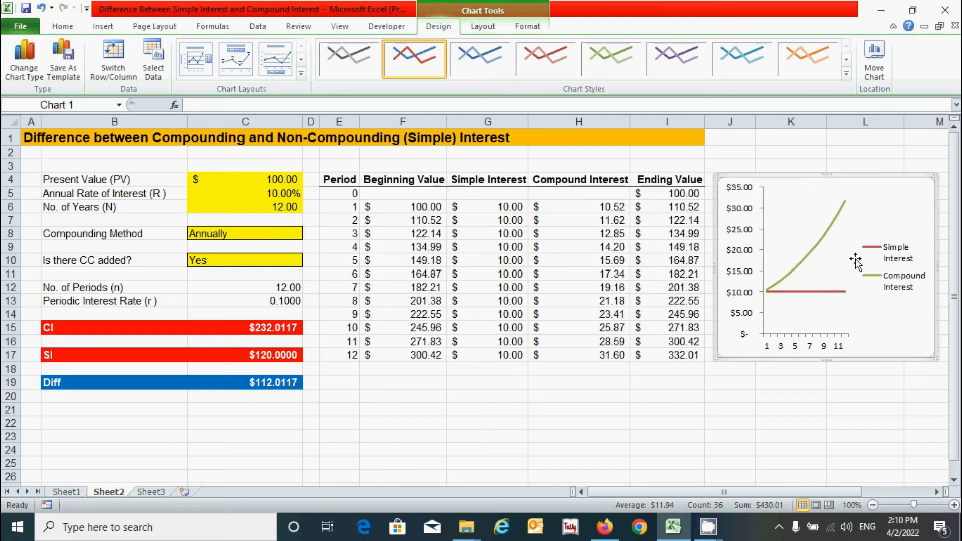
click(482, 29)
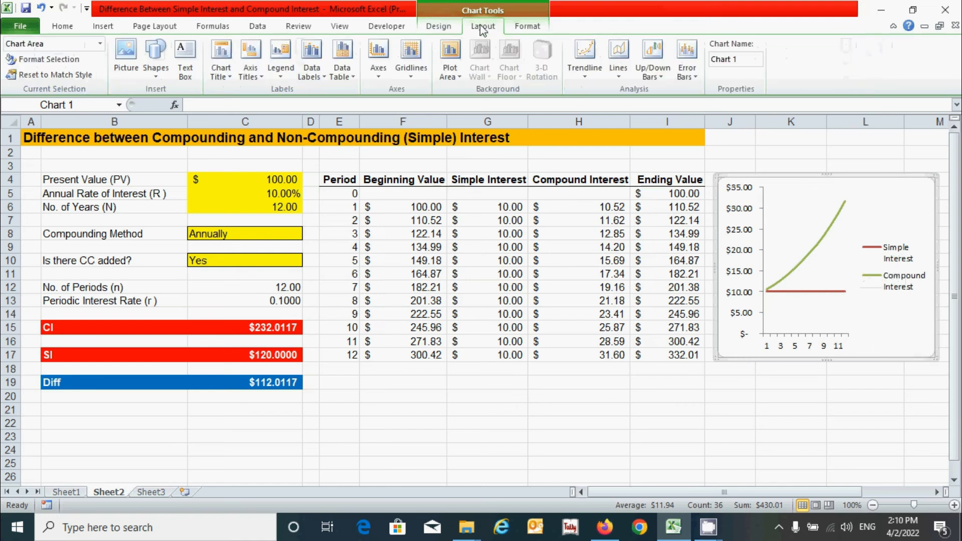
click(230, 80)
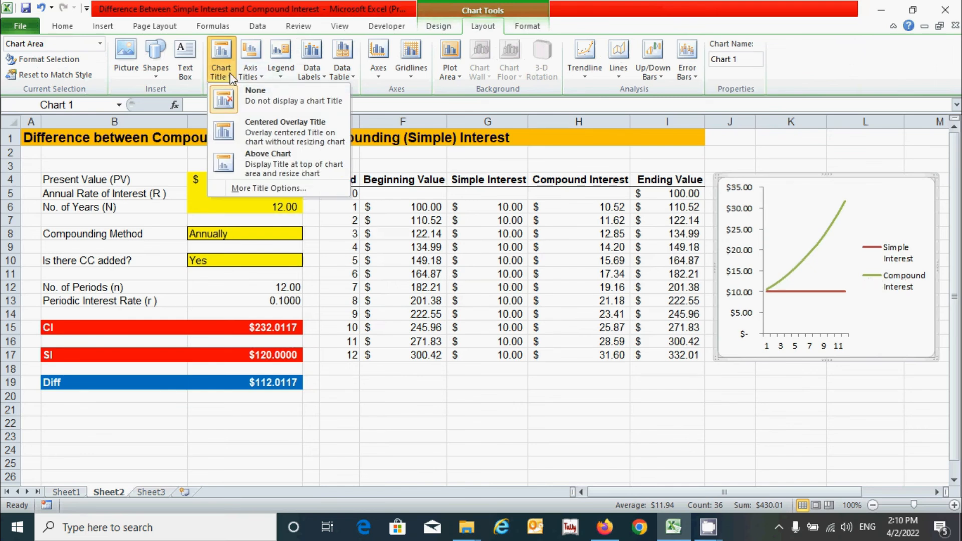
click(274, 165)
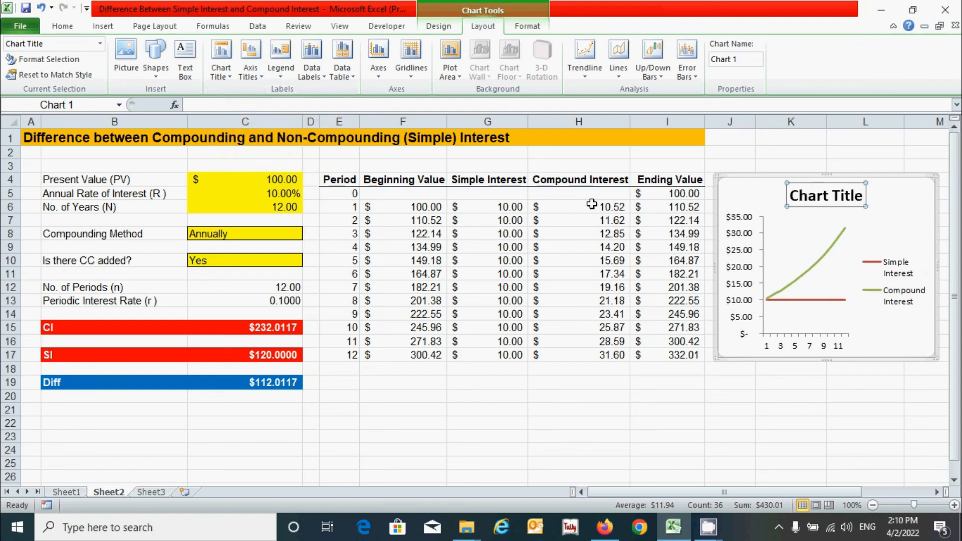
text(CI and SI)
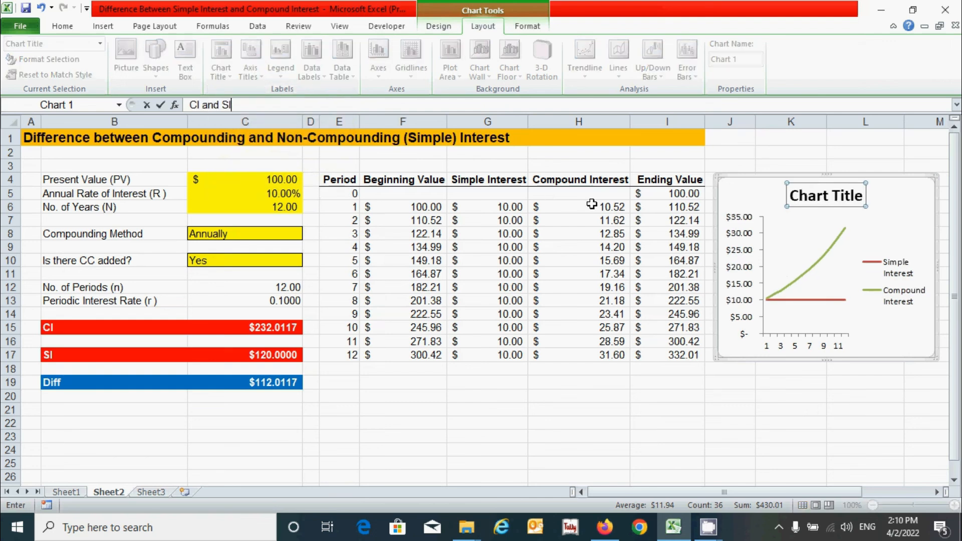
text( Graph)
key(Return)
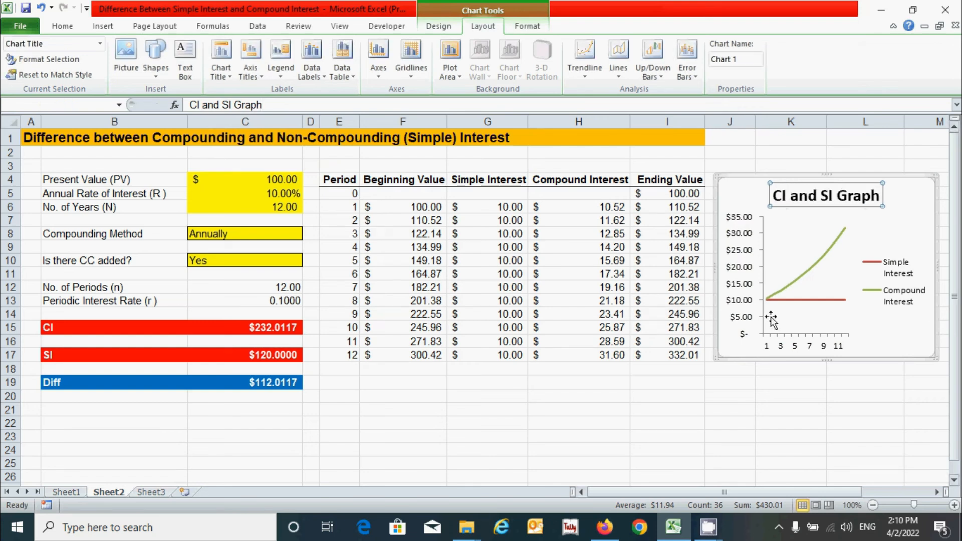
Add a rotated title reading "Interest Amount" to the chart's primary vertical axis
click(742, 196)
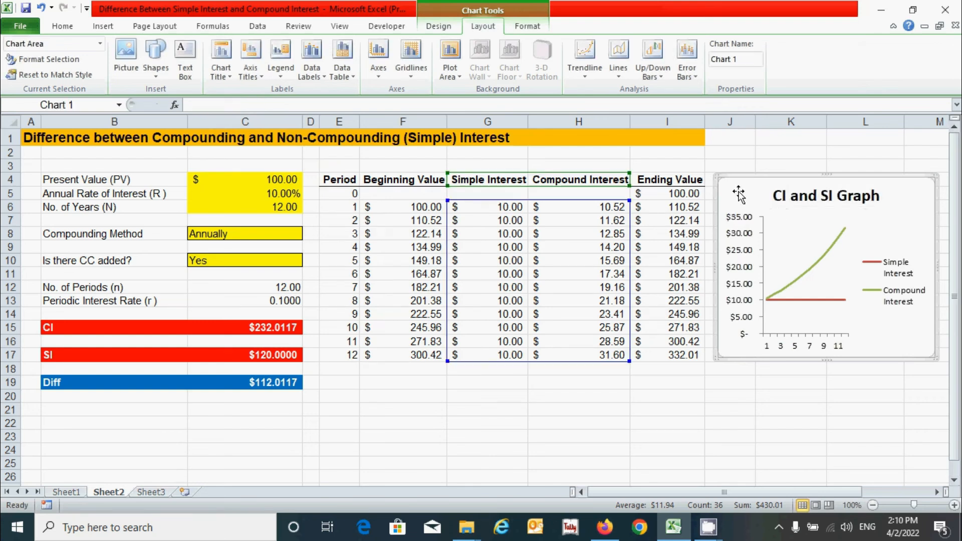
click(260, 77)
mouse_move(313, 107)
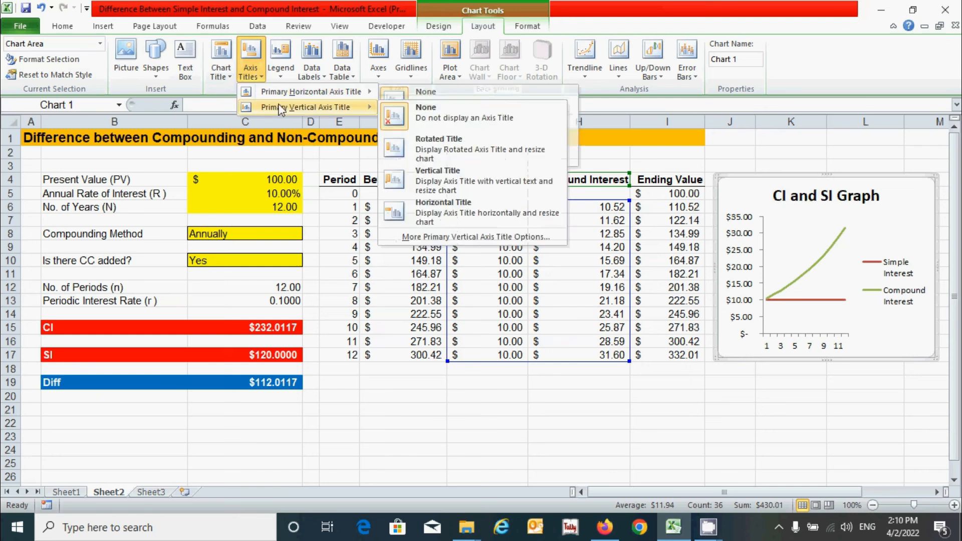
click(462, 150)
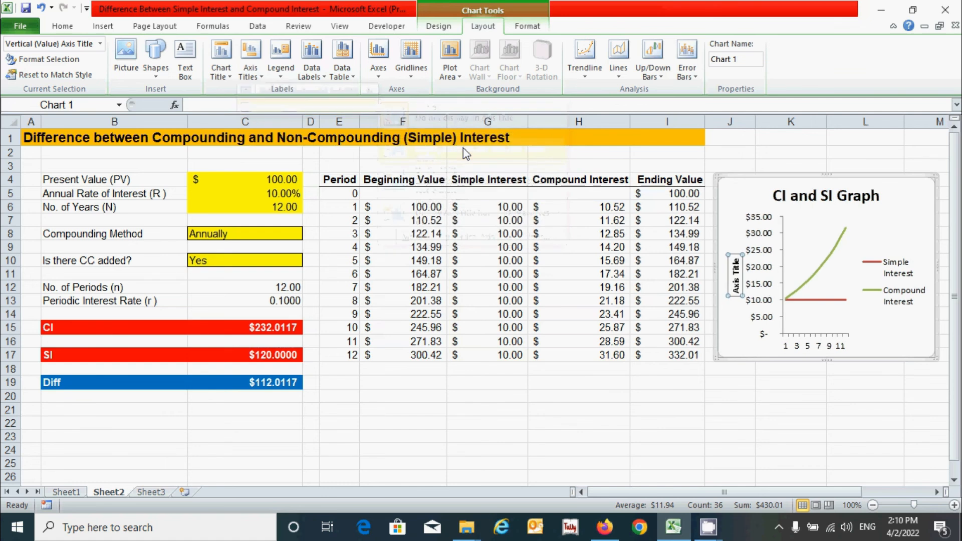
text(Interest Amount)
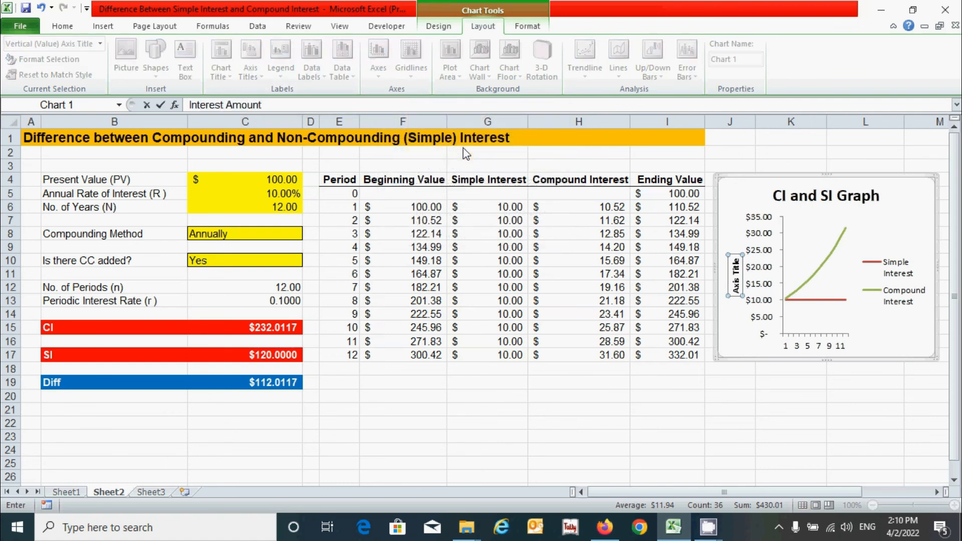
key(Return)
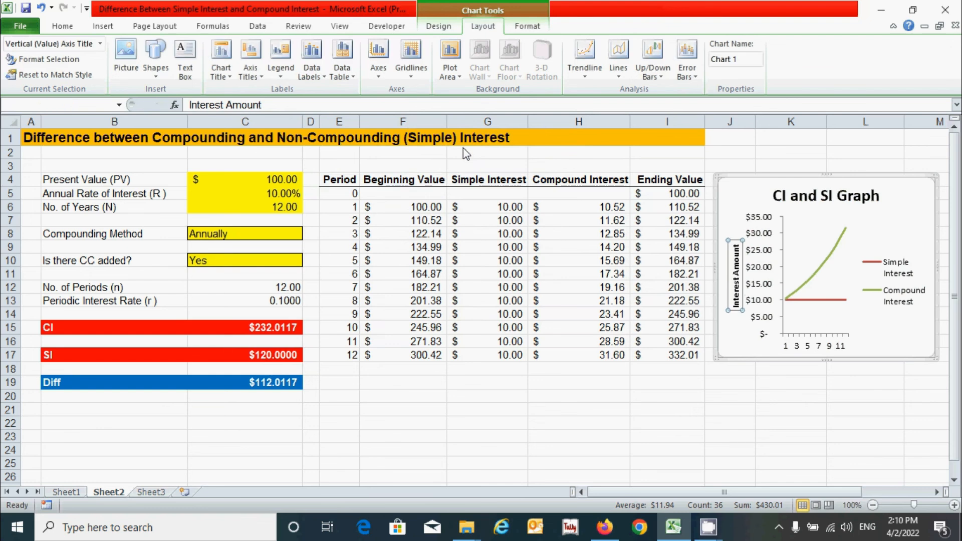
Add a title reading "Periods" below the chart's primary horizontal axis
click(261, 71)
mouse_move(284, 95)
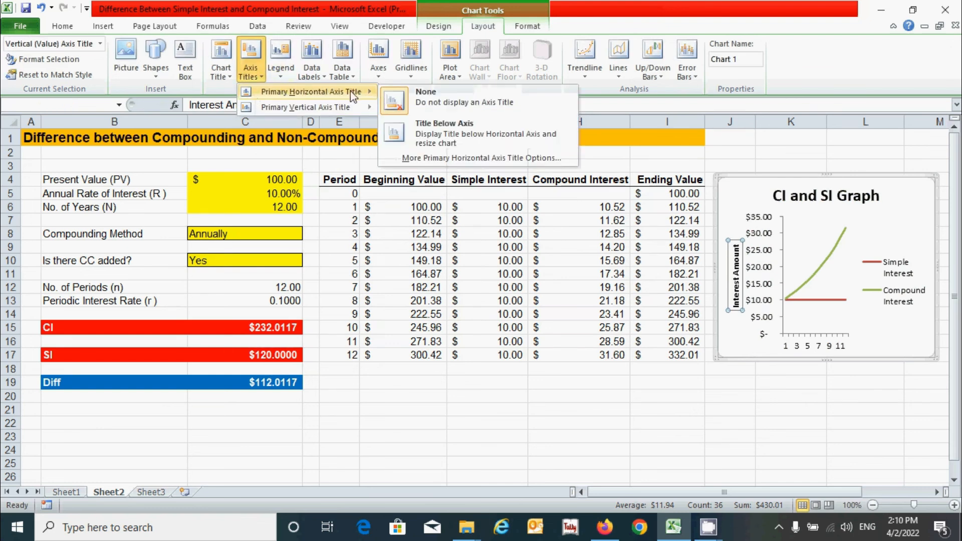
click(451, 142)
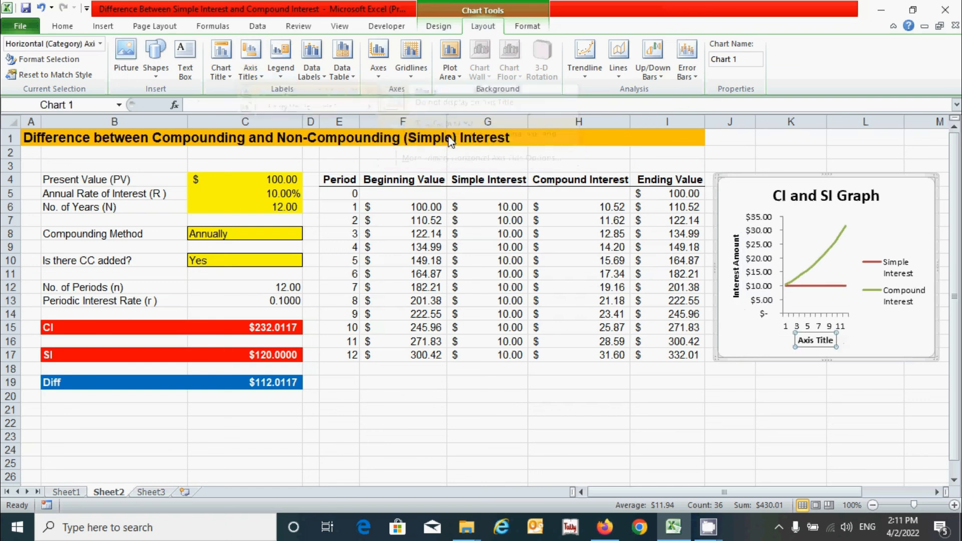
text(Periods)
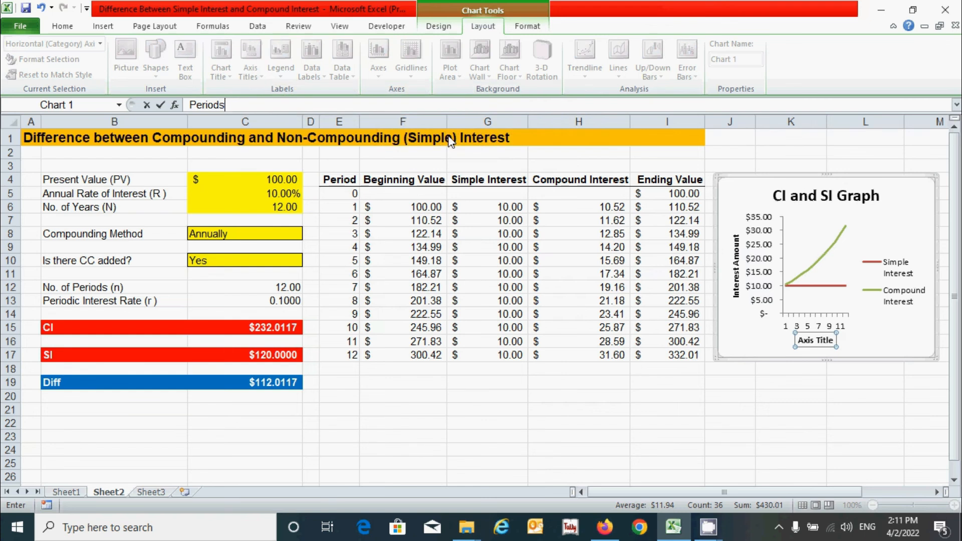
key(Return)
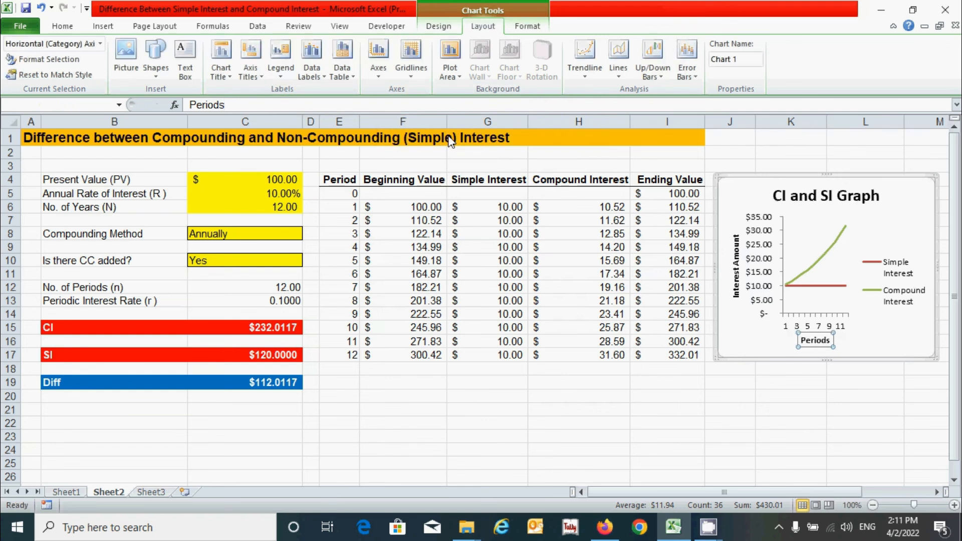
Move the chart's legend to the top of the chart, above the plot area
click(901, 228)
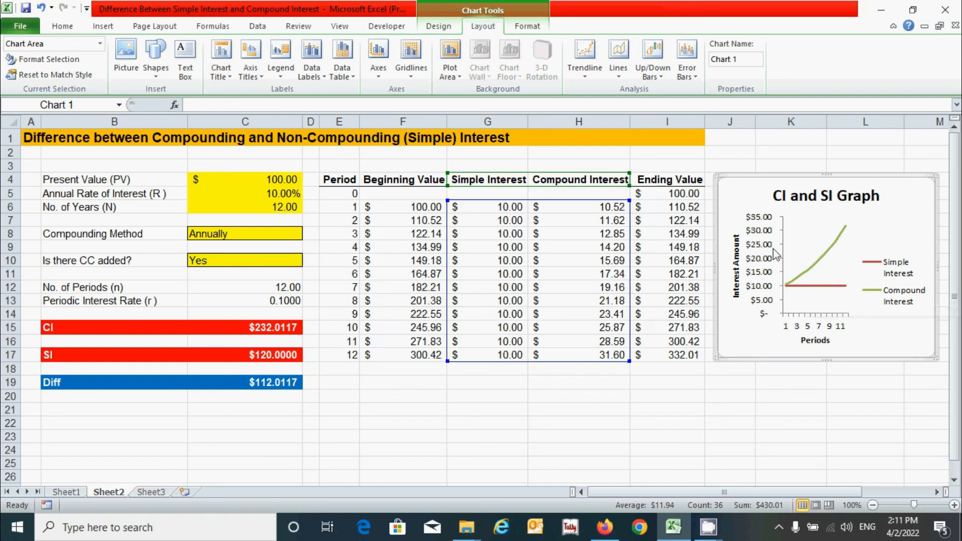
click(290, 75)
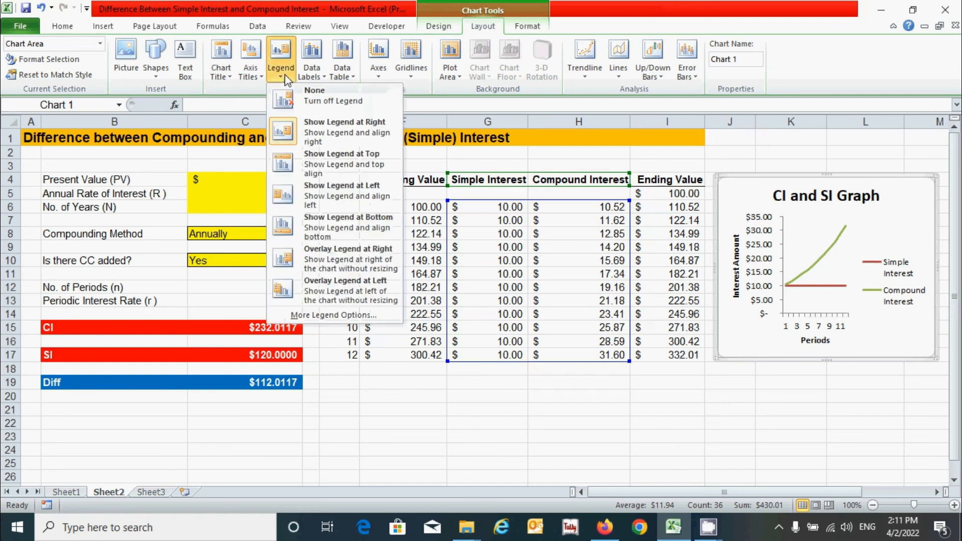
click(340, 159)
click(832, 401)
click(805, 412)
Enlarge the chart slightly from its lower-left corner so it reaches the edge of the schedule, and deselect it
click(779, 351)
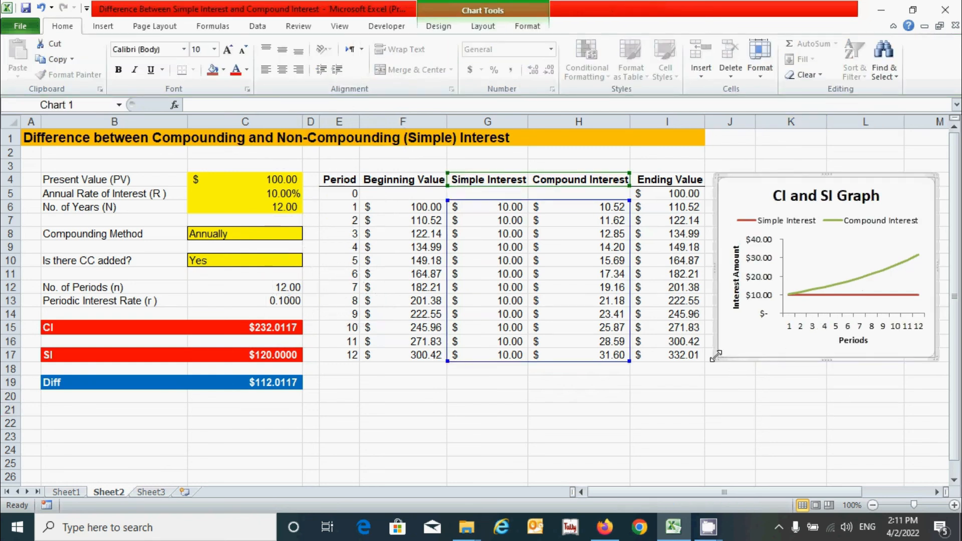
drag(715, 355, 704, 366)
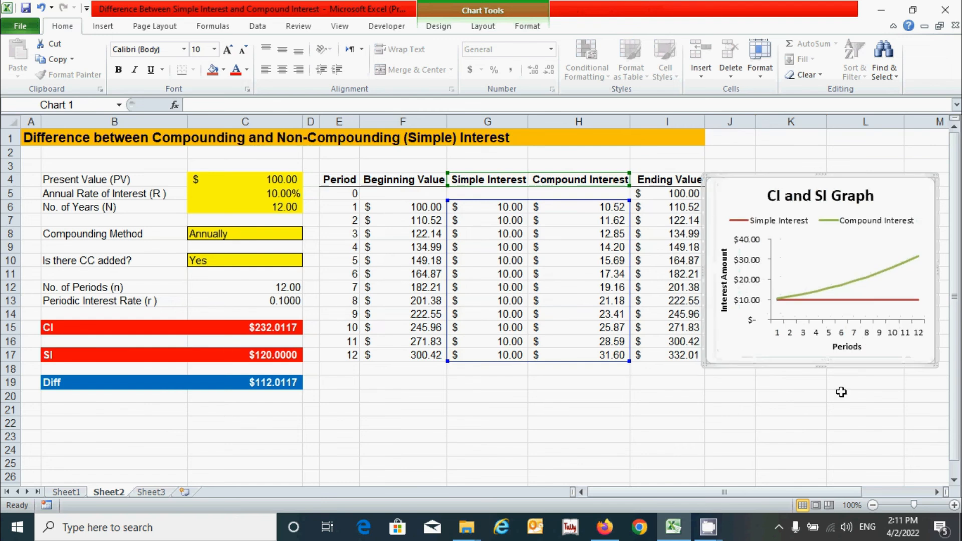
click(886, 414)
click(807, 423)
click(671, 421)
click(814, 399)
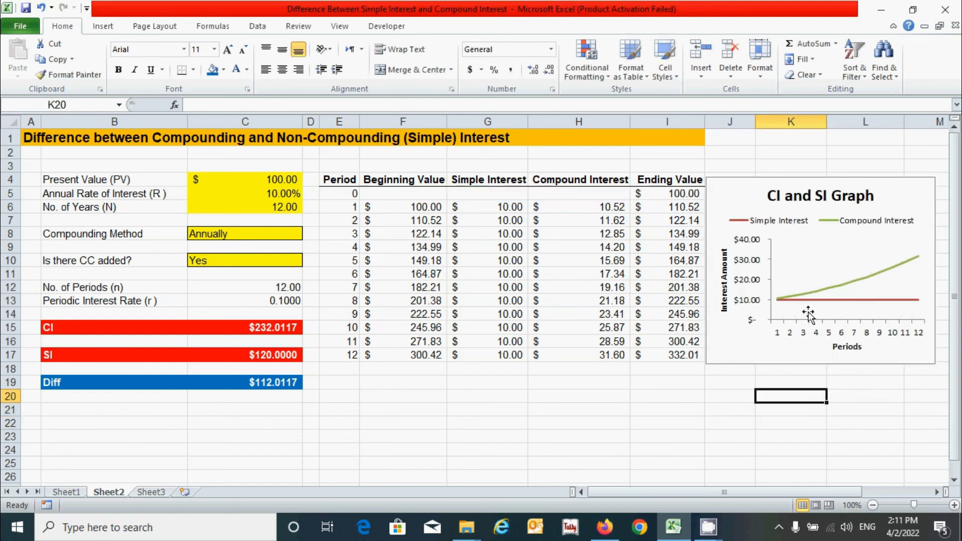
Test the chart with the compounding method in C8 set to Monthly and to Weekly, comparing the two interest lines
click(243, 232)
click(309, 233)
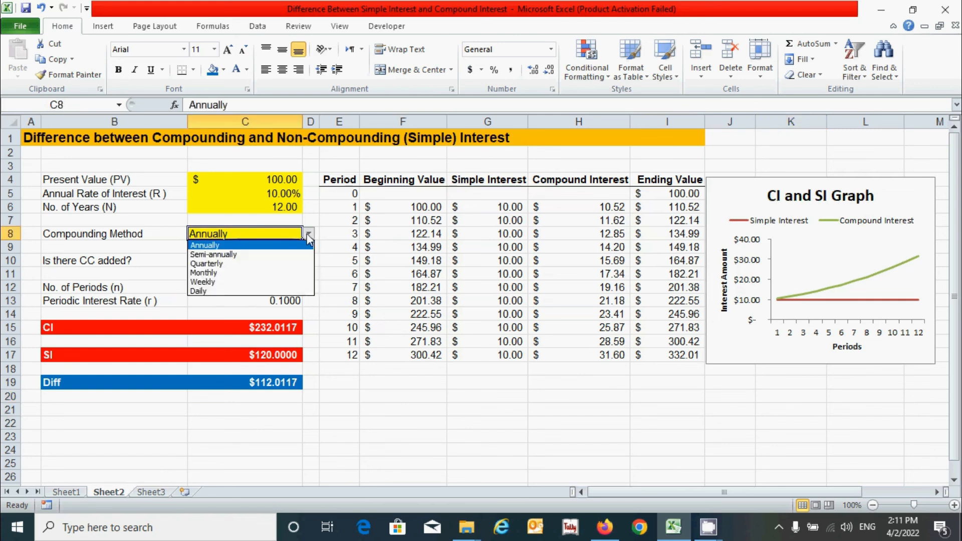
click(243, 274)
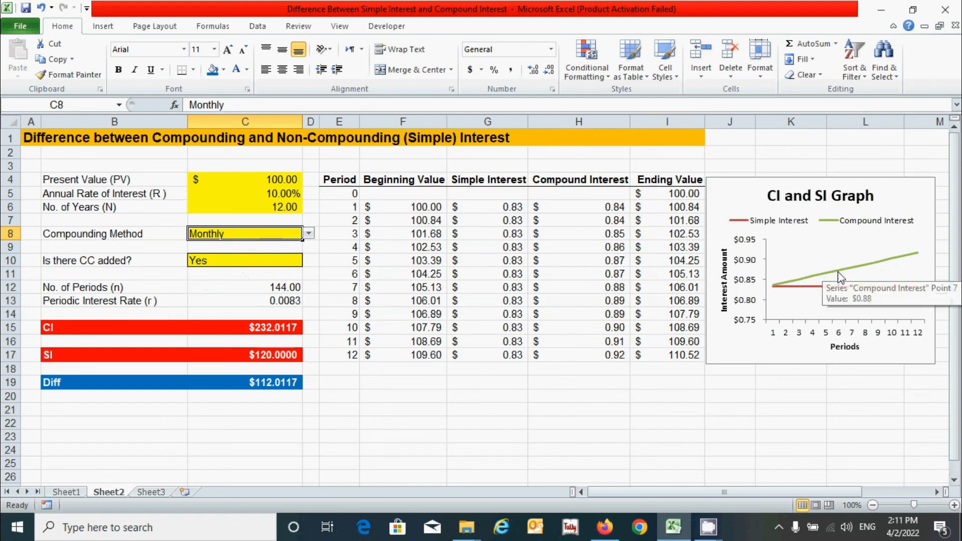
click(308, 234)
click(242, 283)
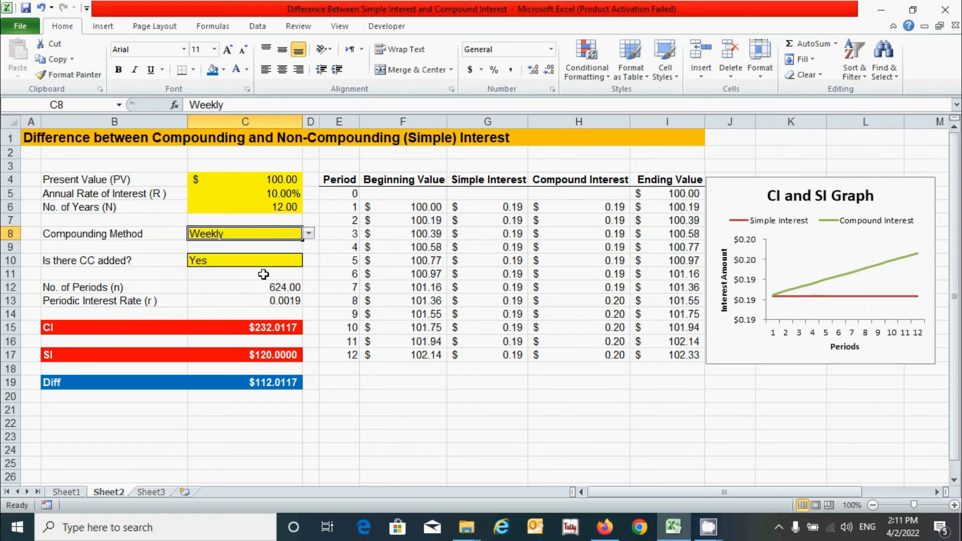
click(840, 381)
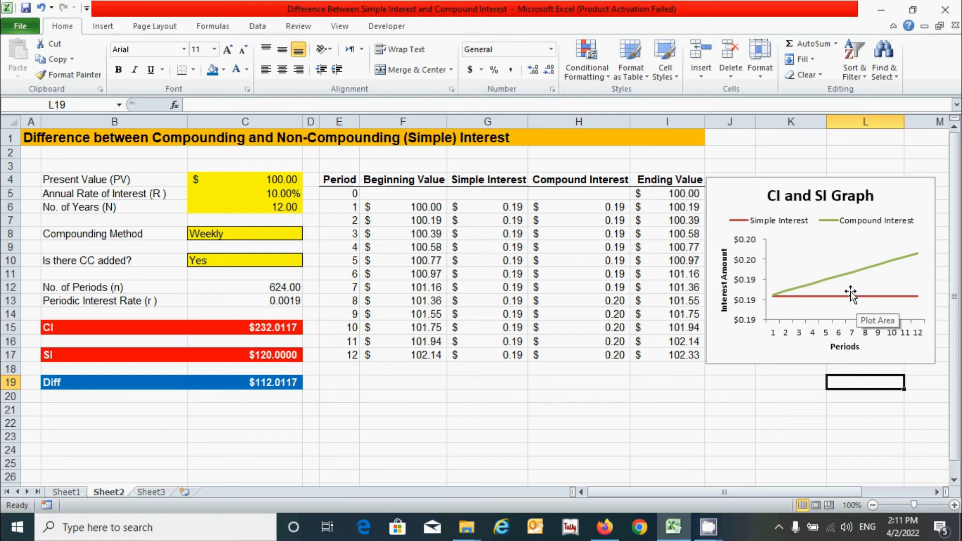
mouse_move(880, 271)
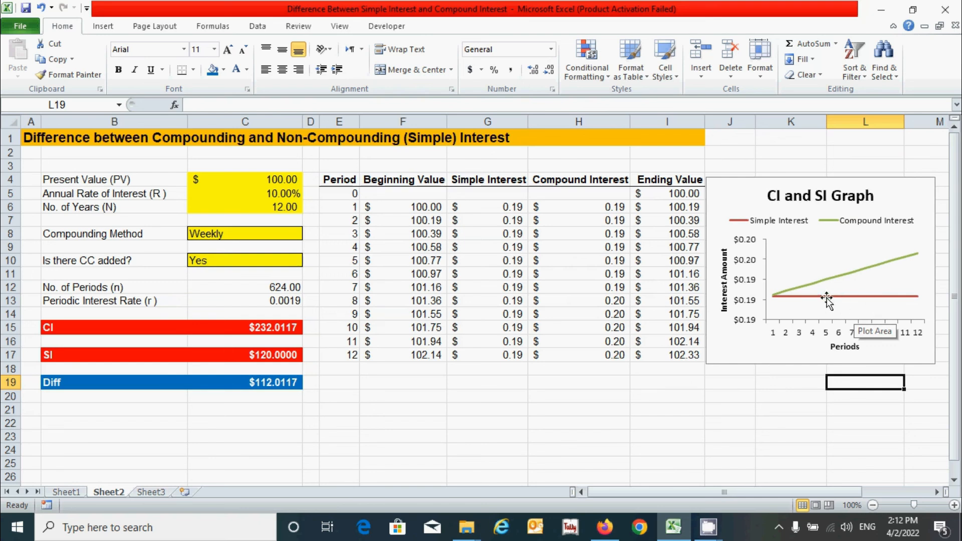
mouse_move(848, 275)
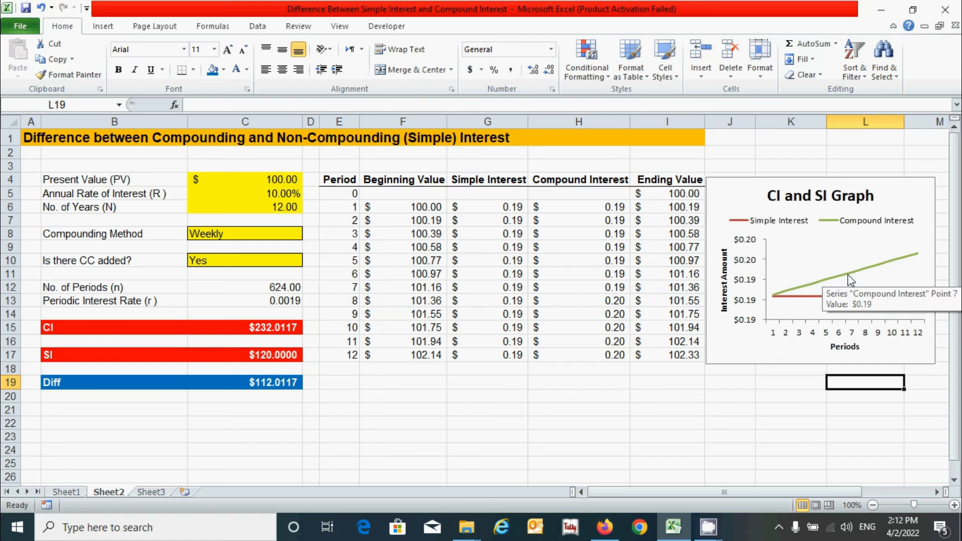
Set the compounding method in C8 to Annually
click(288, 234)
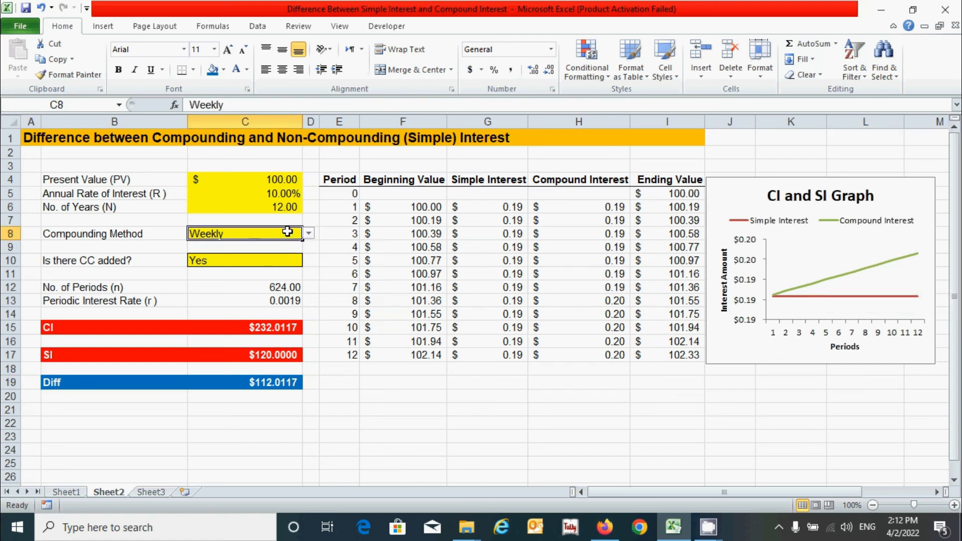
click(309, 233)
click(210, 245)
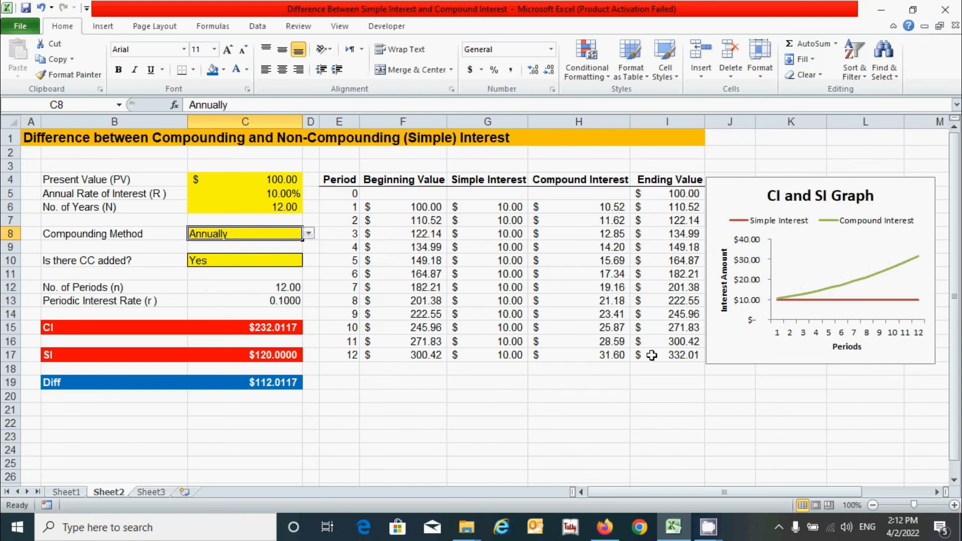
Set the "Is there CC added?" option in C10 to No
click(300, 260)
click(308, 260)
click(238, 281)
click(791, 396)
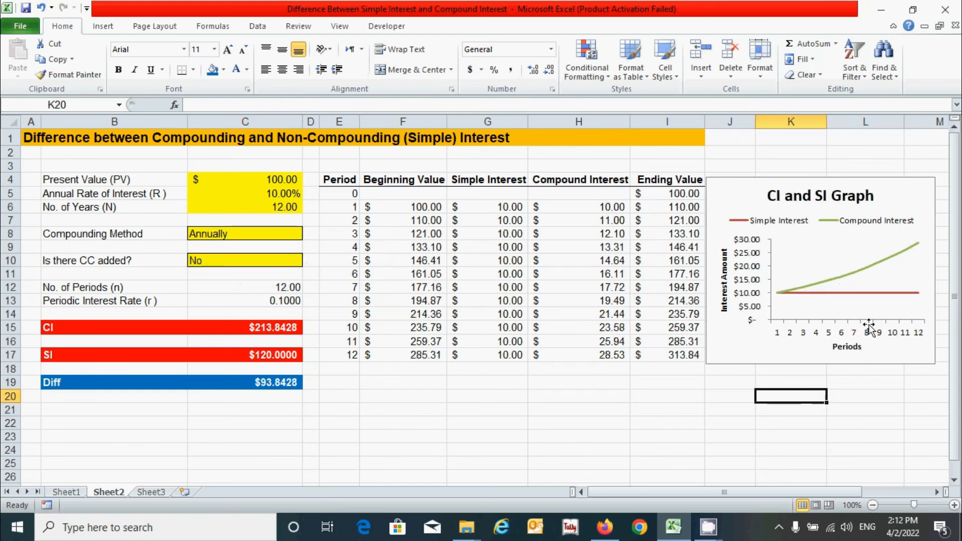
click(861, 393)
click(844, 433)
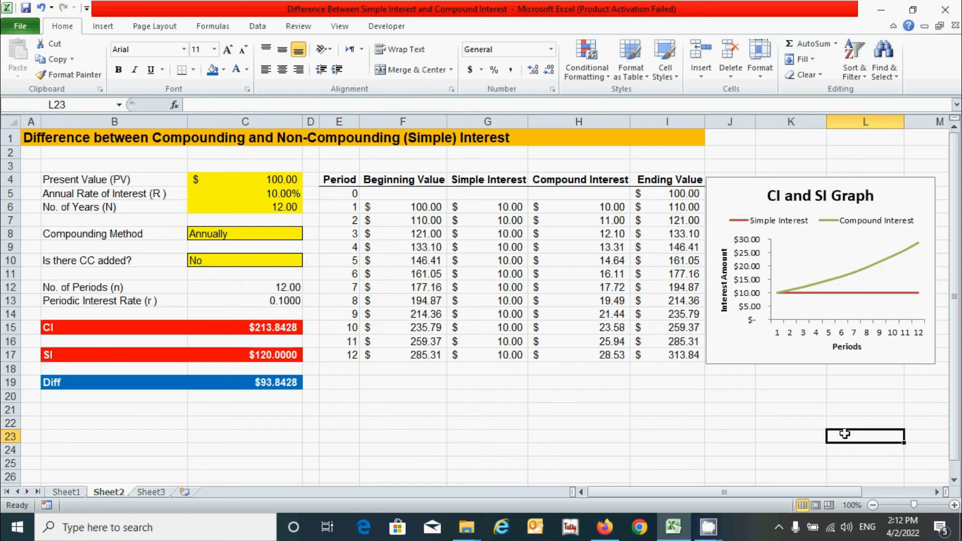
mouse_move(862, 273)
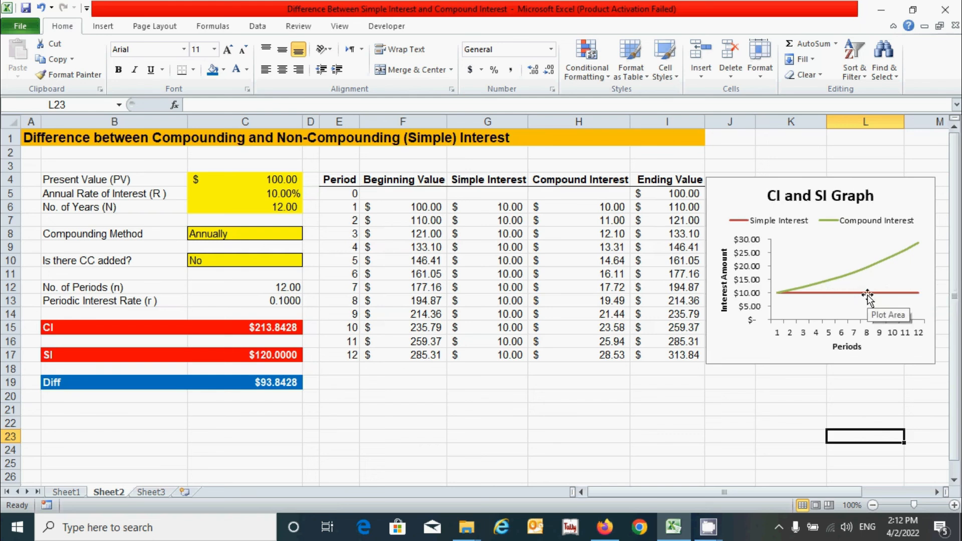
click(887, 462)
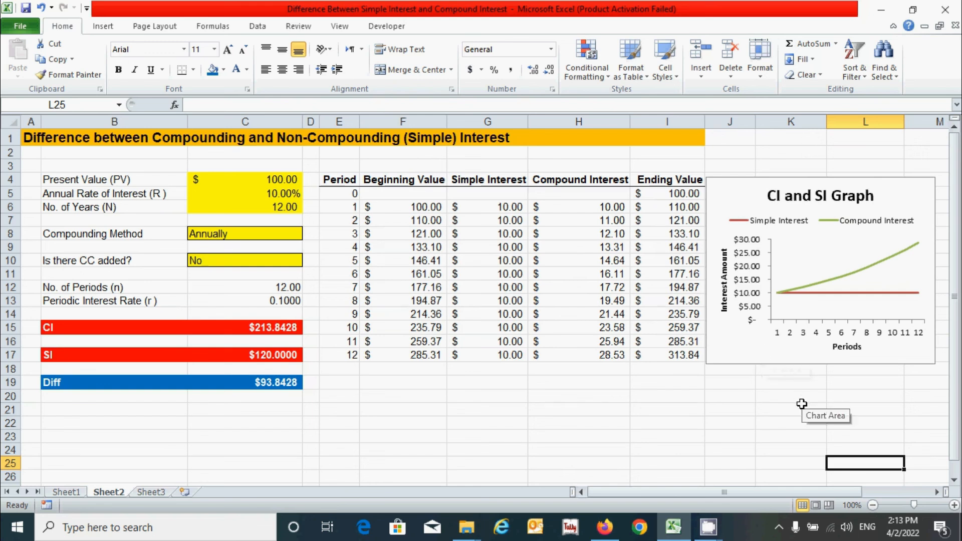
click(781, 398)
click(733, 399)
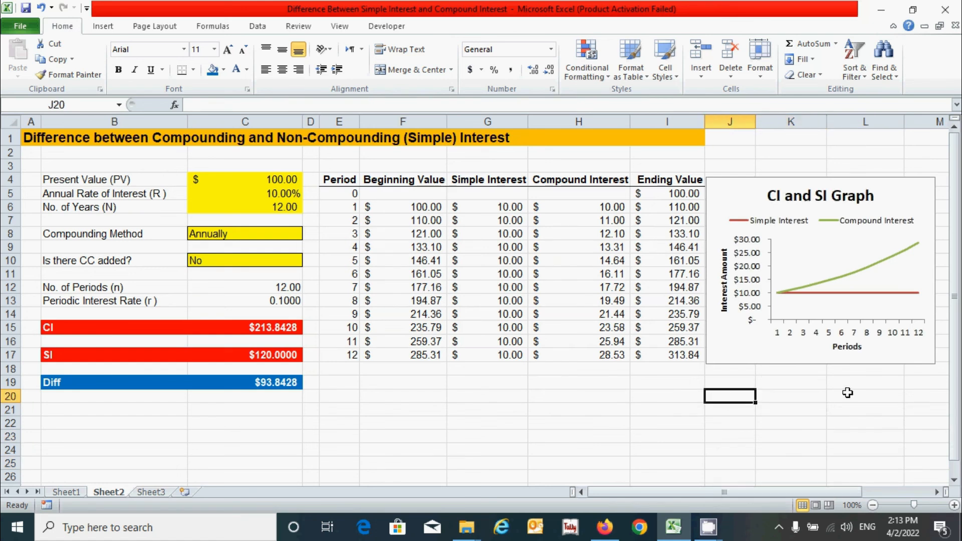